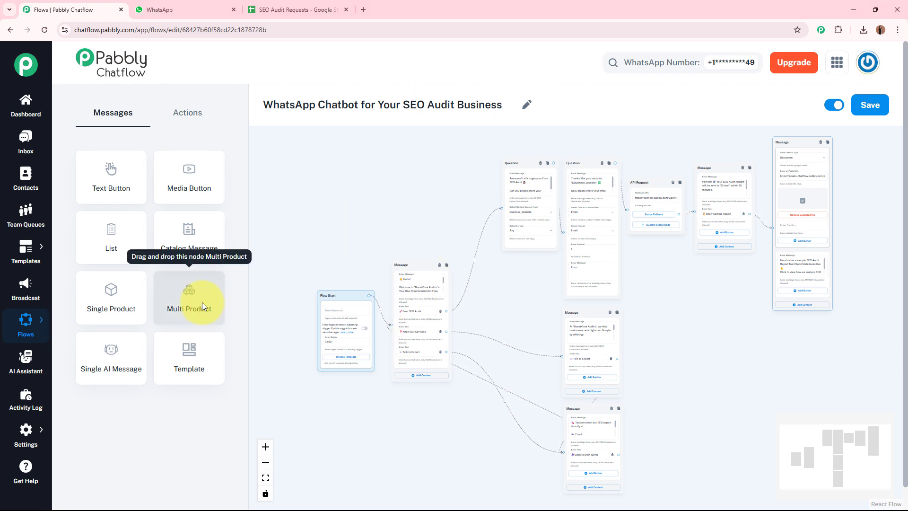
Step: Switch from the flow editor to the WhatsApp Web chat with the Pabbly Chatflow Bot
click(161, 9)
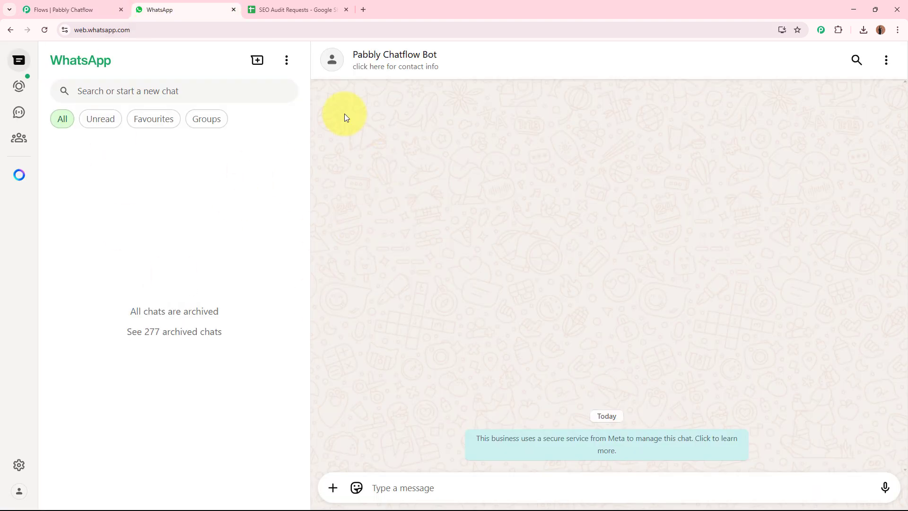
Step: Send the bot the message 'Hey, Is the SEO audit really free?'
click(421, 483)
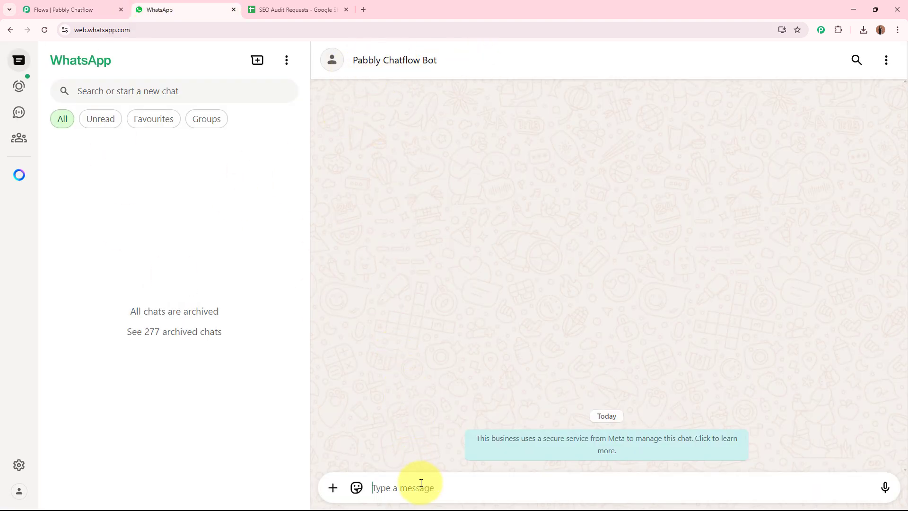
text(Hey)
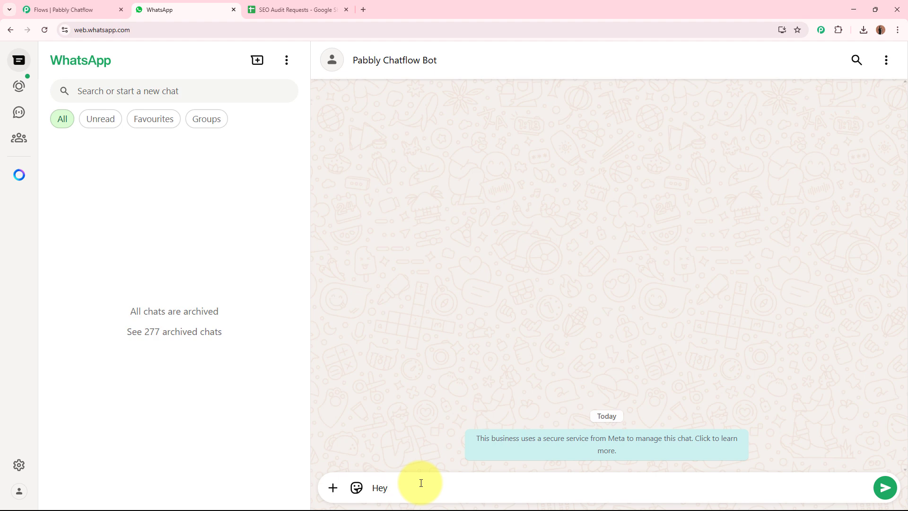
text(, Is the SEO audit really free?)
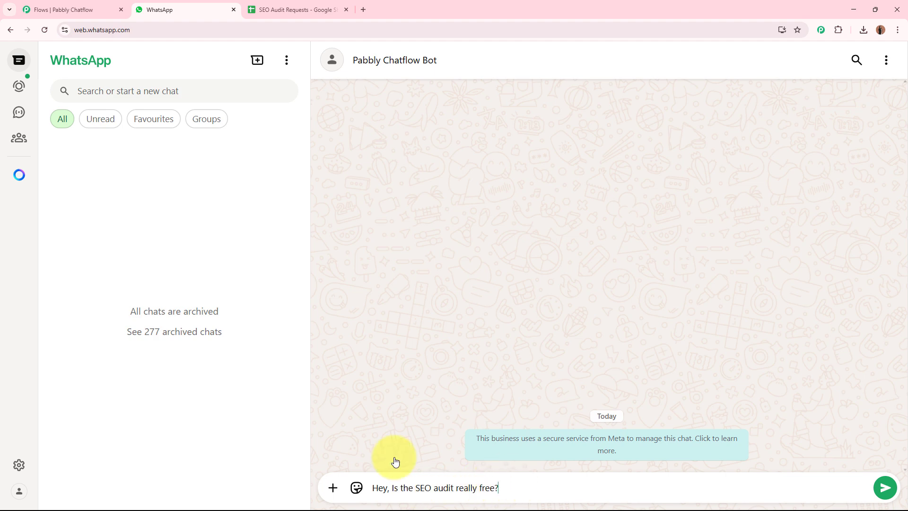
key(Return)
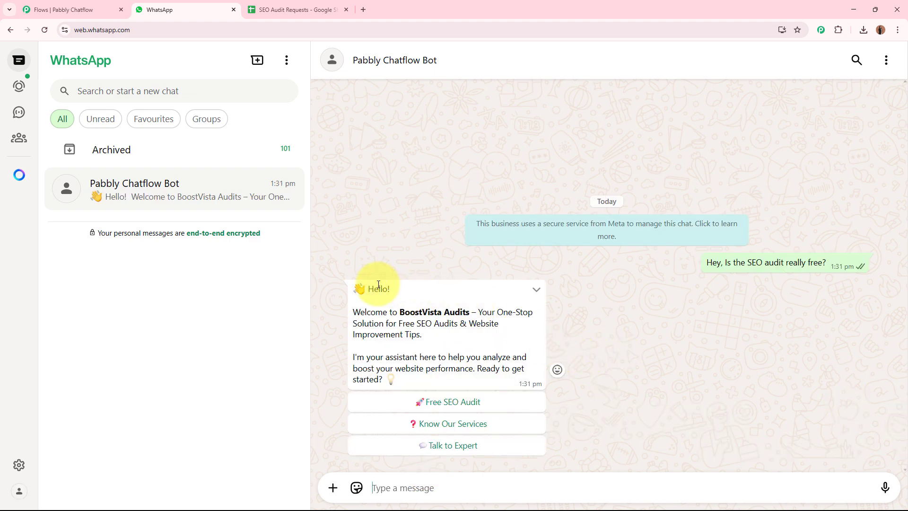
Step: Review the BoostVista welcome reply and pick the Free SEO Audit option
drag(372, 289, 424, 335)
click(424, 336)
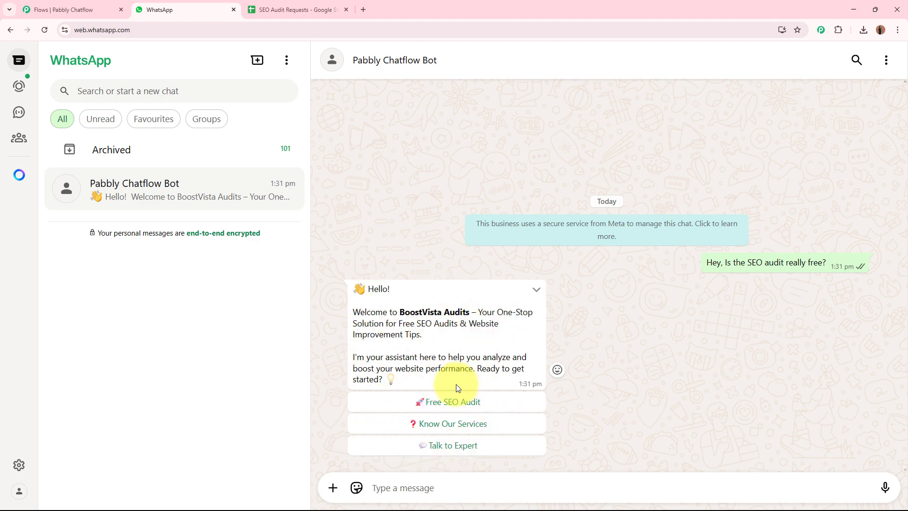
click(462, 407)
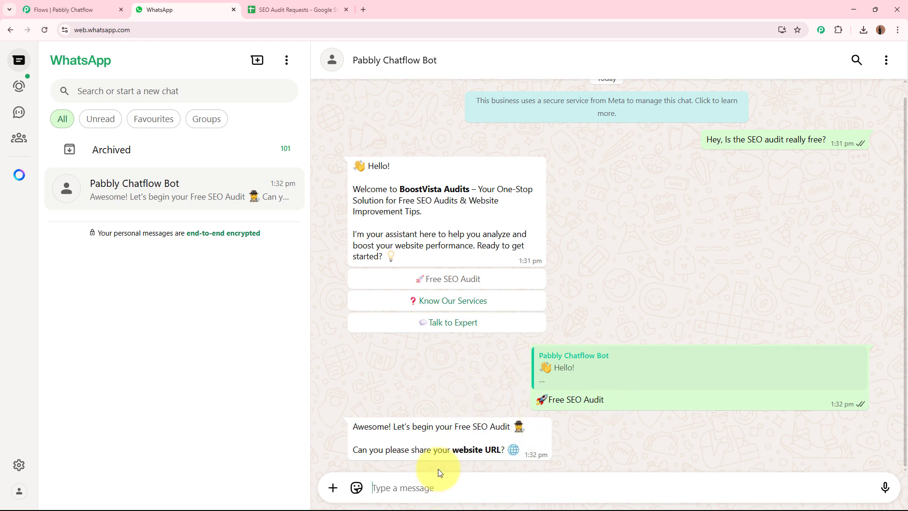
text(www)
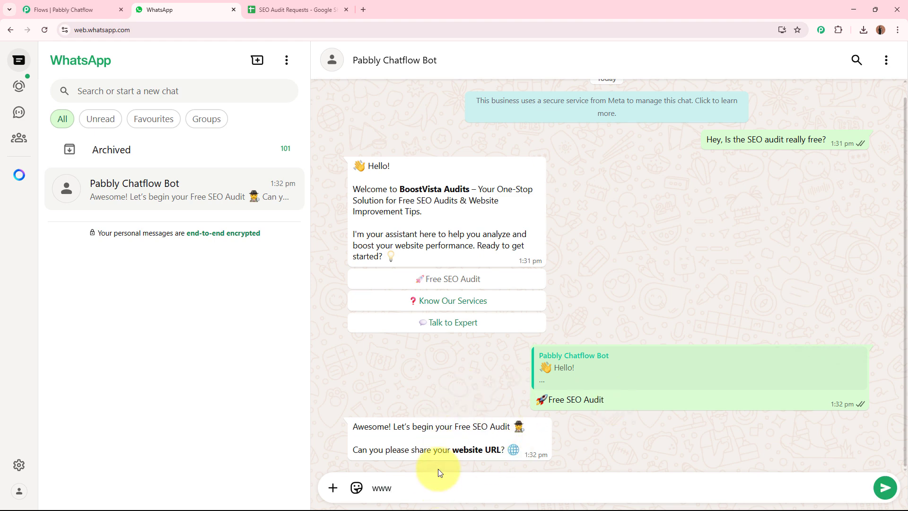
text(.test.com)
key(Return)
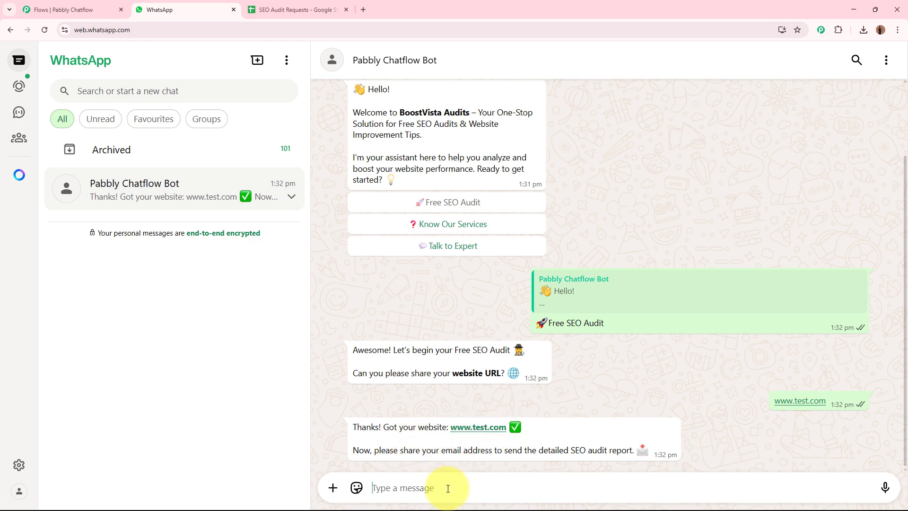
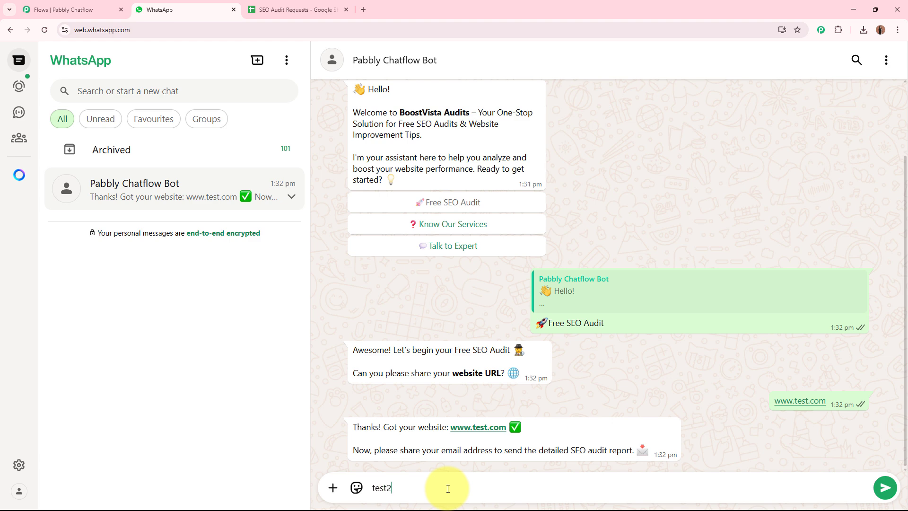
key(Return)
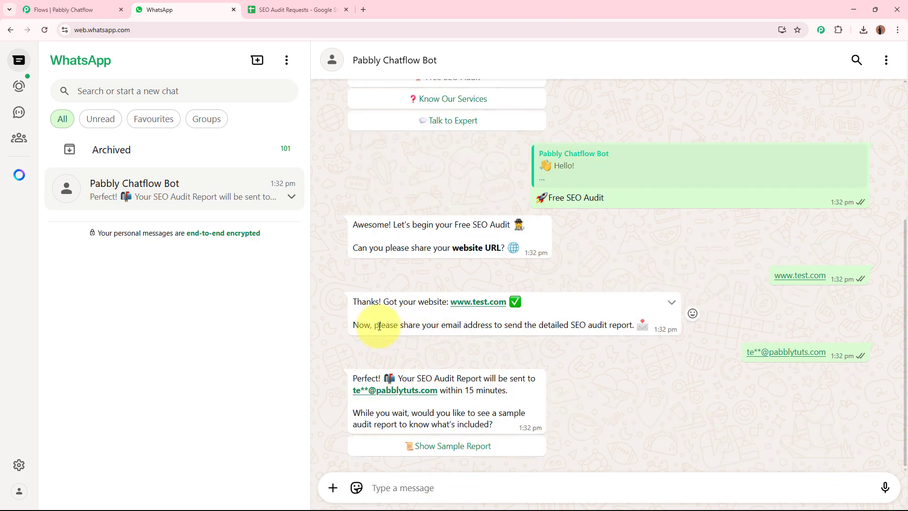
Step: Read the bot's report confirmation and choose Show Sample Report
drag(377, 325, 611, 325)
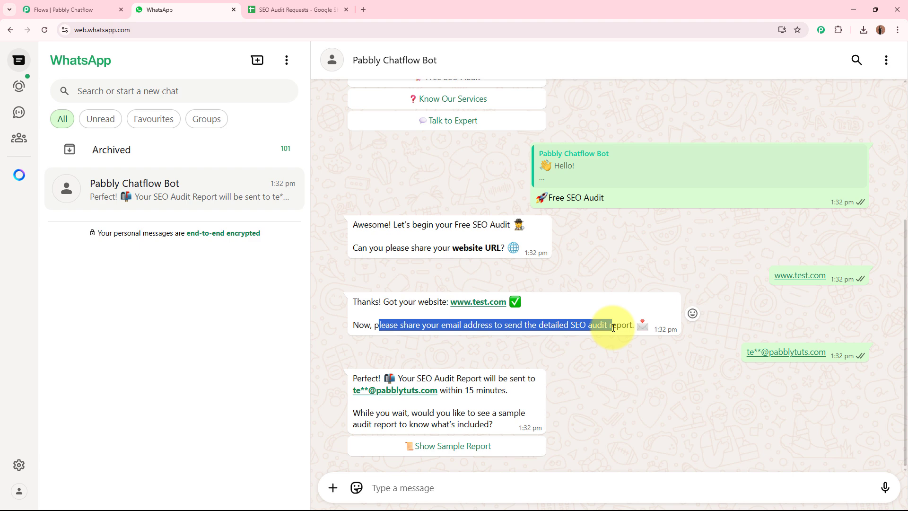
click(611, 325)
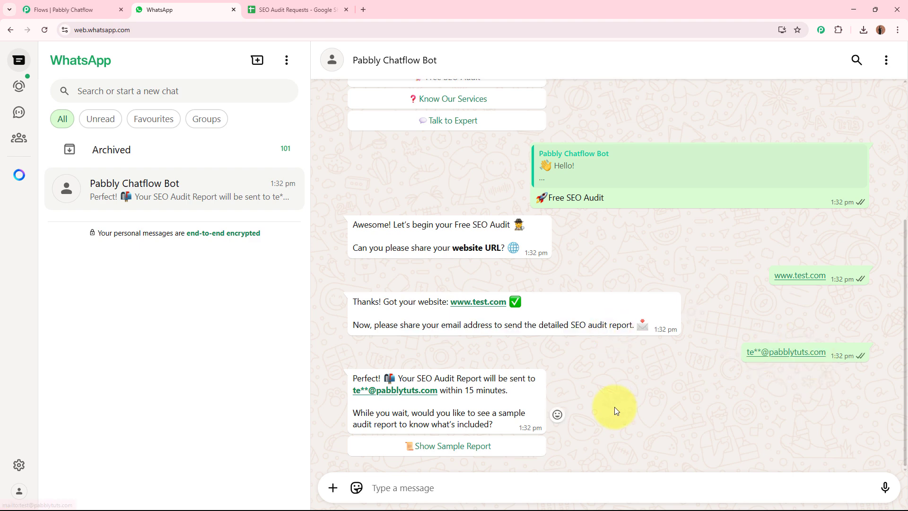
drag(358, 375, 503, 389)
drag(355, 411, 501, 420)
click(497, 424)
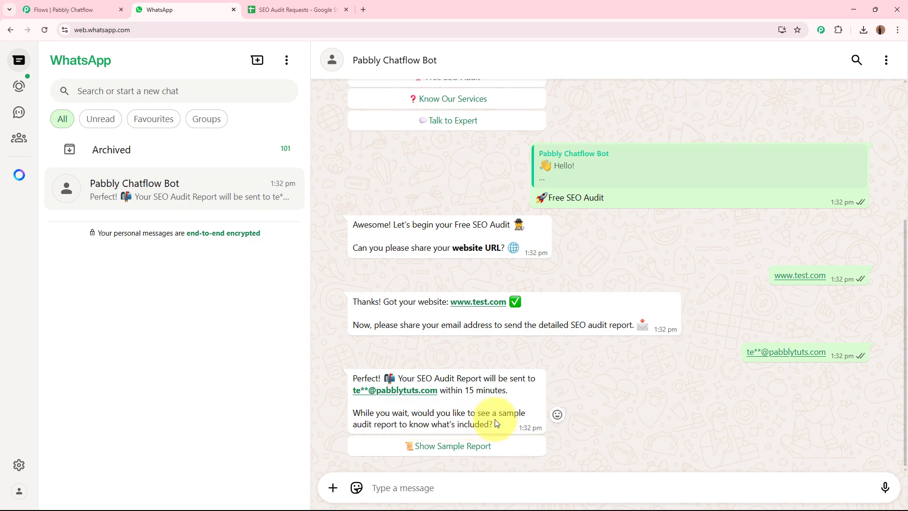
click(474, 446)
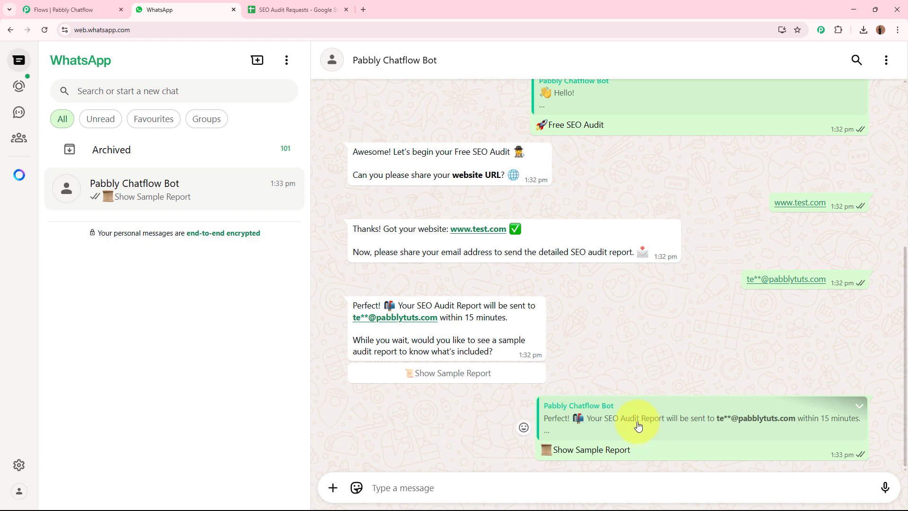
Step: Download and view Sample_SEO_Audit_Report_BoostVista.pdf, then close it and review the chat
click(422, 393)
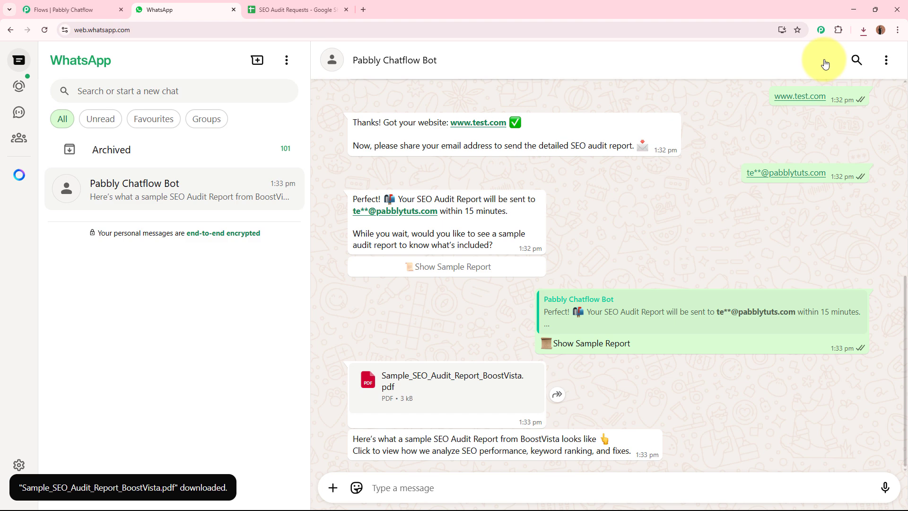
click(864, 30)
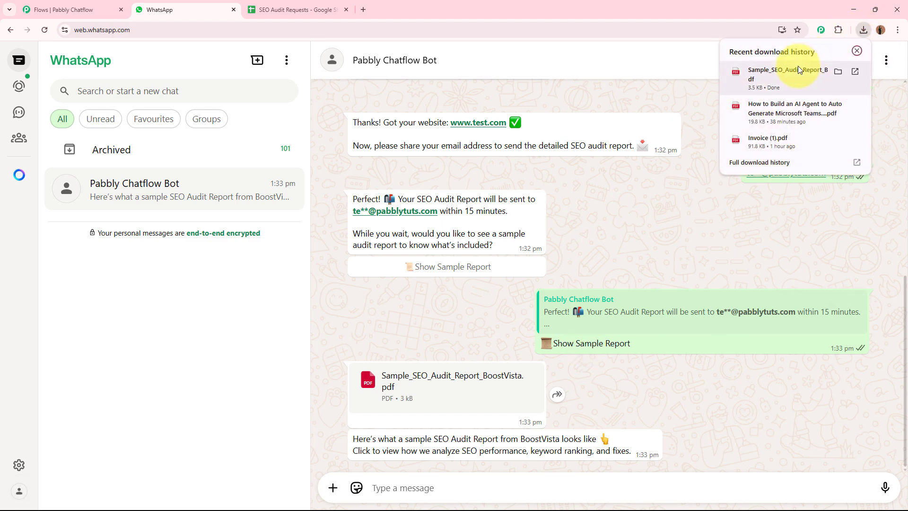
click(798, 66)
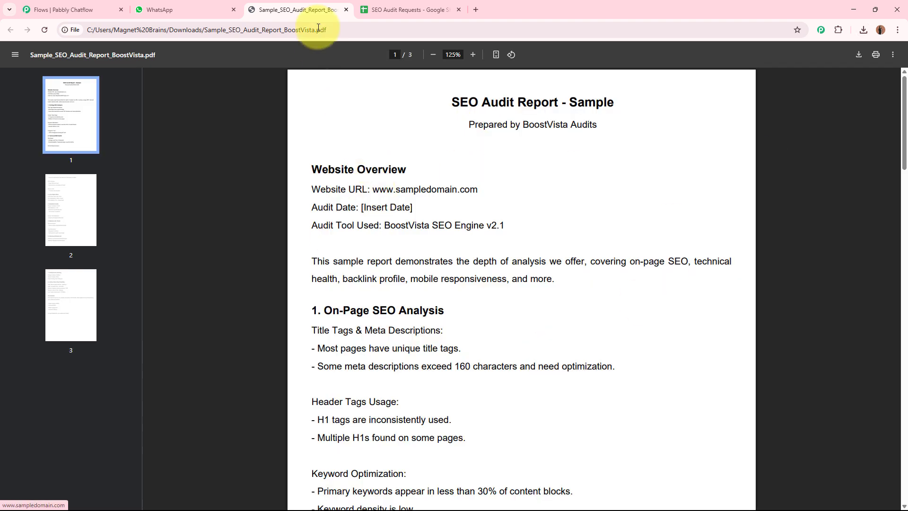
click(346, 9)
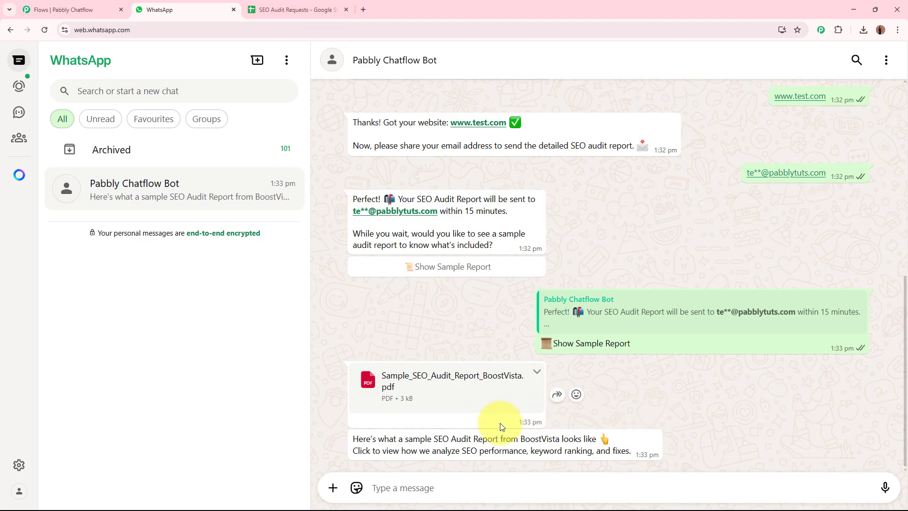
scroll(735, 385, up, 2)
scroll(732, 377, down, 2)
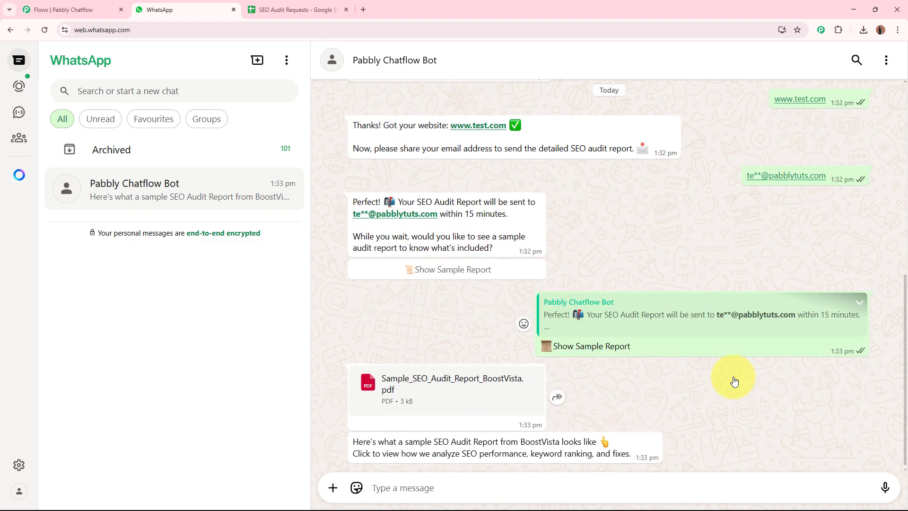
scroll(733, 377, up, 4)
scroll(733, 376, down, 2)
scroll(733, 377, down, 2)
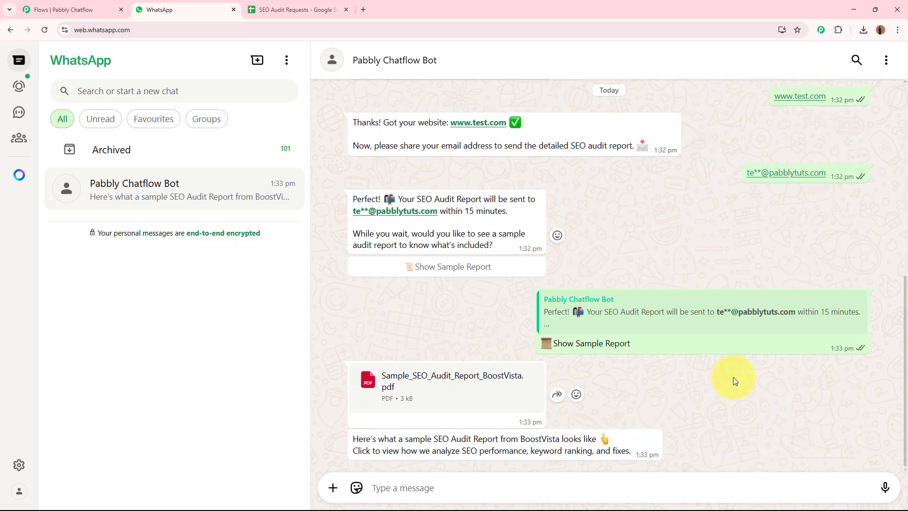
scroll(733, 378, up, 3)
scroll(733, 377, up, 2)
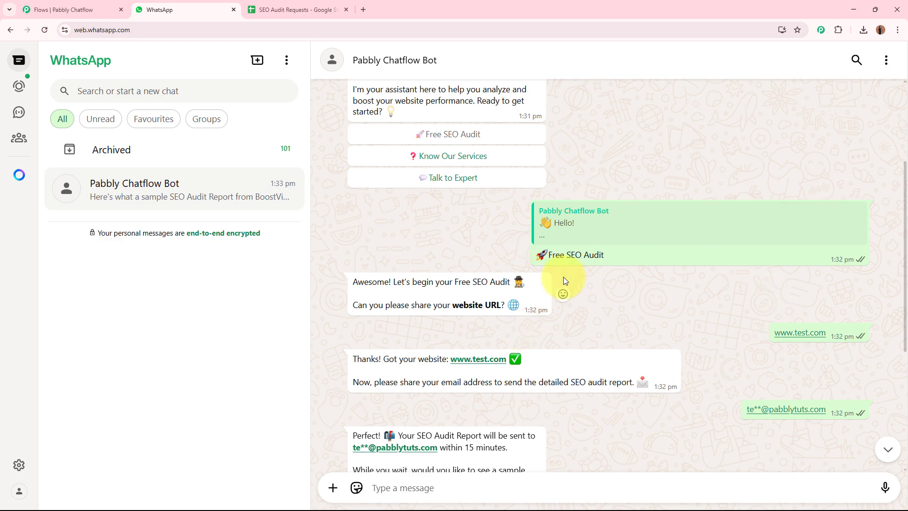
click(284, 9)
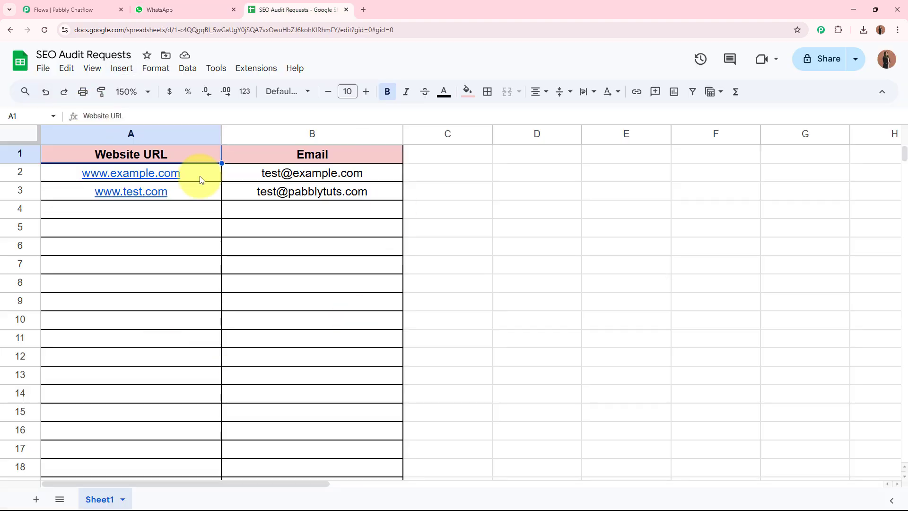
click(202, 193)
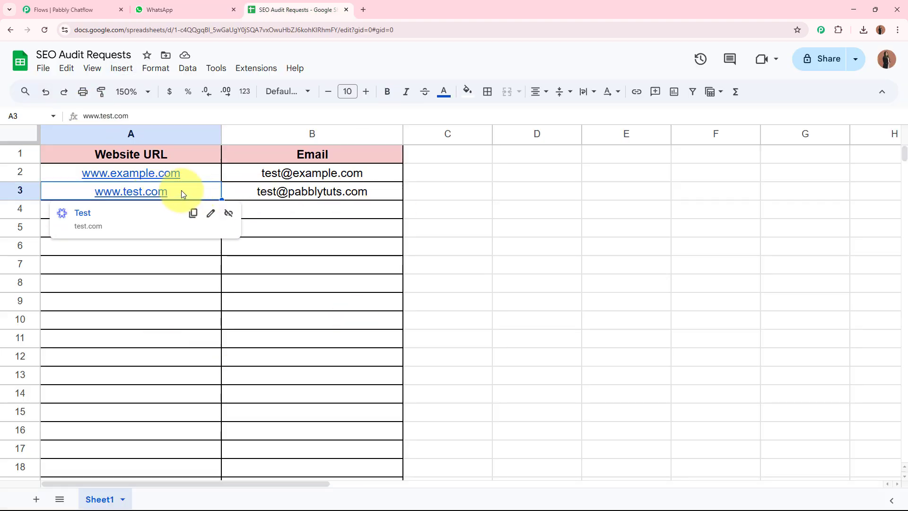
click(245, 187)
click(530, 231)
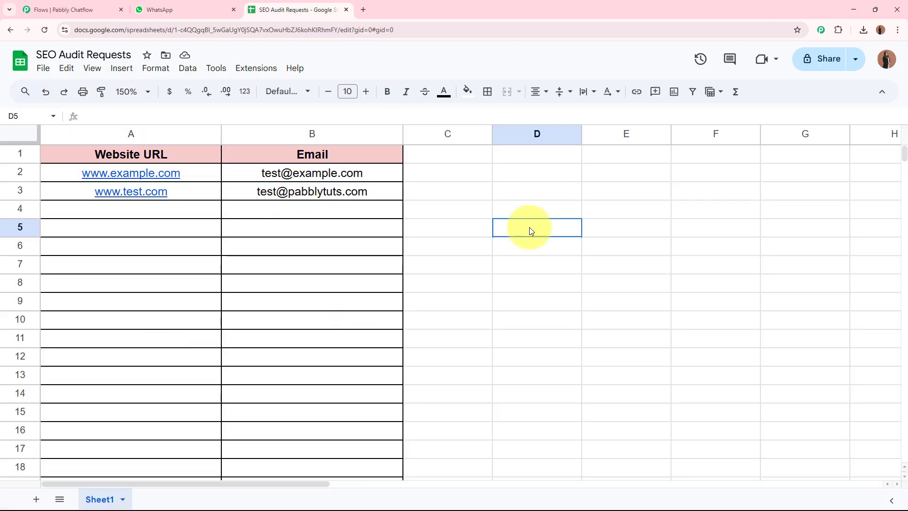
click(519, 257)
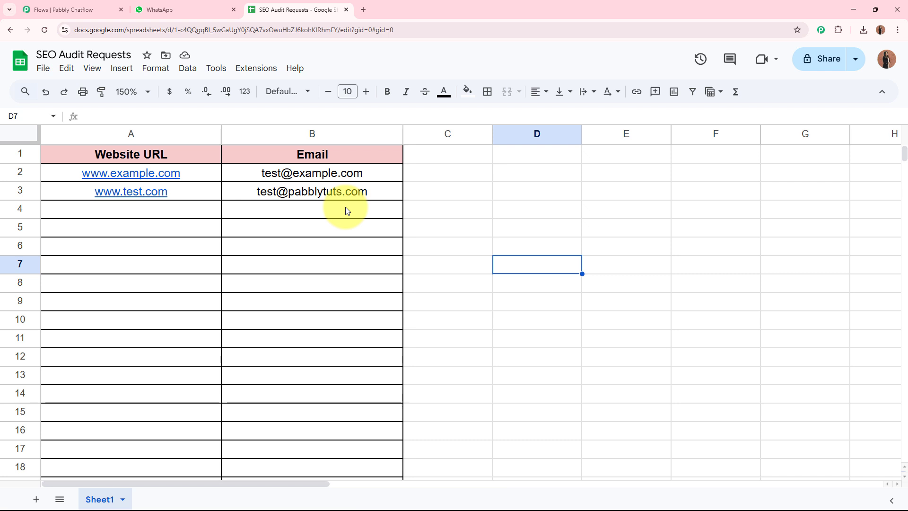
click(52, 9)
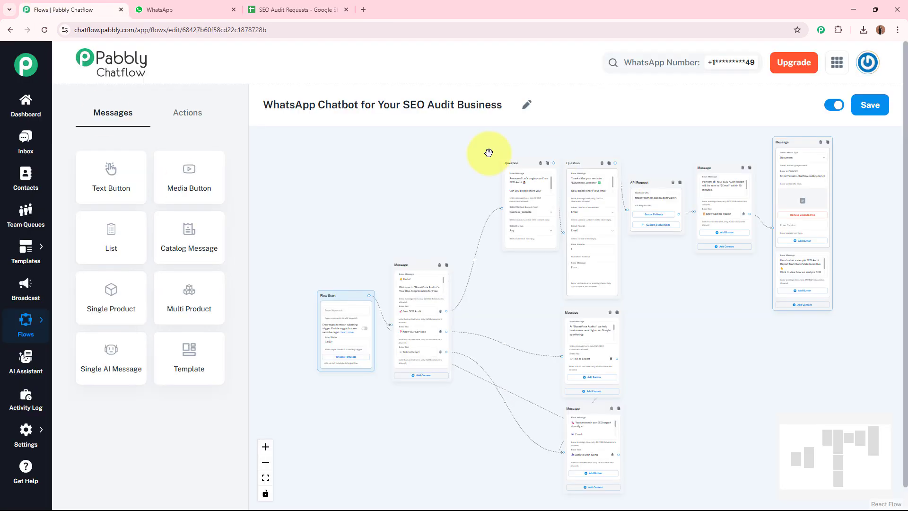
click(121, 9)
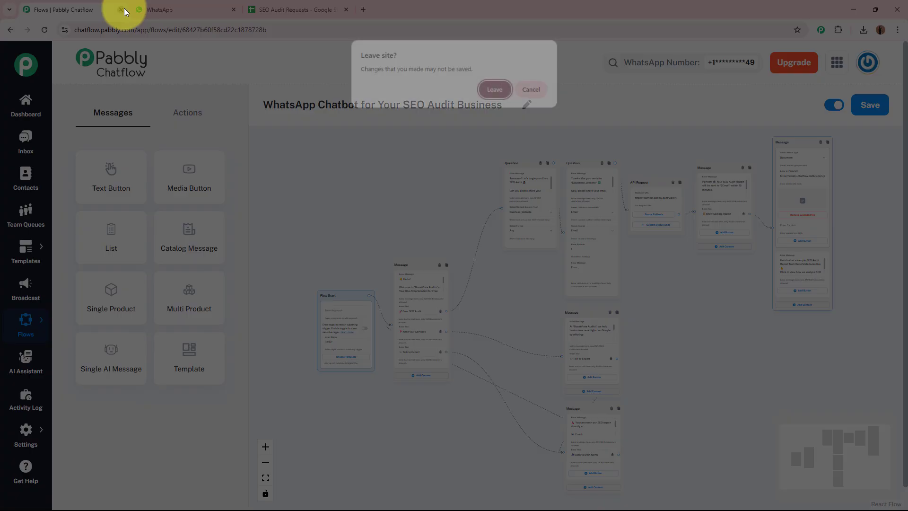
click(497, 86)
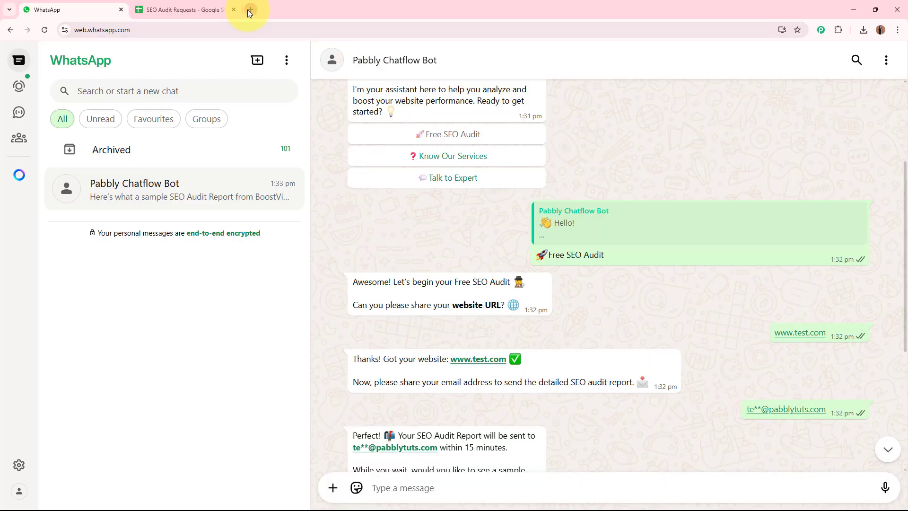
click(248, 10)
text(www)
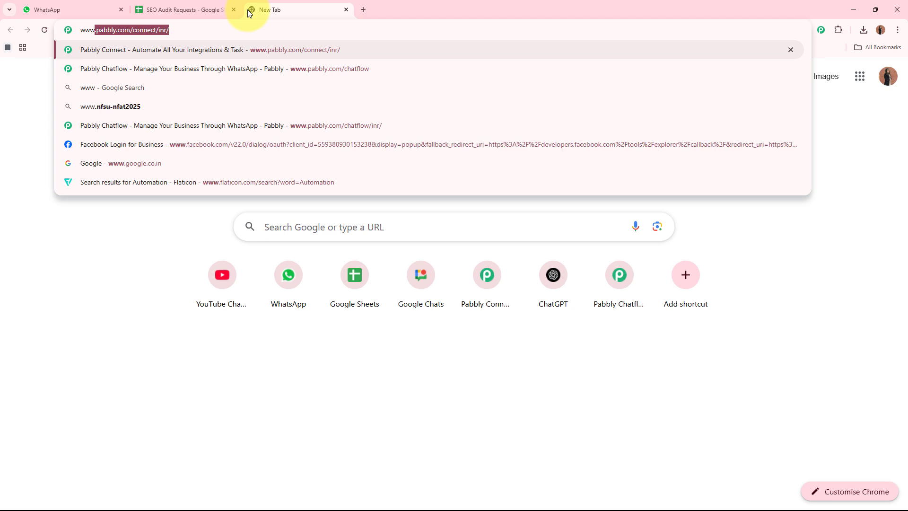
text(.pab)
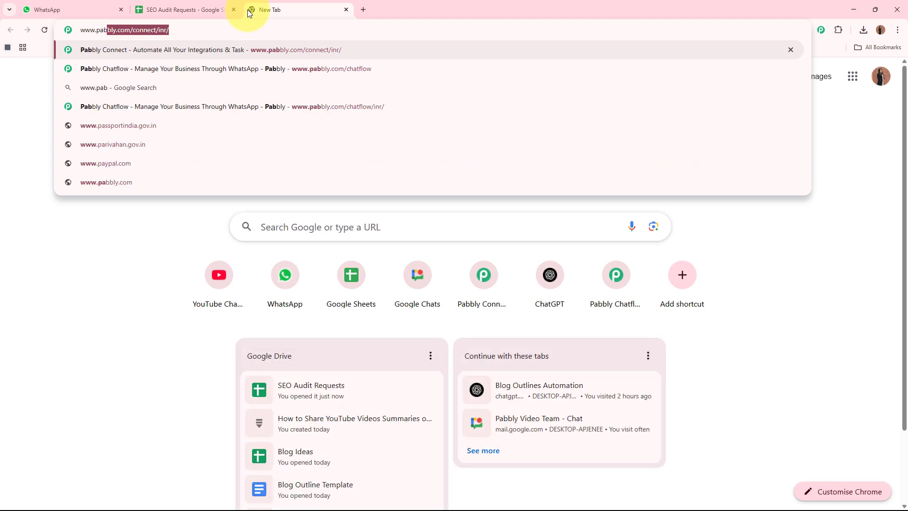
text(bly.com/chatflo)
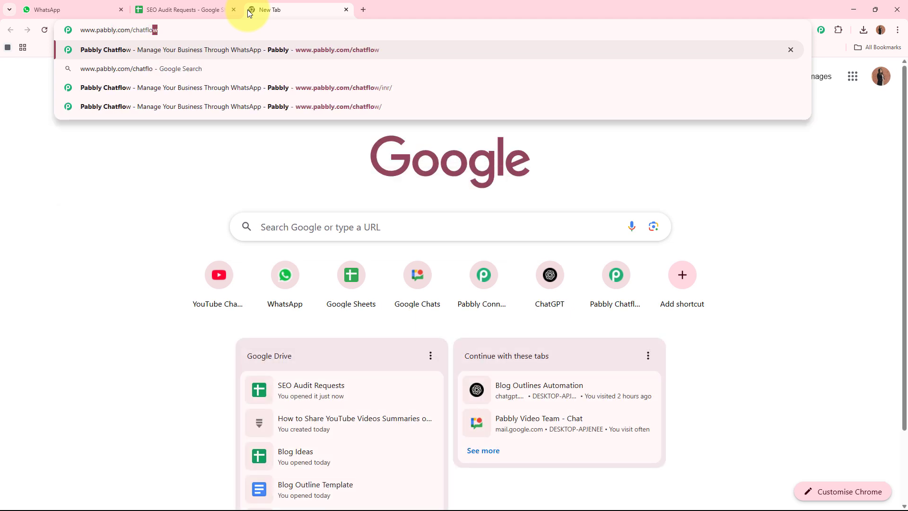
key(Return)
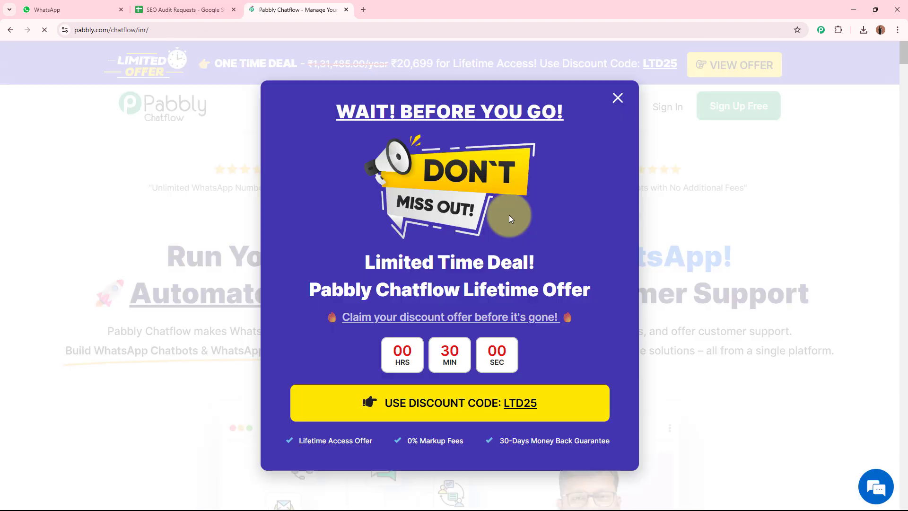
Step: Move the Chatflow tab first, dismiss the 'Wait! Before you go' popup, and sign in
drag(304, 10, 71, 10)
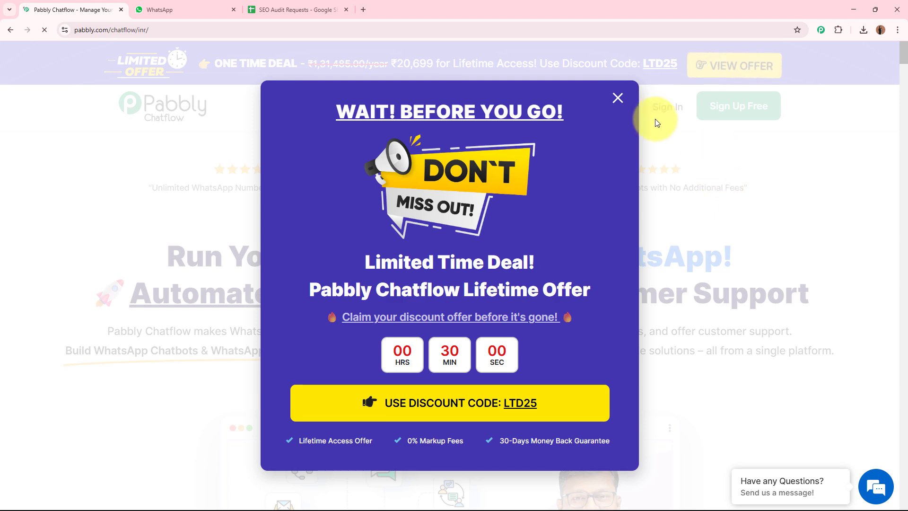
click(786, 163)
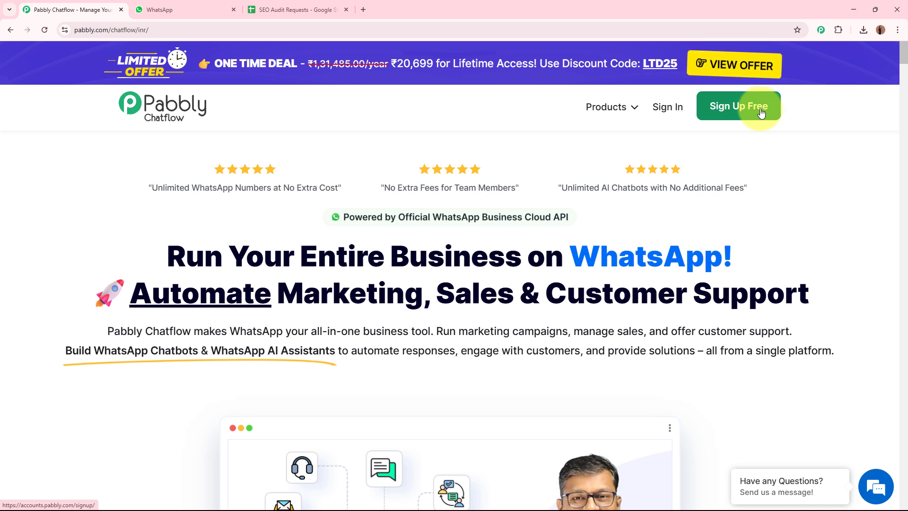
click(675, 110)
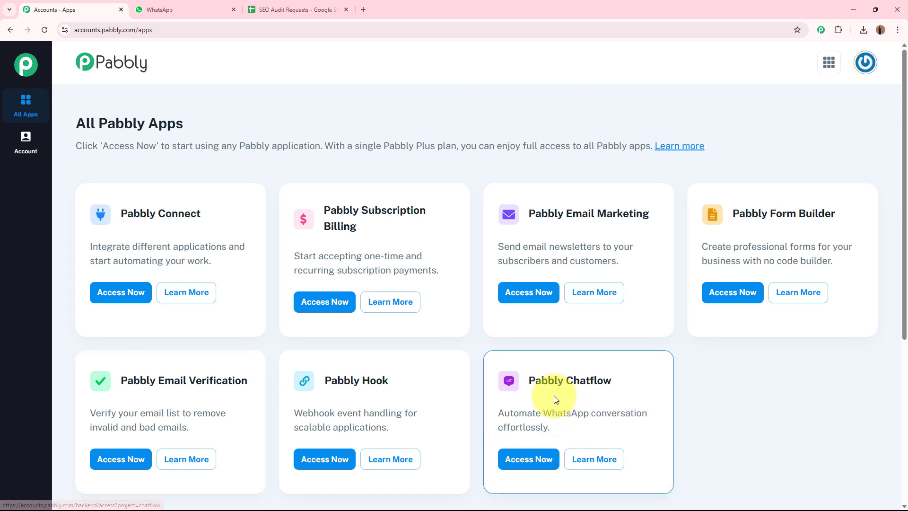
Step: Launch Pabbly Chatflow from the All Pabbly Apps list with Access Now
drag(533, 380, 743, 390)
click(747, 388)
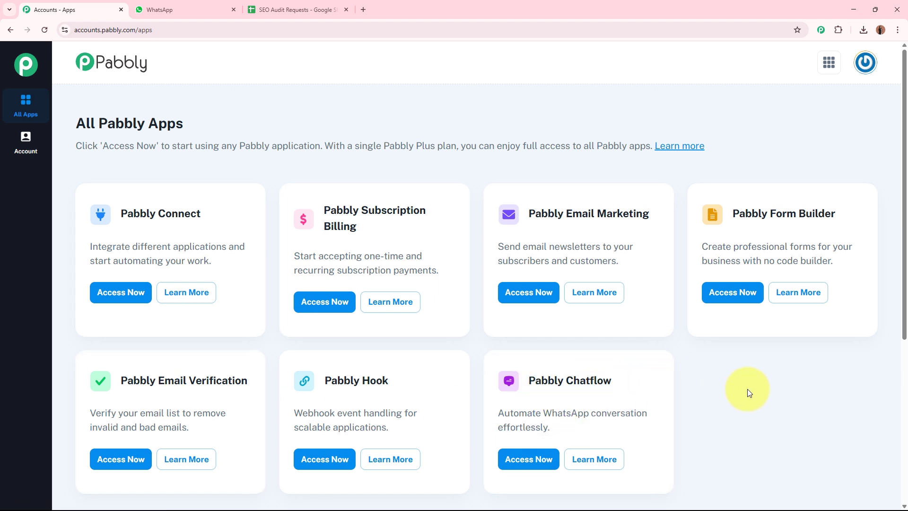
click(522, 464)
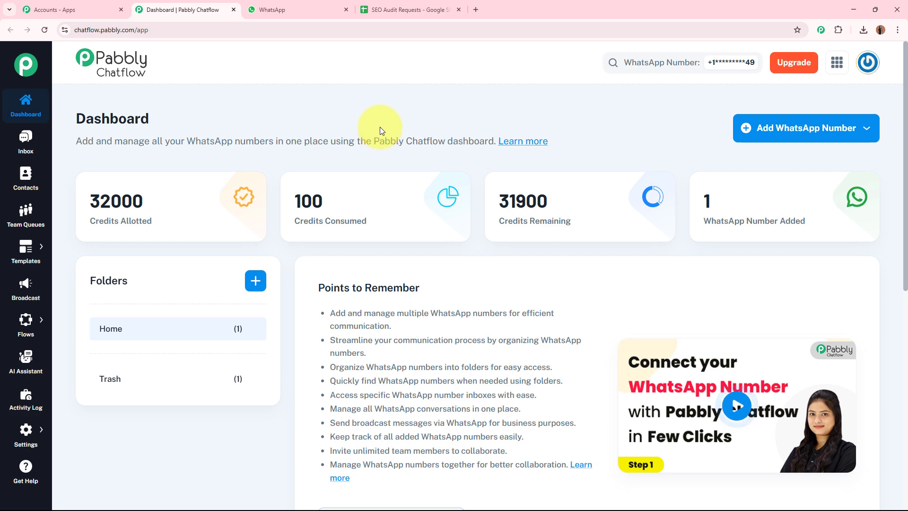
Step: Check the Add WhatsApp Number options, then open the Flows list in the Flow Builder
click(807, 125)
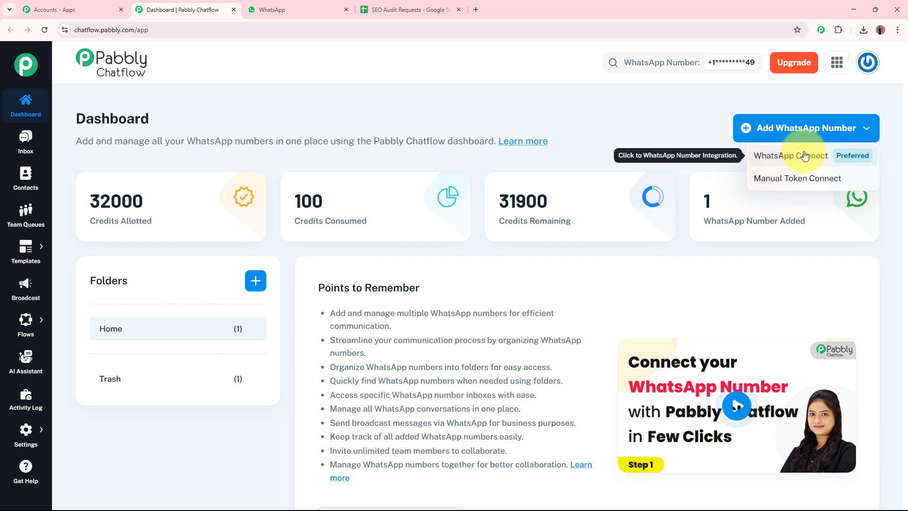
click(634, 139)
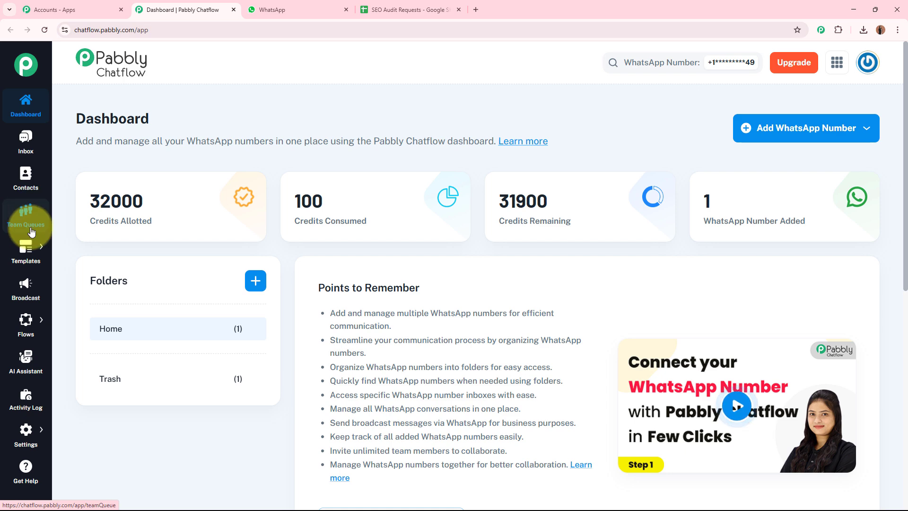
mouse_move(27, 330)
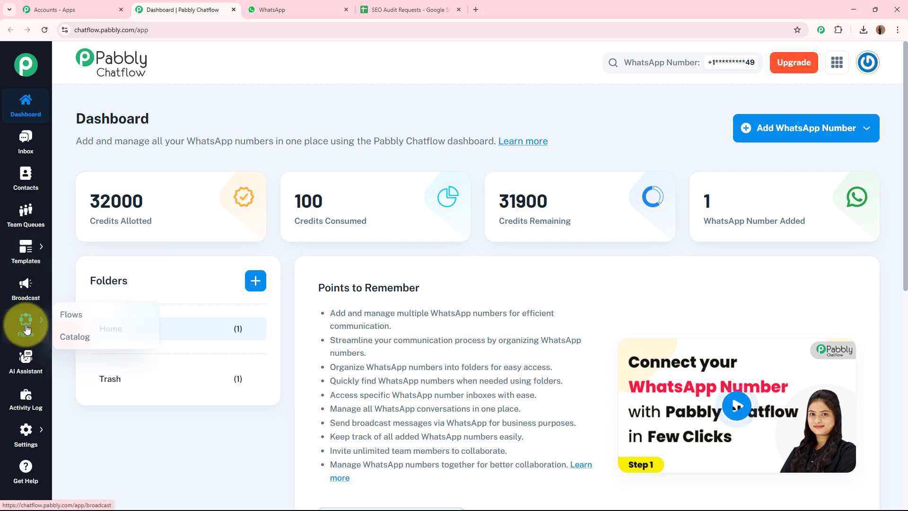
mouse_move(26, 431)
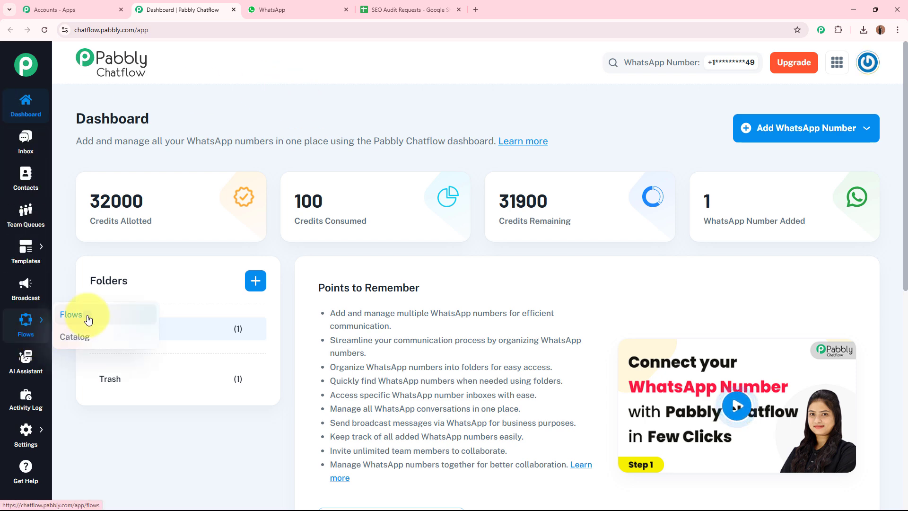
click(88, 318)
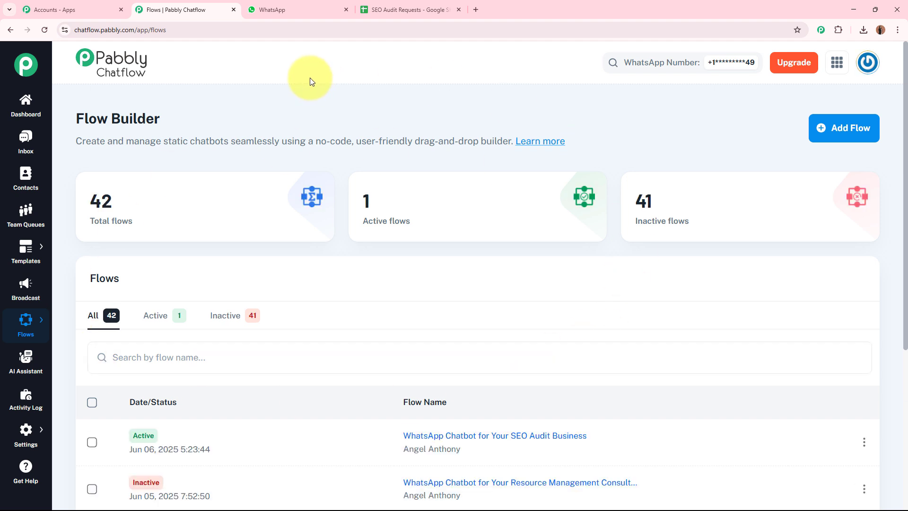
Step: Add a new flow and rename it 'WhatsApp Chatbot for Your SEO Audit Business'
click(865, 128)
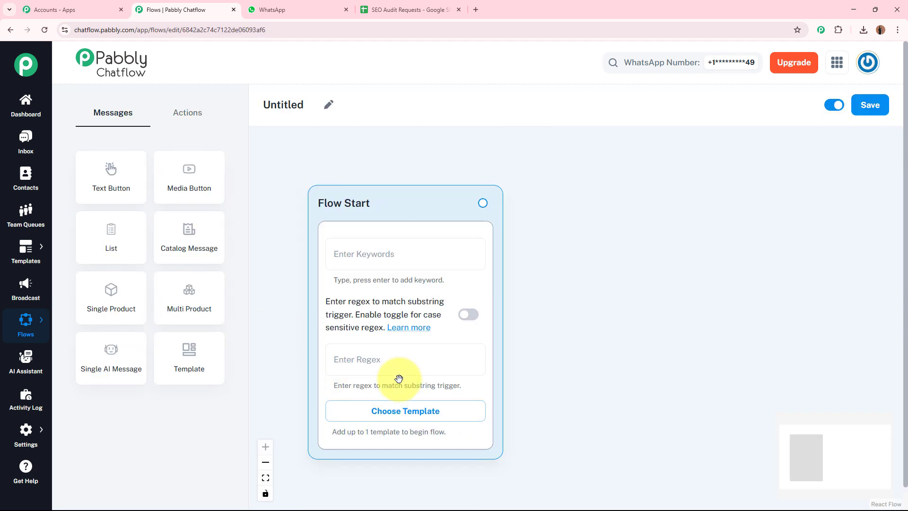
click(331, 105)
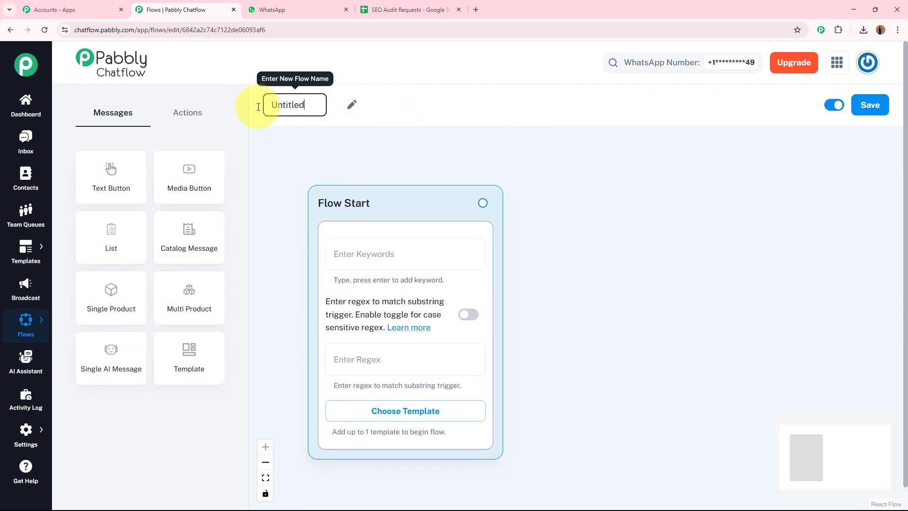
key(ctrl+a)
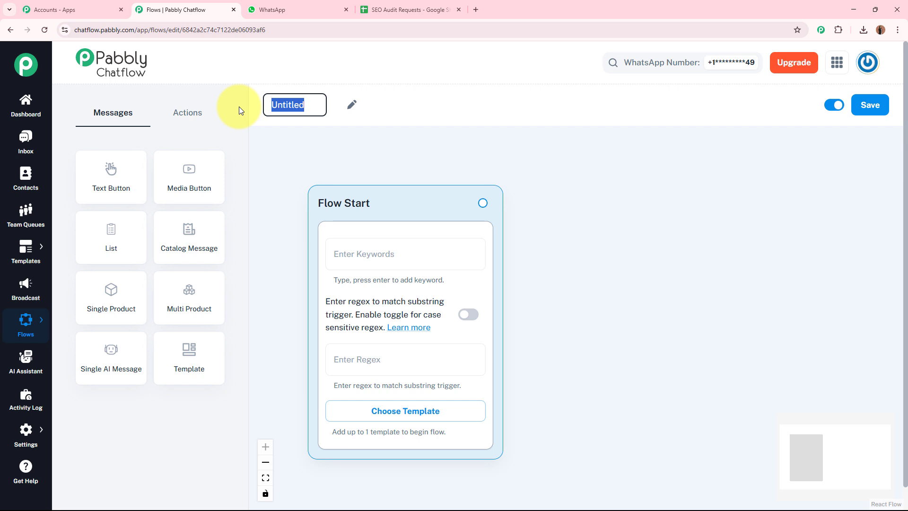
text(WhatsApp Chatbot for Your SEO Audit Business)
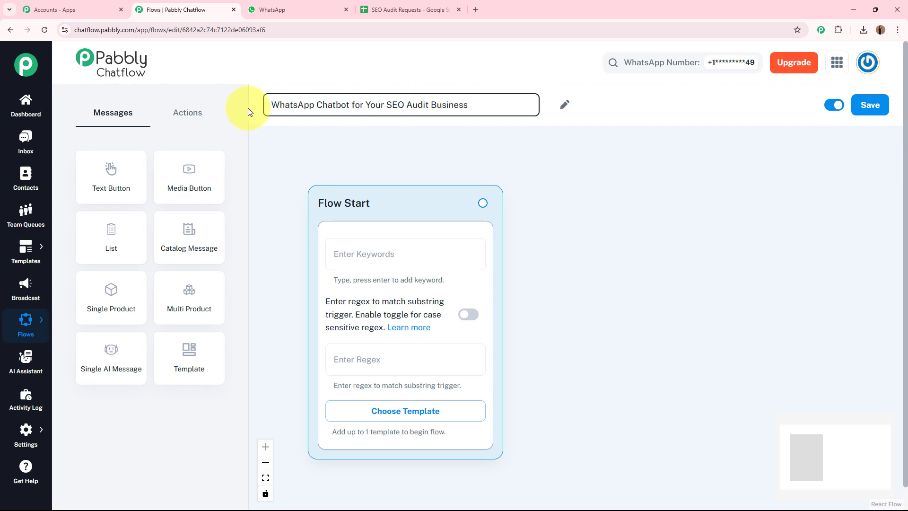
click(511, 148)
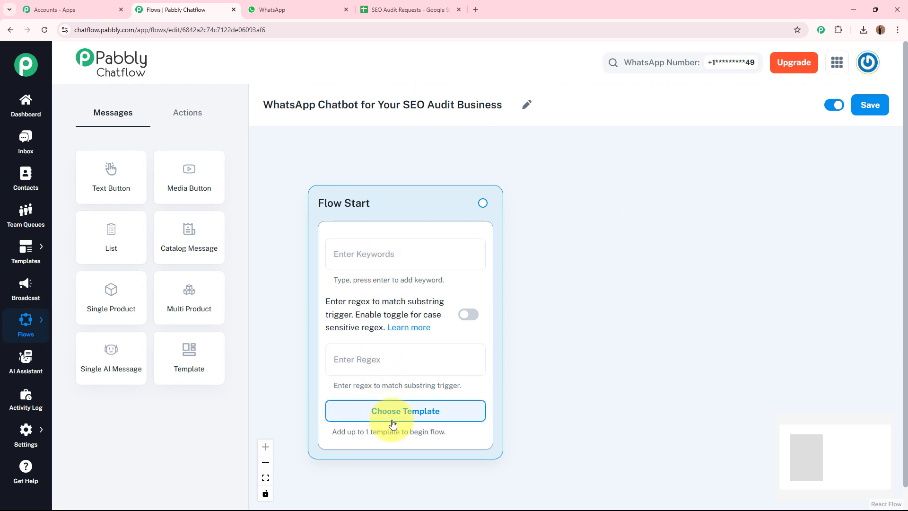
Step: Look through the approved message templates and close the list without picking one
click(417, 254)
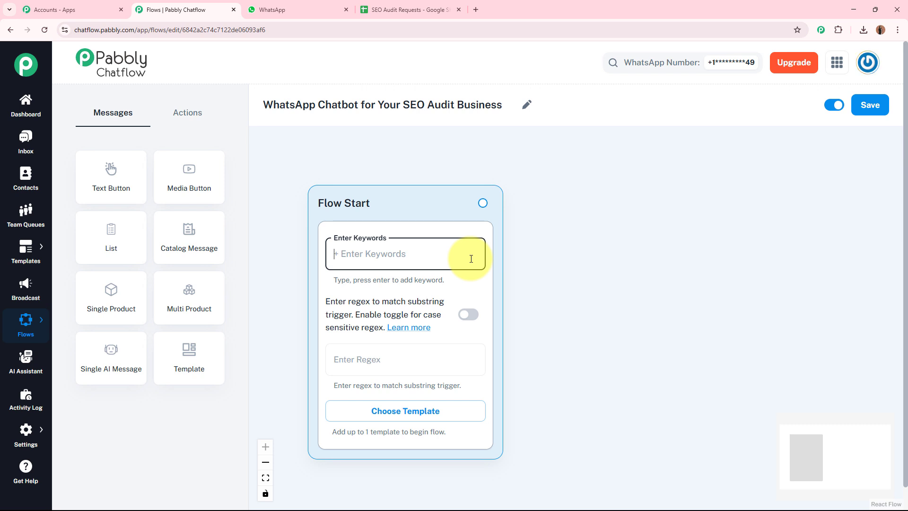
click(423, 419)
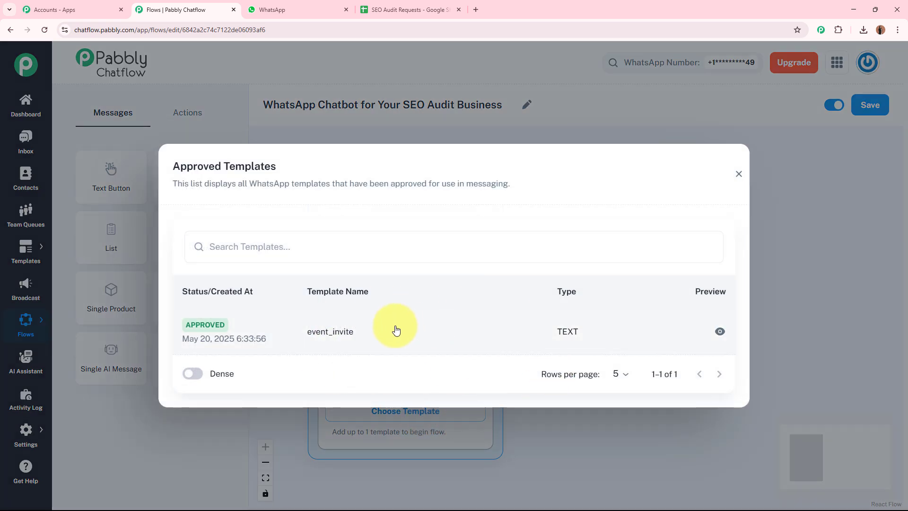
click(739, 174)
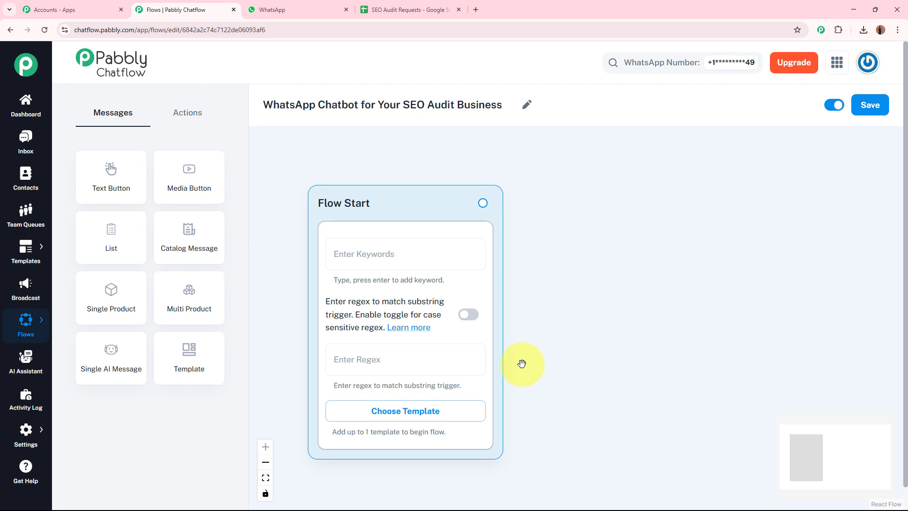
Step: Set the Flow Start trigger regex to the catch-all pattern [\s\S]+
click(371, 359)
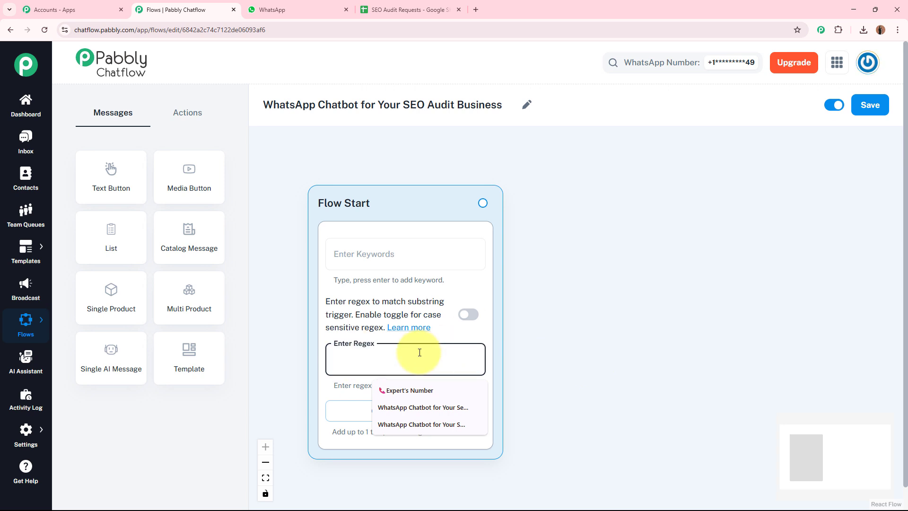
click(569, 348)
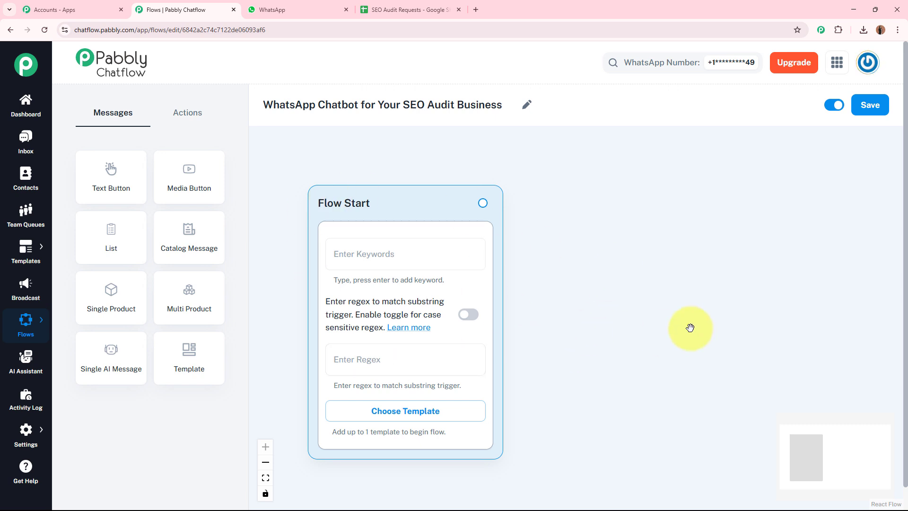
click(421, 358)
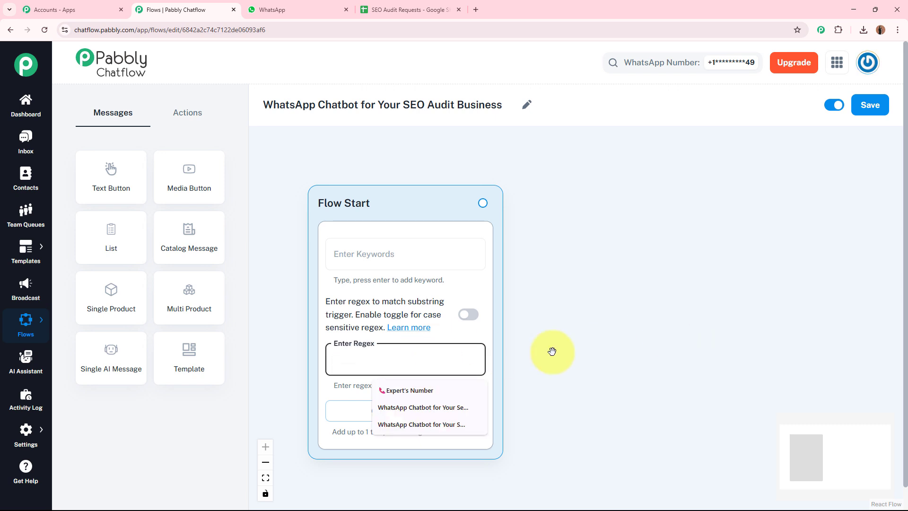
text([\s\S]+)
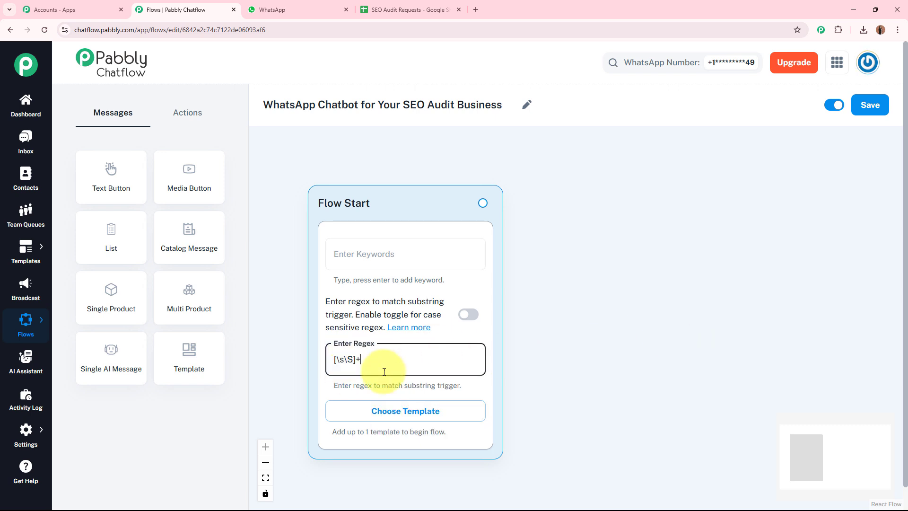
click(630, 360)
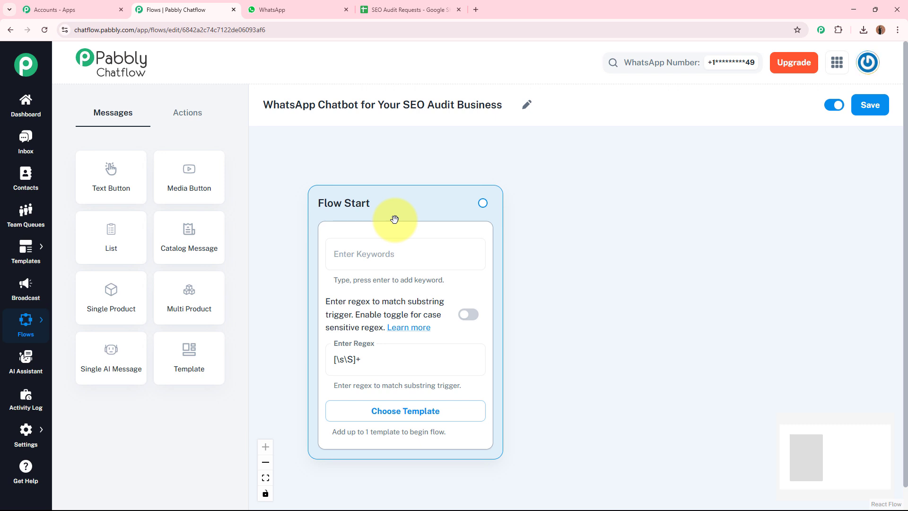
Step: Attach a Text + Button message after Flow Start with the BoostVista Audits welcome text ending 'Ready to get started?'
drag(482, 202, 681, 203)
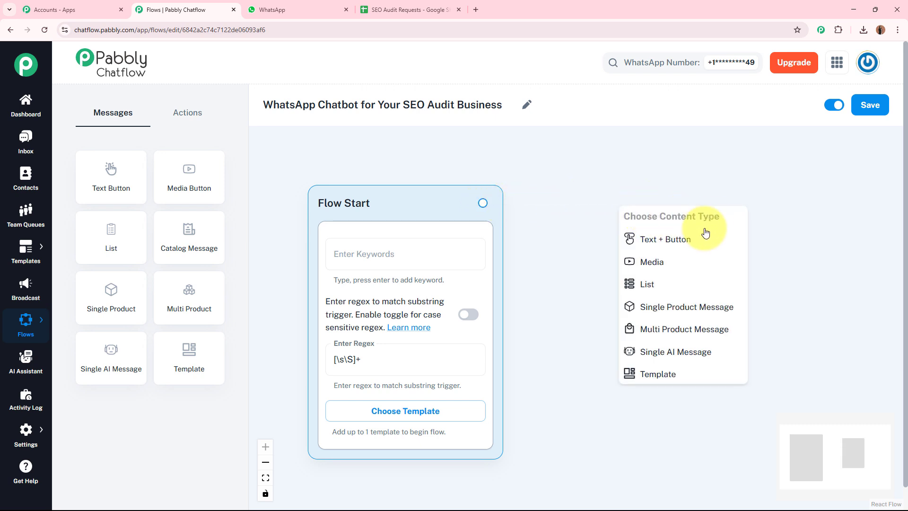
click(700, 244)
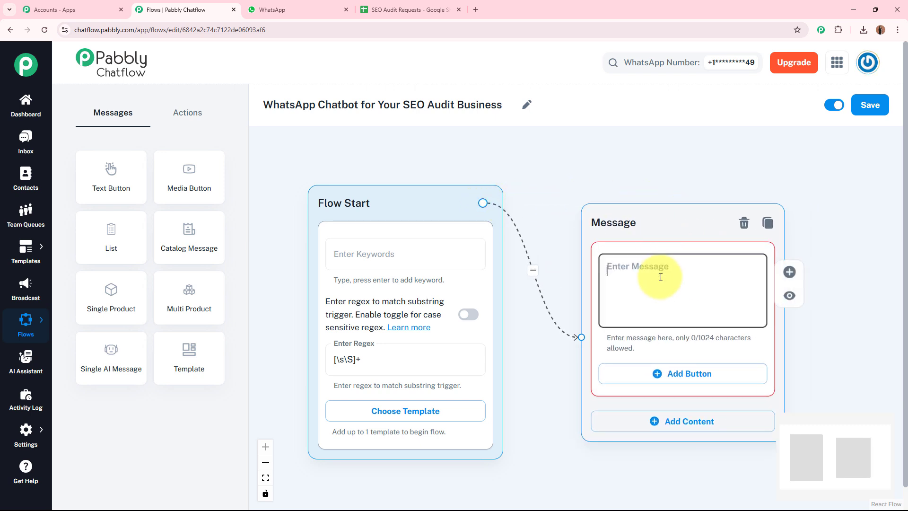
drag(634, 174, 497, 163)
click(506, 269)
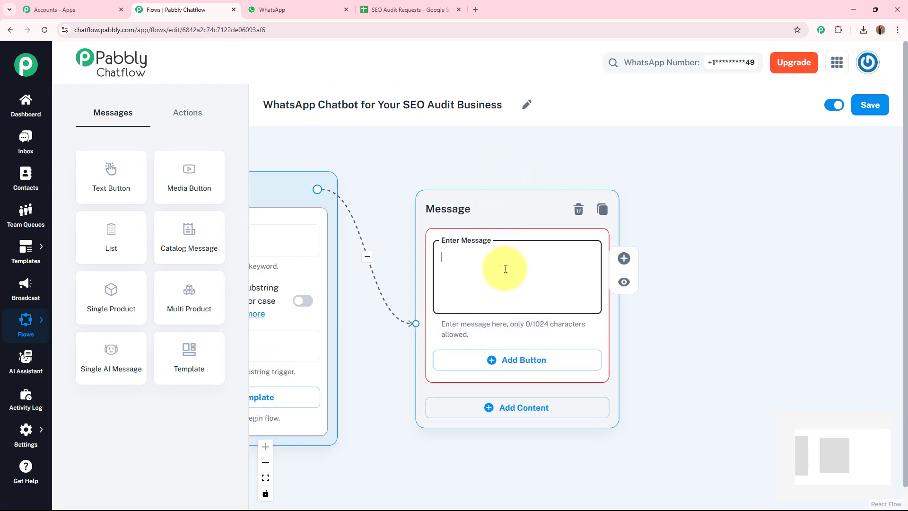
key(ctrl+v)
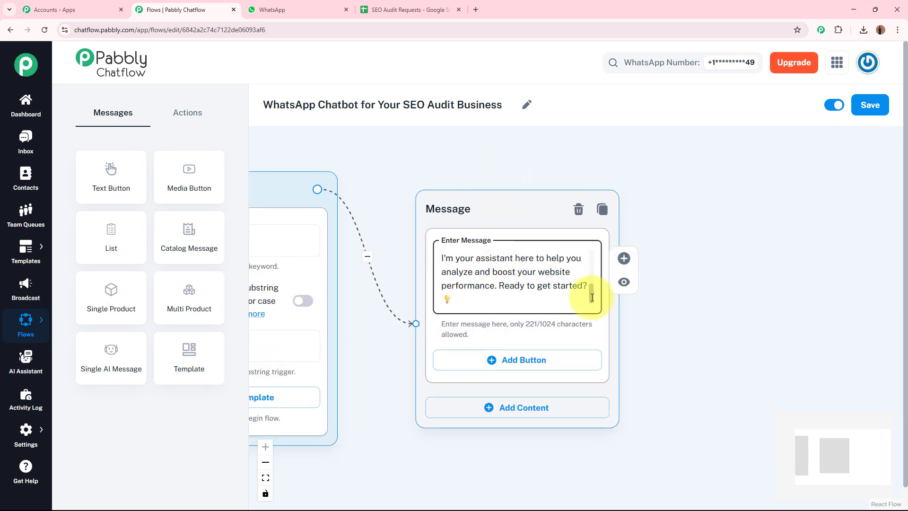
drag(592, 298, 588, 251)
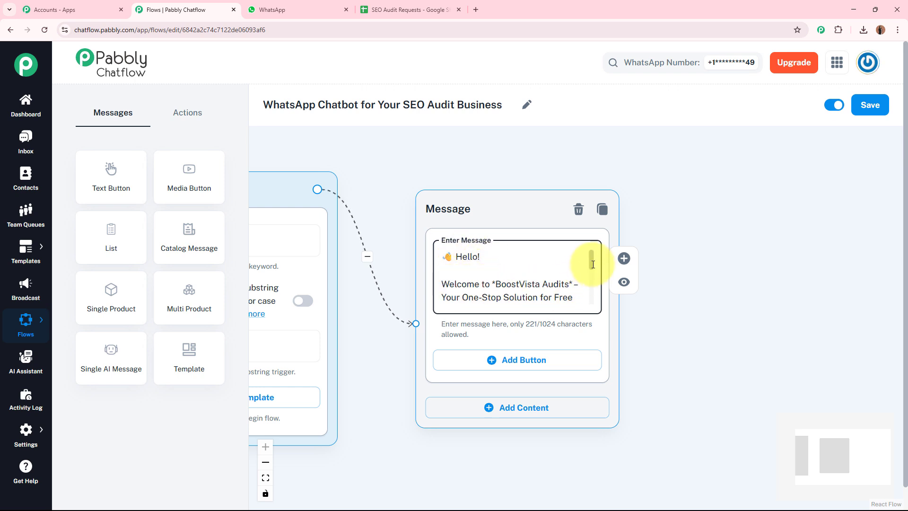
drag(591, 260, 591, 294)
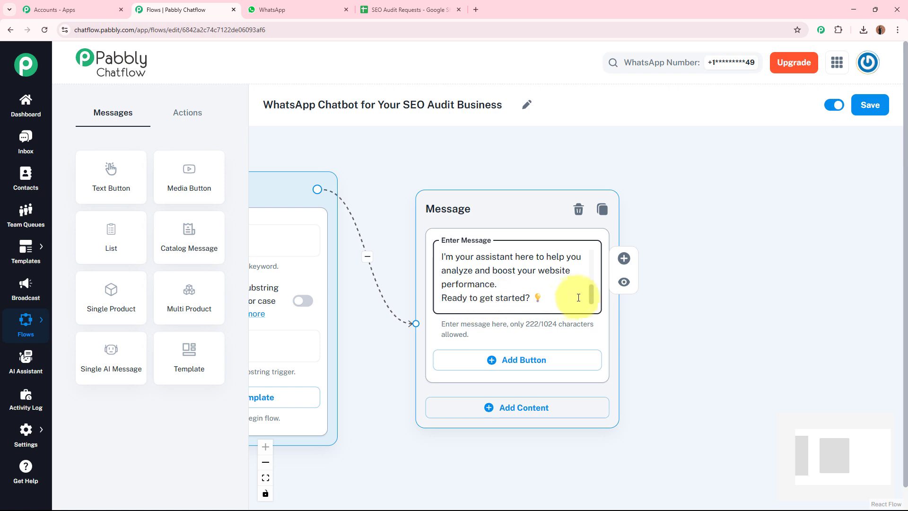
Step: Add three reply buttons to the welcome message
click(514, 369)
scroll(657, 340, down, 3)
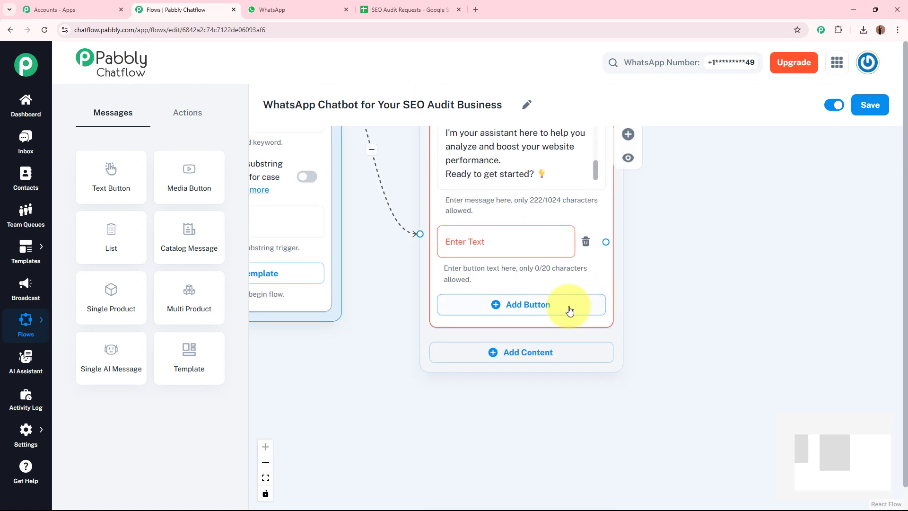
click(570, 311)
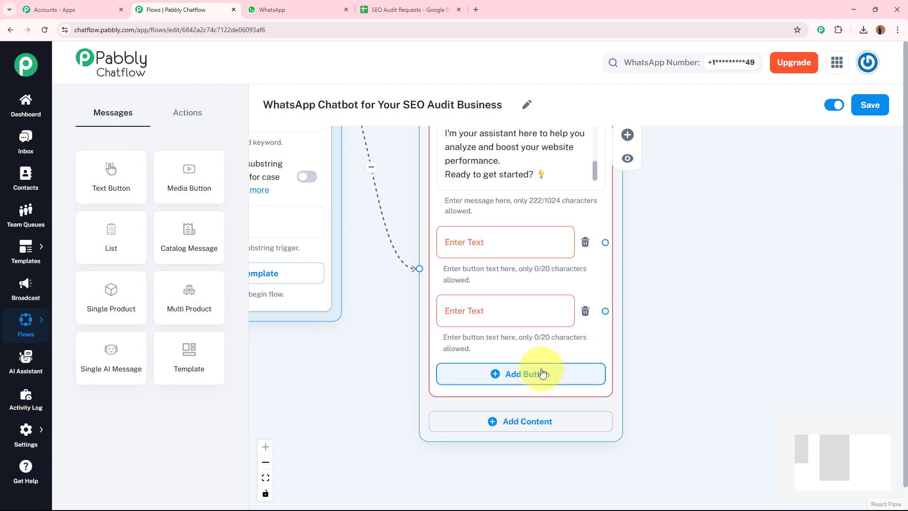
click(542, 374)
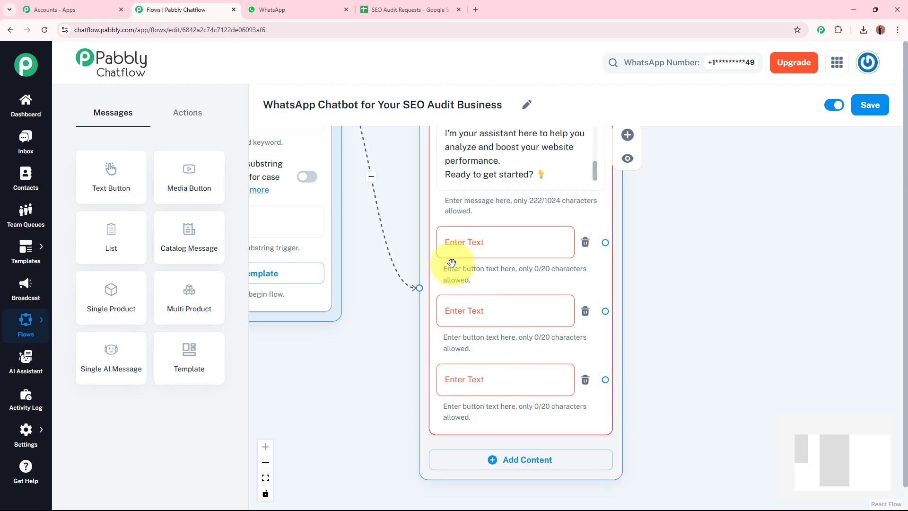
click(685, 255)
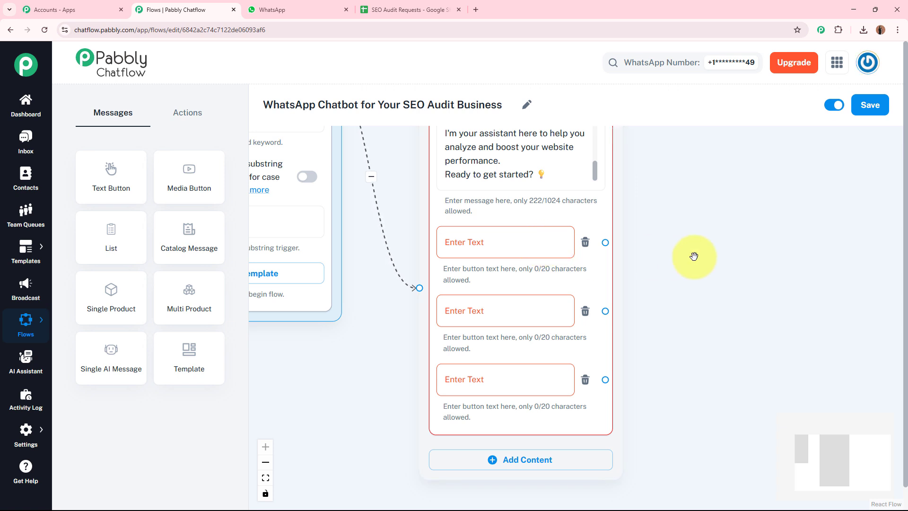
Step: Label the buttons Free SEO Audit, Know Our Services and Talk to Expert
click(523, 234)
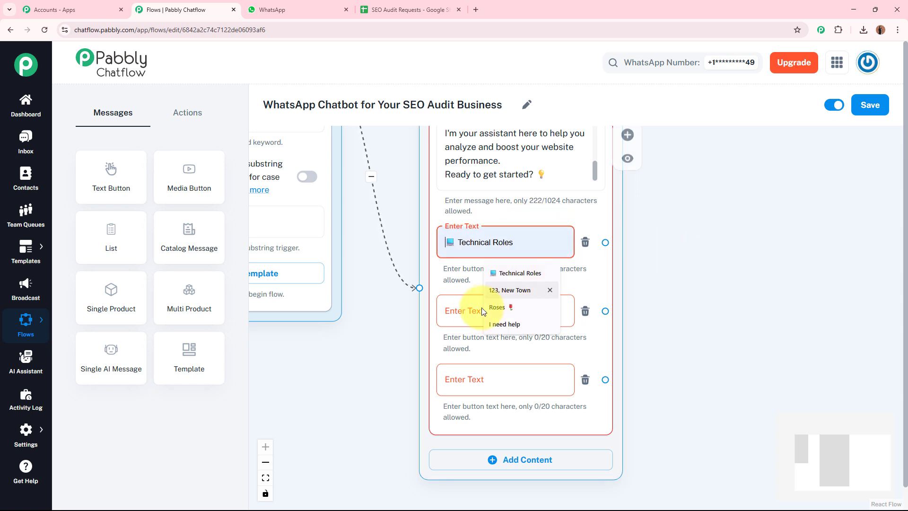
click(466, 310)
click(470, 379)
click(719, 325)
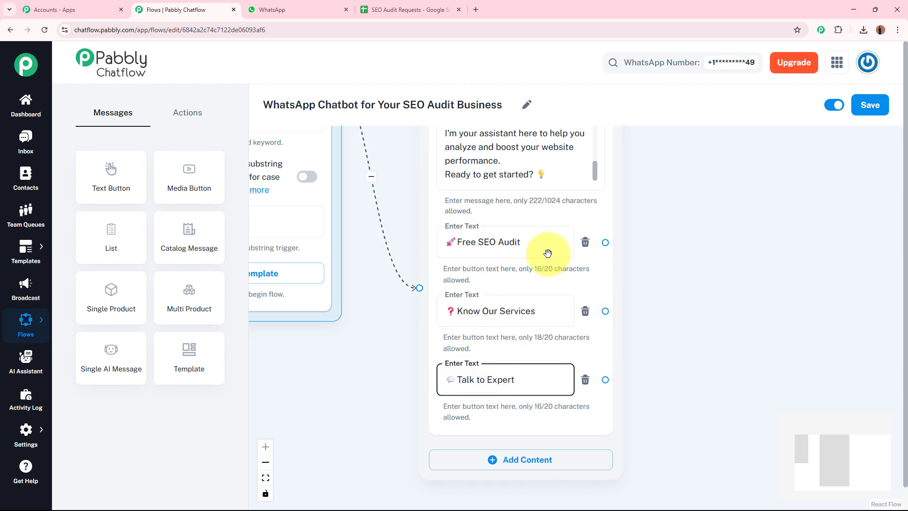
click(522, 242)
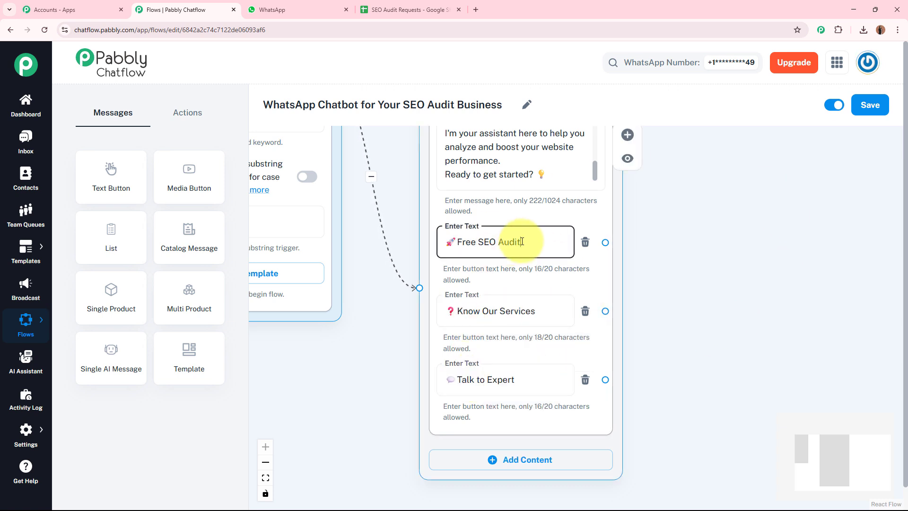
click(543, 313)
click(523, 377)
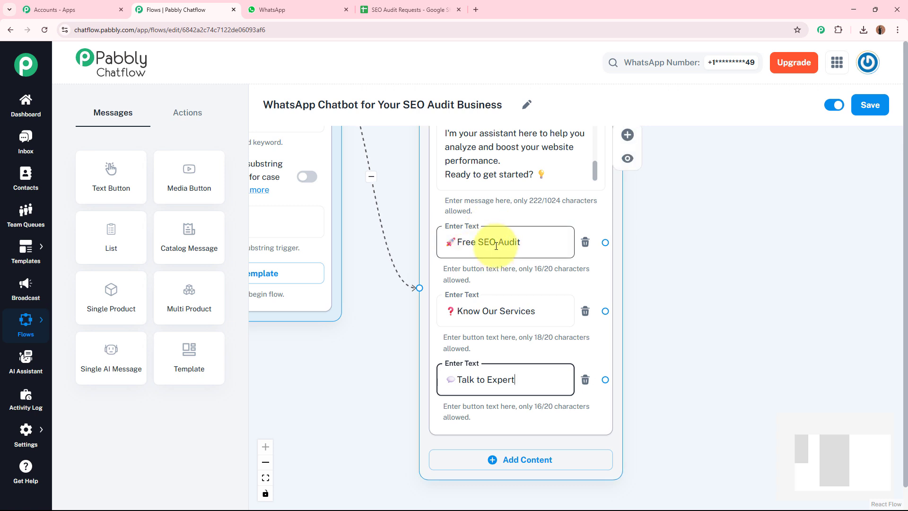
click(676, 244)
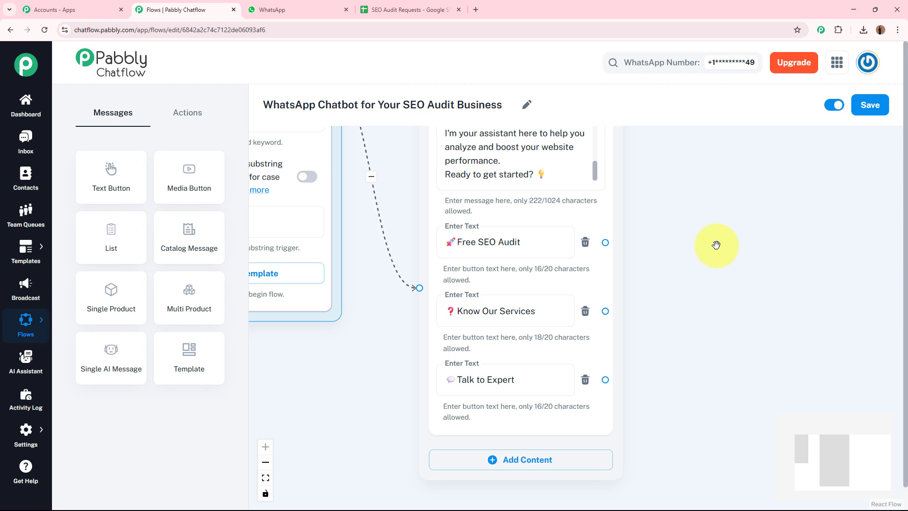
Step: Add an Ask Question node and connect the Free SEO Audit button to it
drag(716, 244, 559, 260)
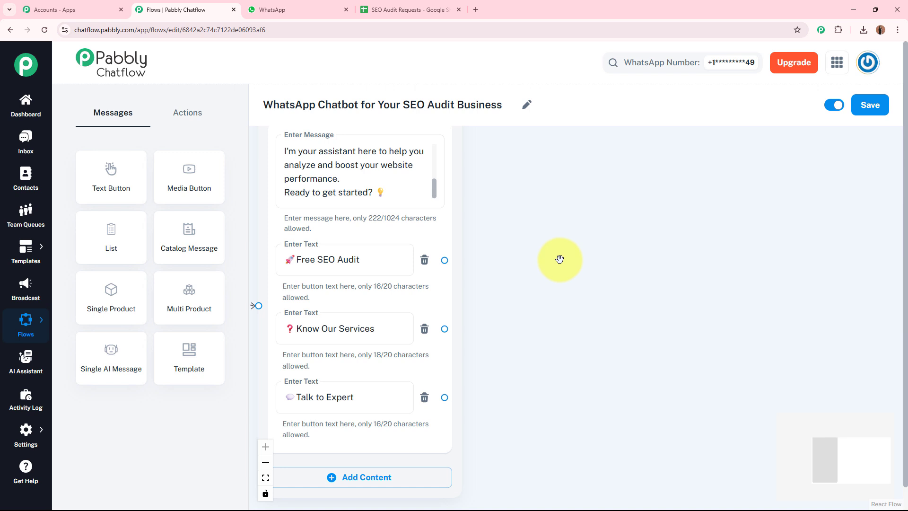
click(187, 112)
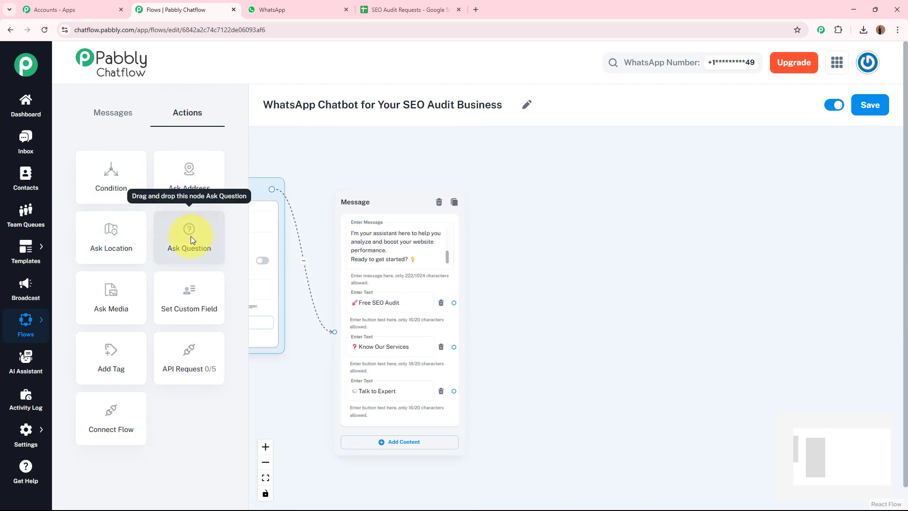
drag(191, 237, 604, 185)
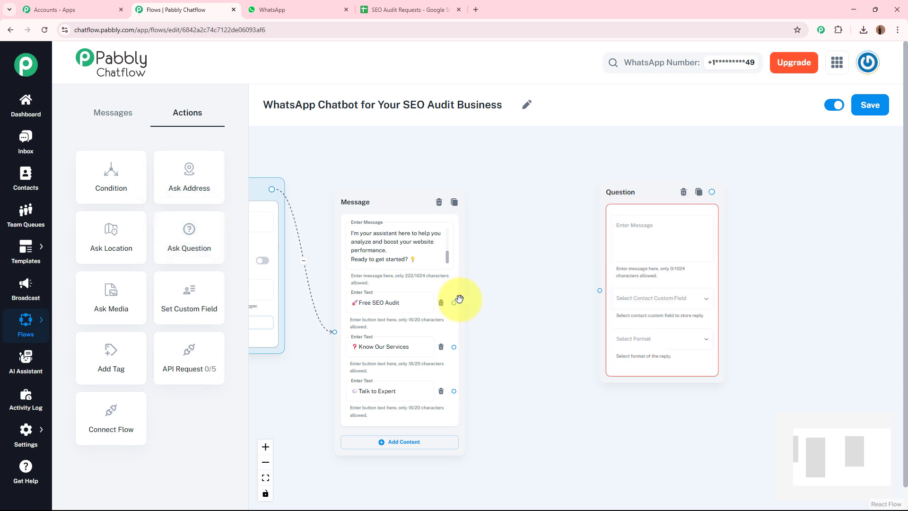
drag(453, 303, 603, 290)
Step: Paste the question text announcing the audit and asking for the website URL
drag(823, 225, 720, 211)
scroll(643, 207, up, 3)
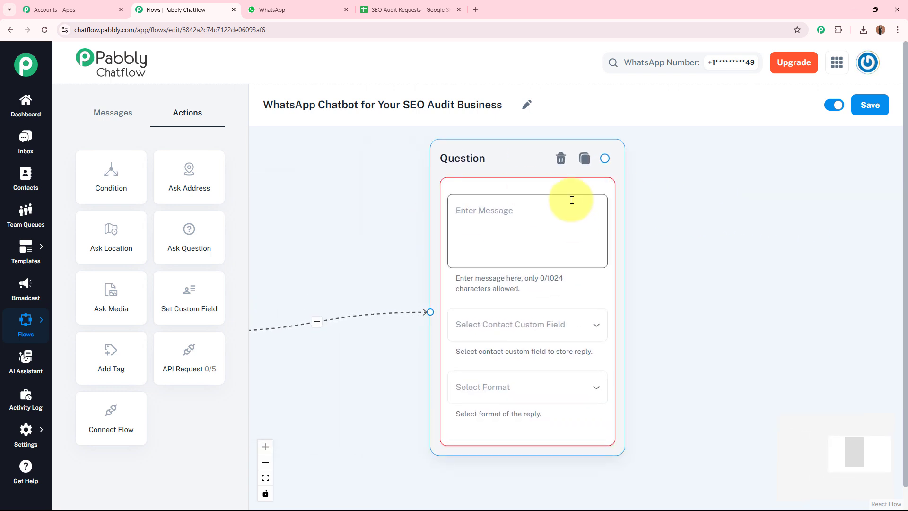
click(508, 223)
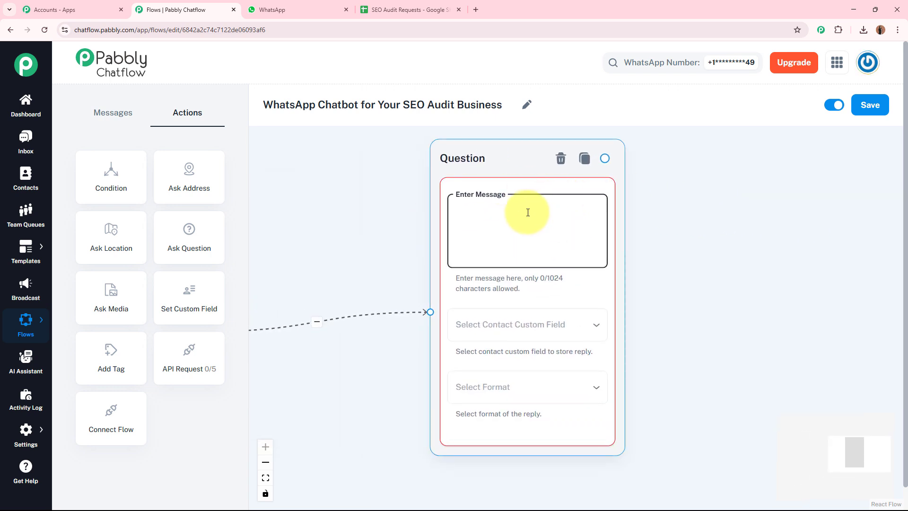
text(Awesome! Let's begin your Free SEO Audit 🕵  Can you please share your *website URL*?)
scroll(532, 215, up, 2)
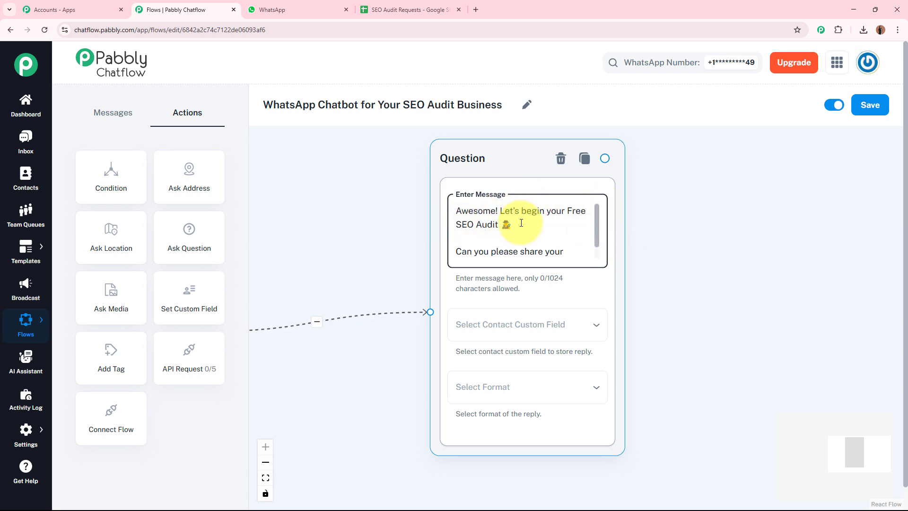
drag(596, 217, 587, 239)
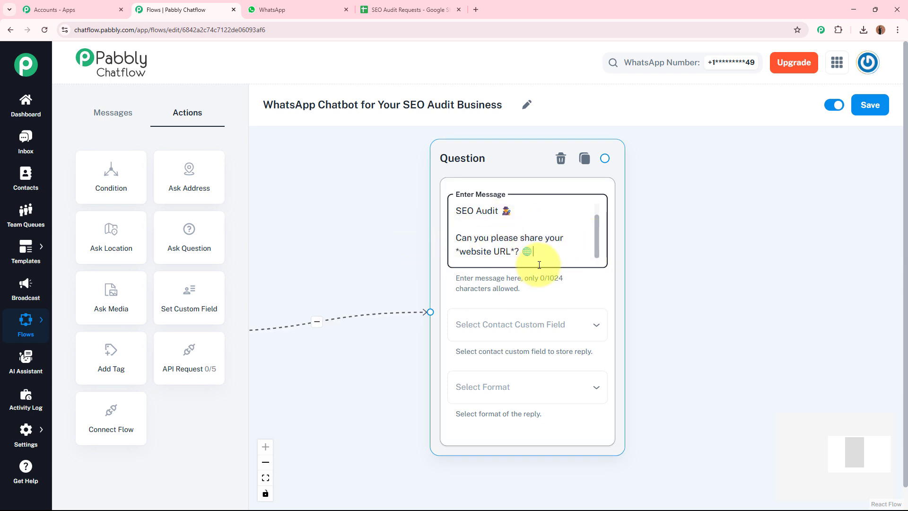
click(728, 268)
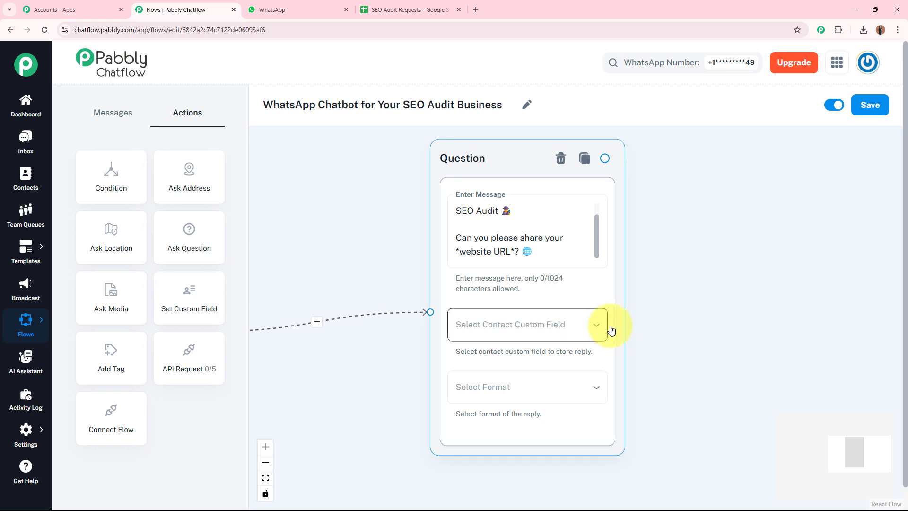
Step: Store the question's reply in the Business_Website contact custom field
click(457, 325)
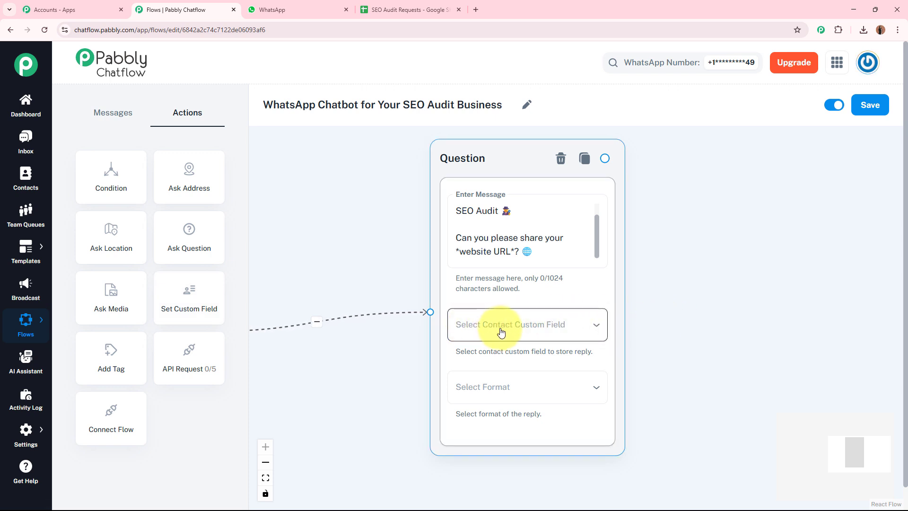
click(649, 324)
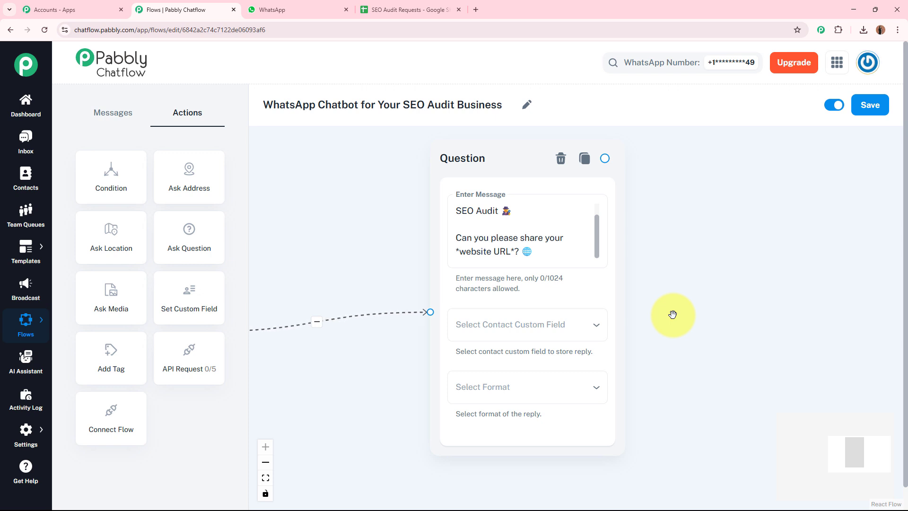
click(532, 337)
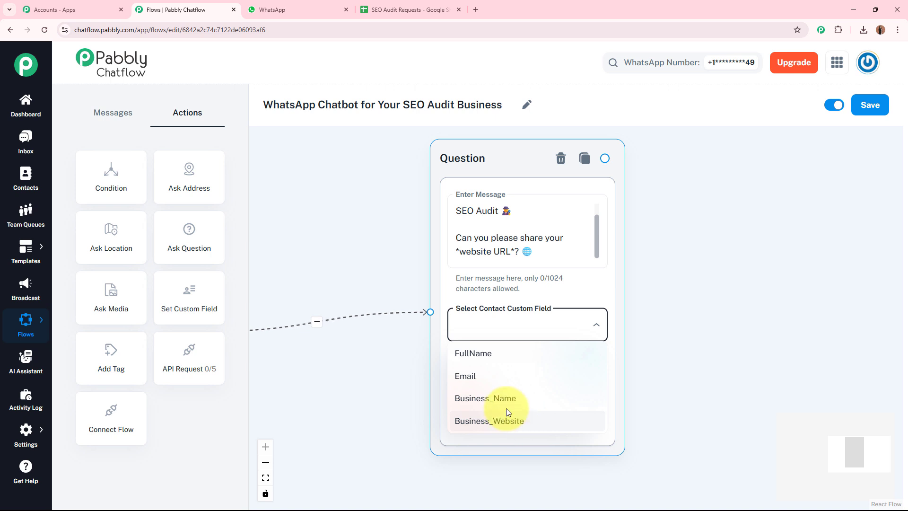
click(702, 371)
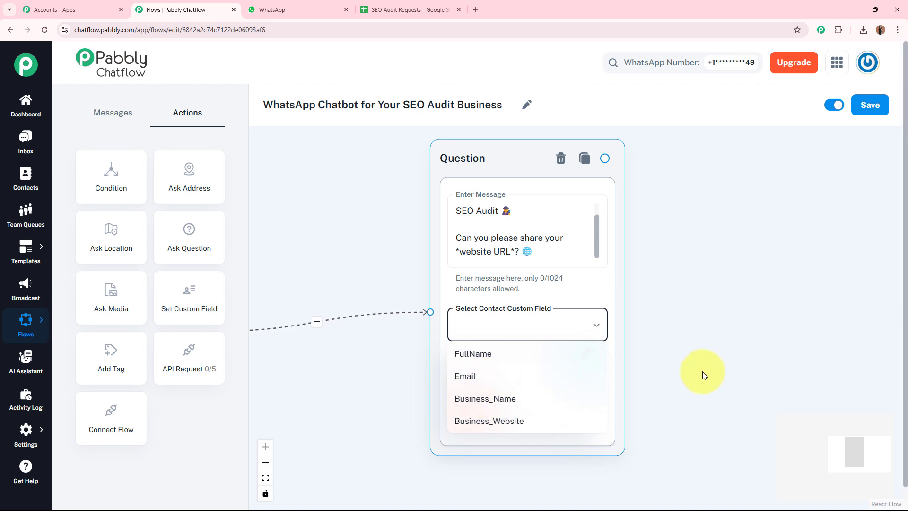
click(704, 337)
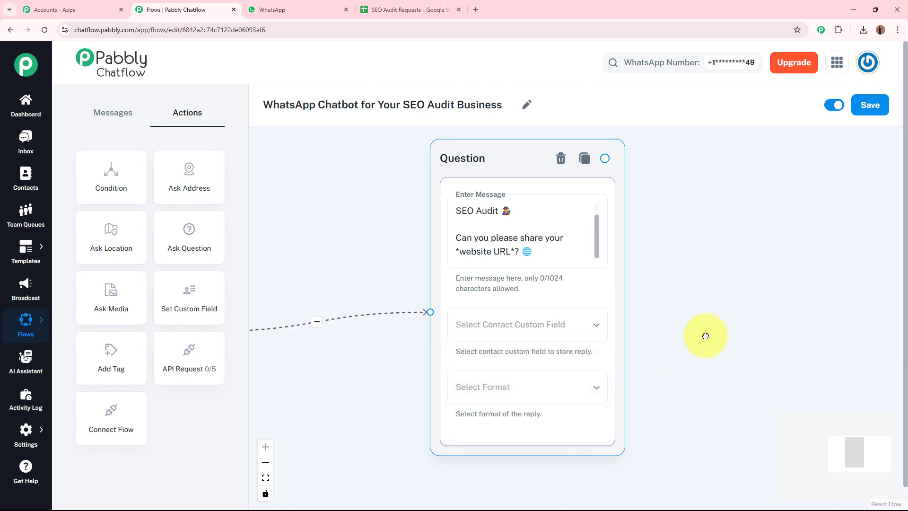
mouse_move(26, 426)
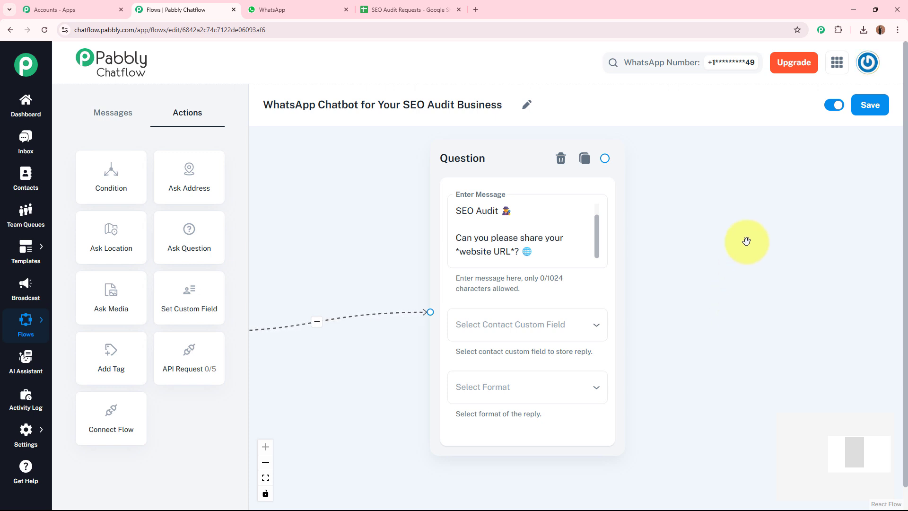
click(539, 336)
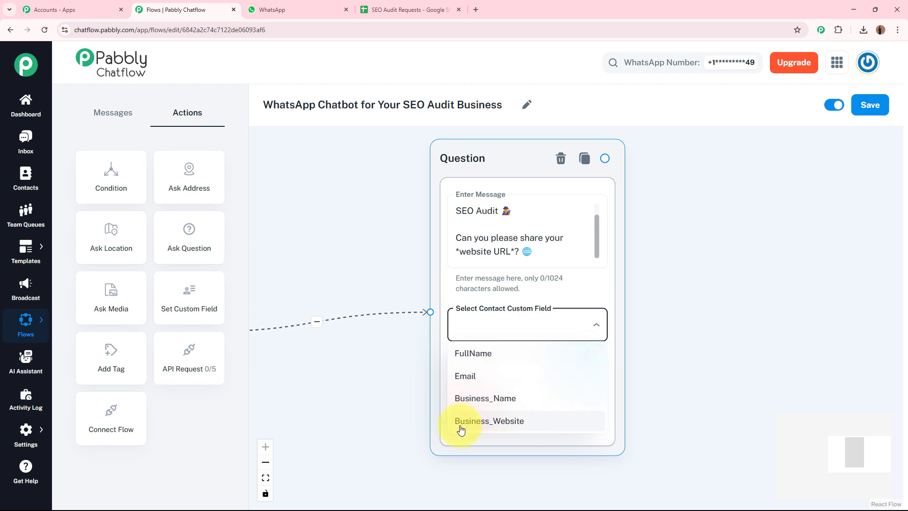
click(525, 425)
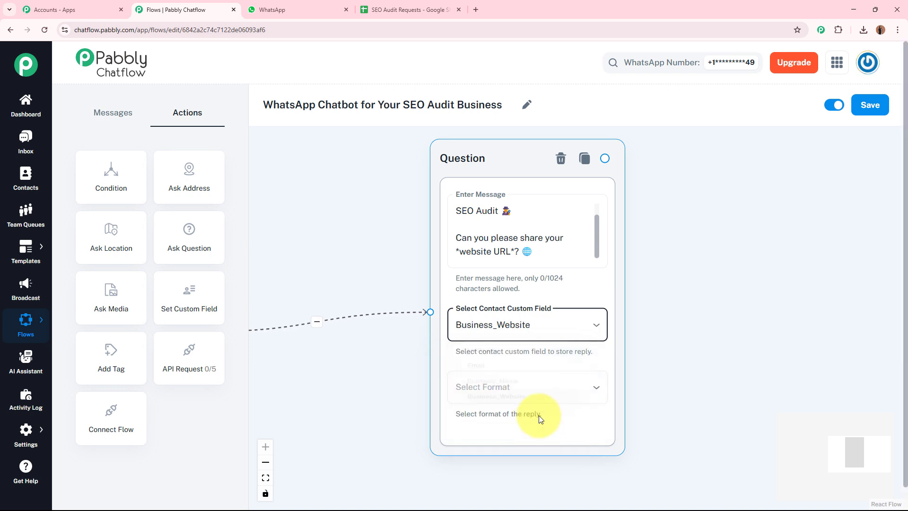
click(752, 314)
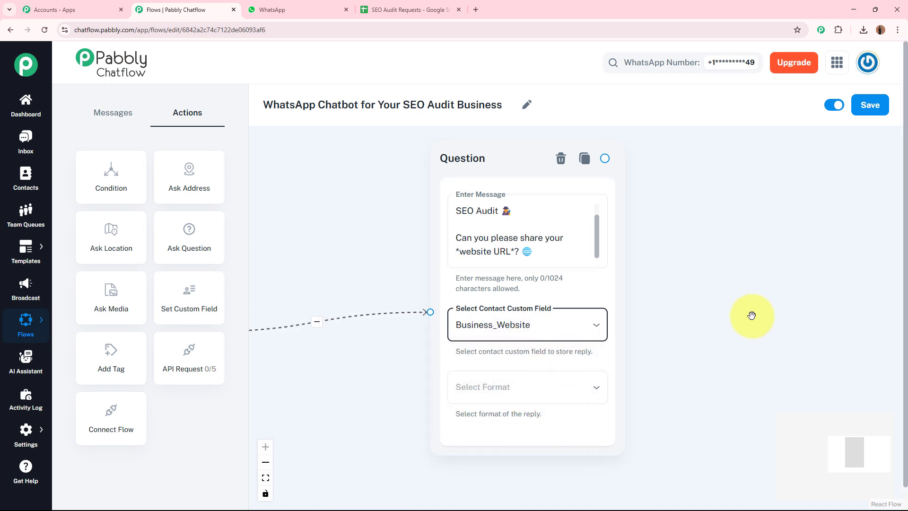
Step: Set the question's reply format to Any and review the message text
click(467, 250)
click(510, 251)
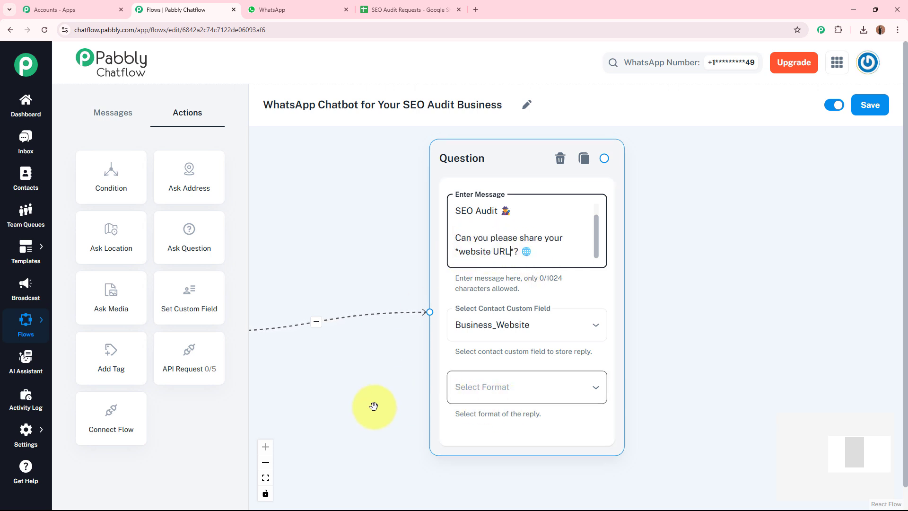
drag(373, 405, 385, 308)
click(523, 296)
click(516, 318)
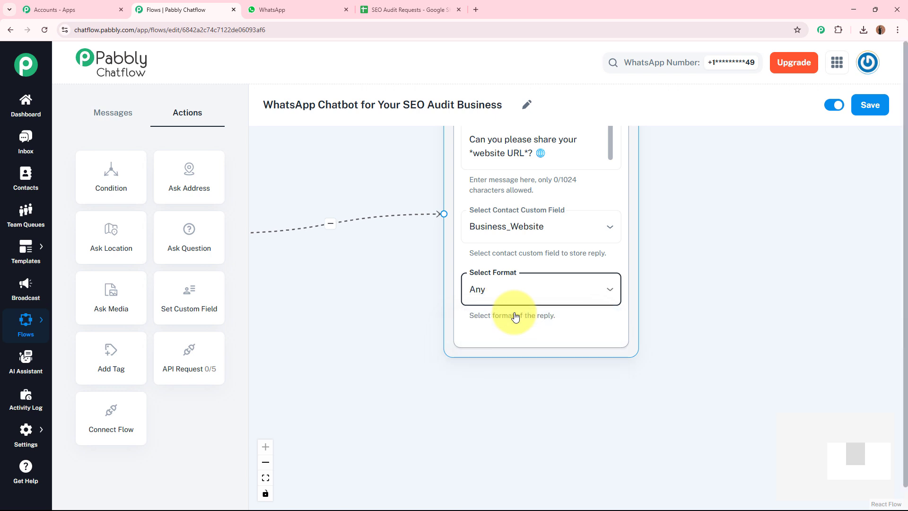
click(739, 284)
scroll(693, 243, down, 1)
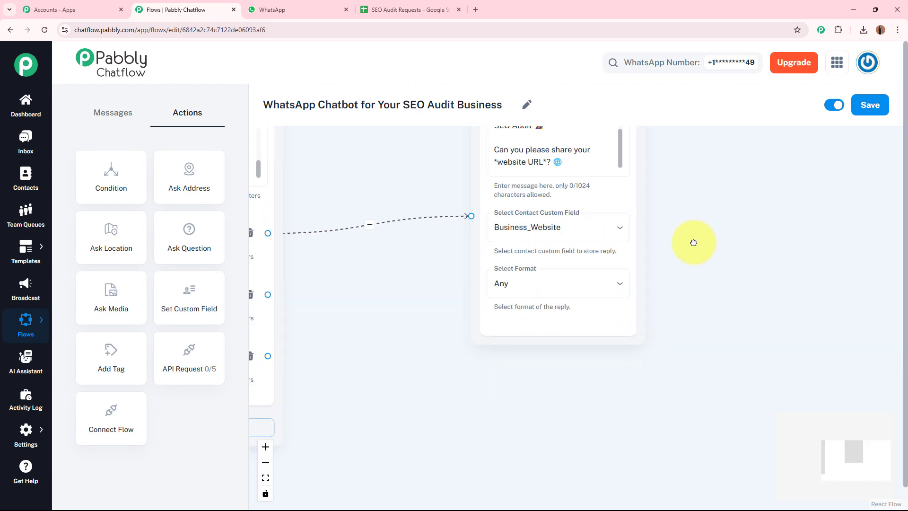
drag(693, 243, 593, 314)
click(506, 233)
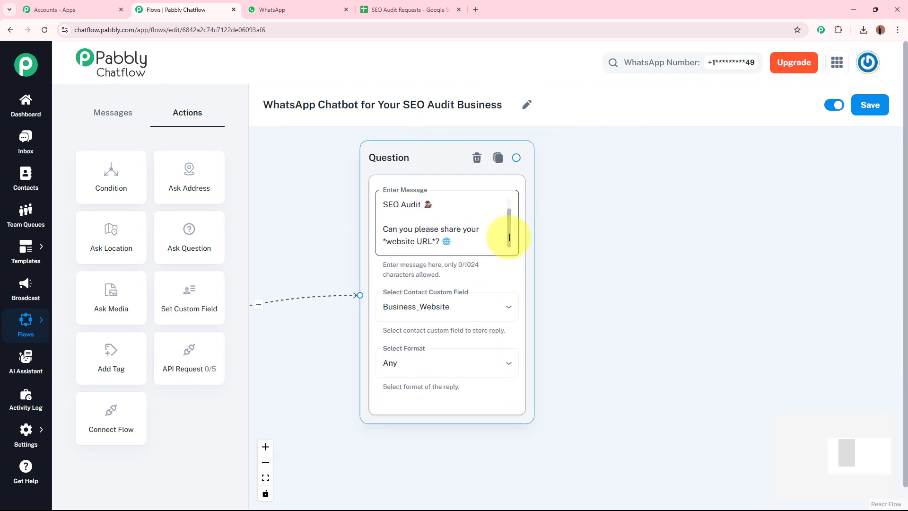
scroll(506, 233, up, 2)
scroll(506, 241, down, 2)
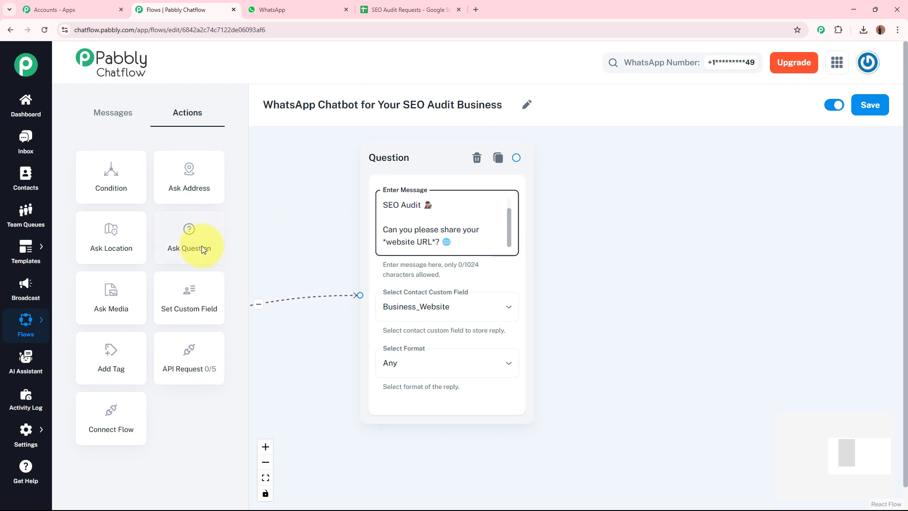
Step: Add a second Question node after the website question with the email-request message
drag(201, 246, 612, 162)
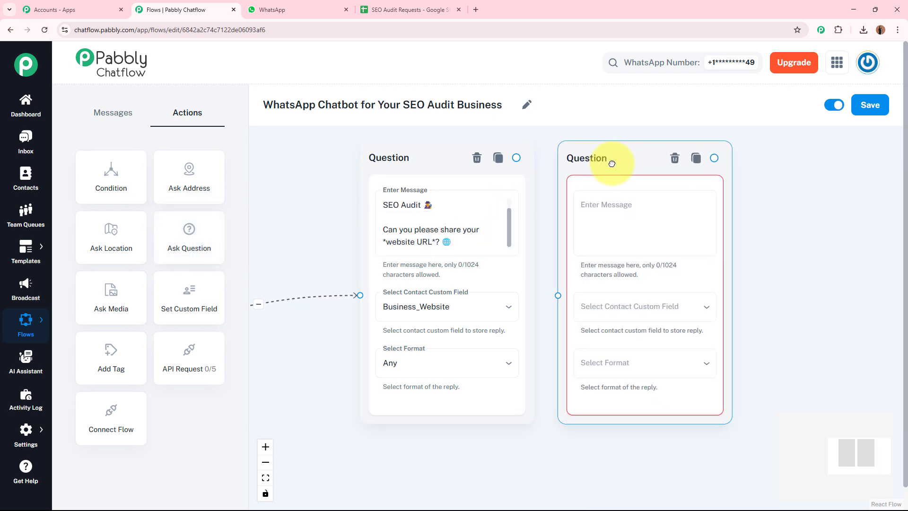
drag(516, 157, 558, 299)
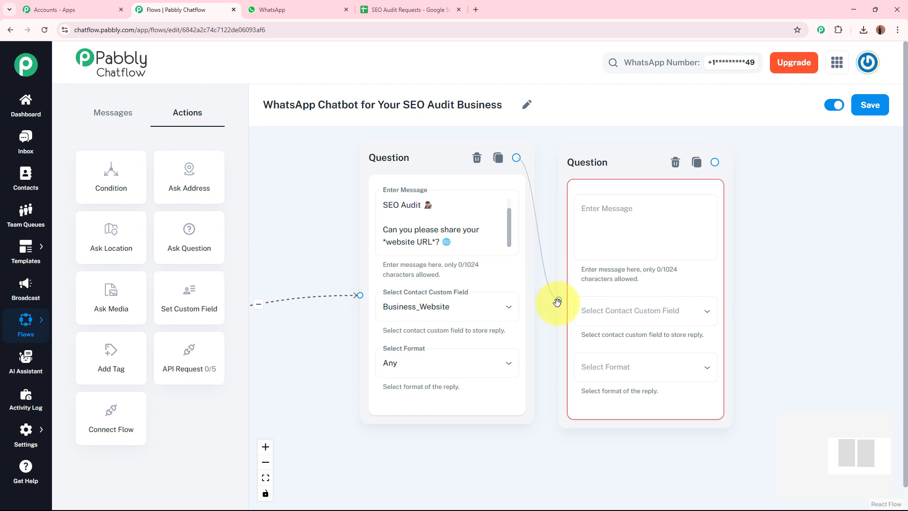
click(630, 233)
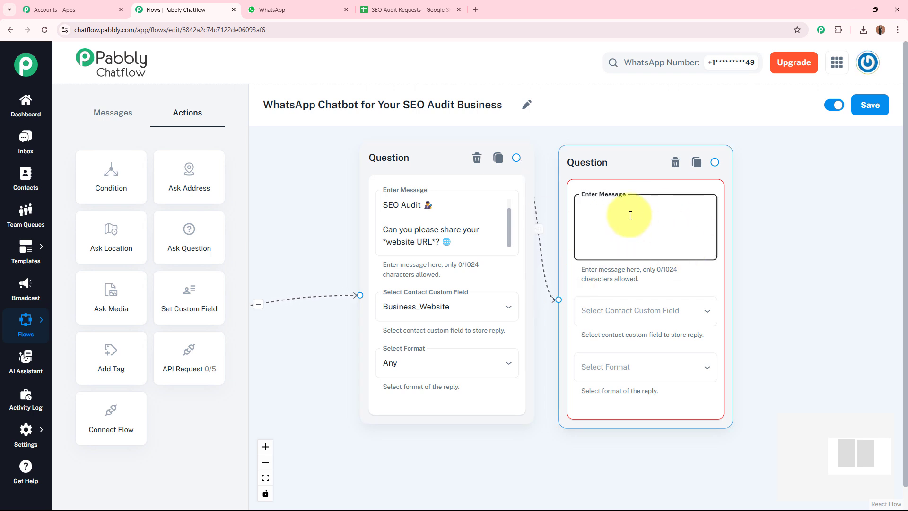
text(Now, please share your email address to send the detailed SEO audit report. 📩)
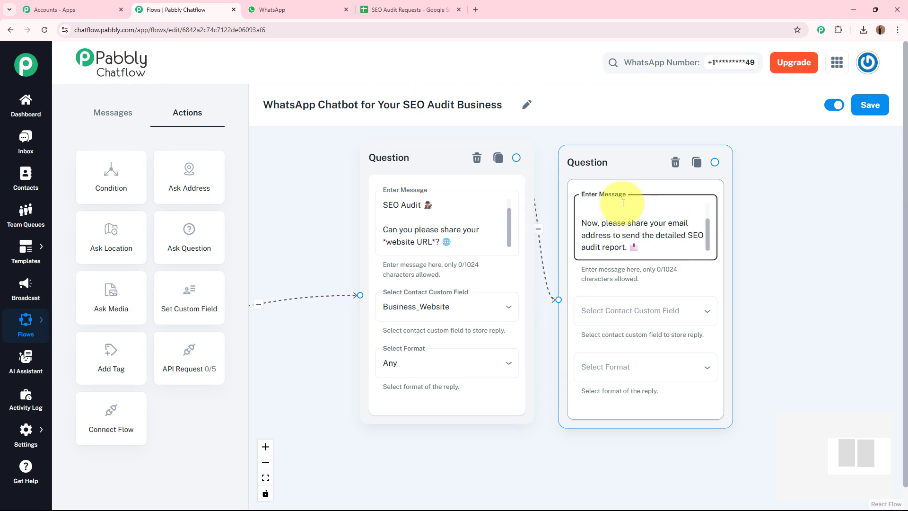
scroll(658, 227, up, 1)
drag(714, 230, 718, 192)
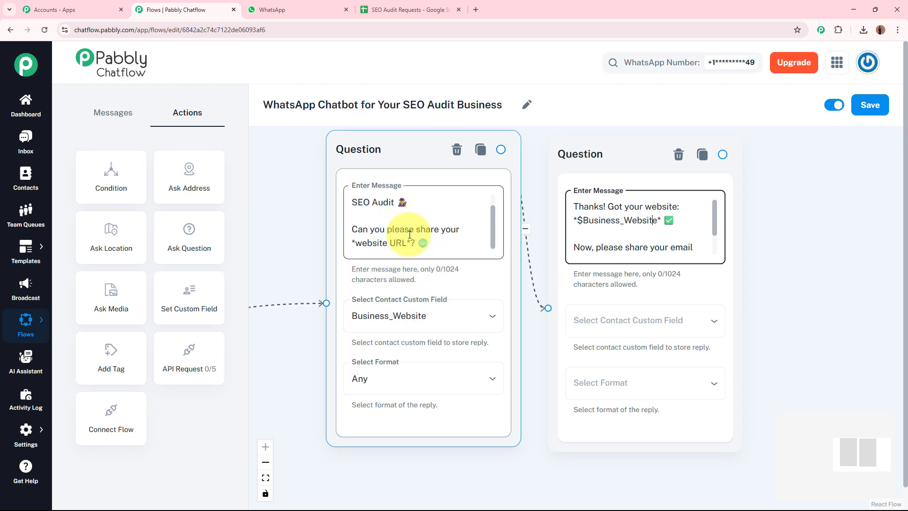
Step: Review both question messages, checking the $Business_Website variable in the email question
click(357, 243)
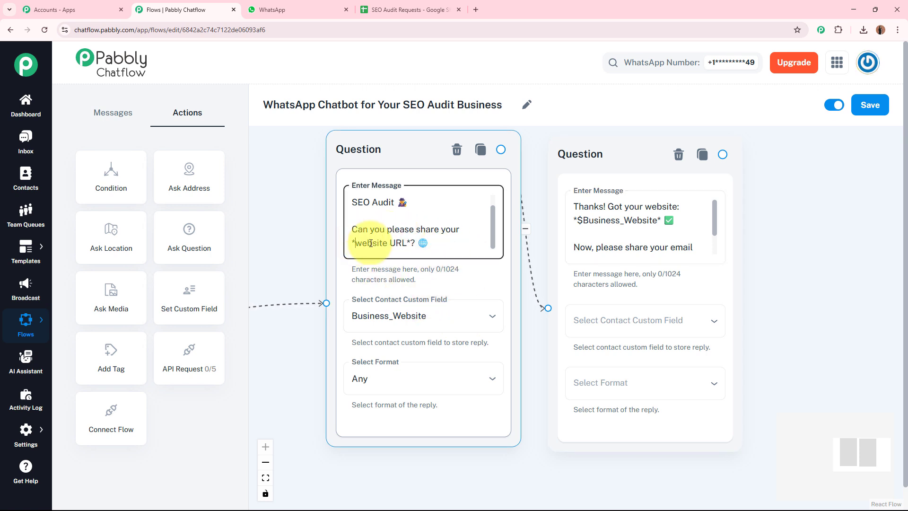
click(407, 243)
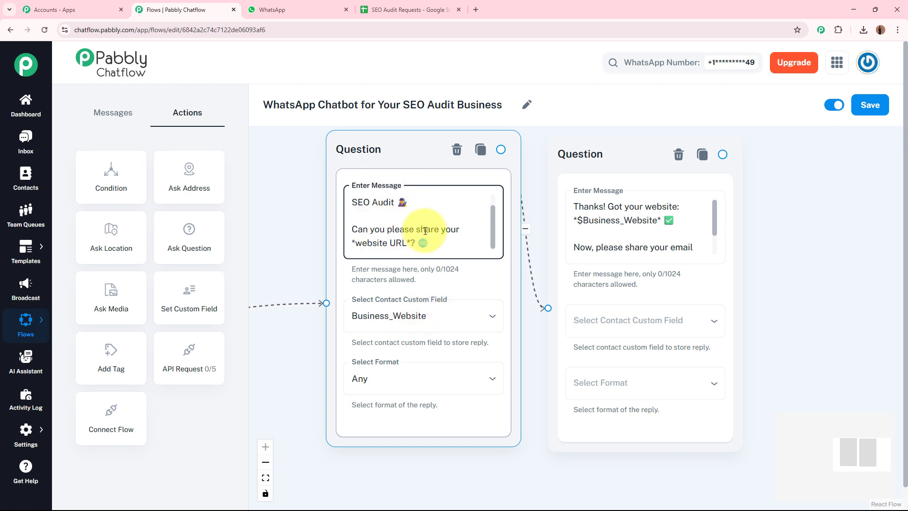
click(669, 189)
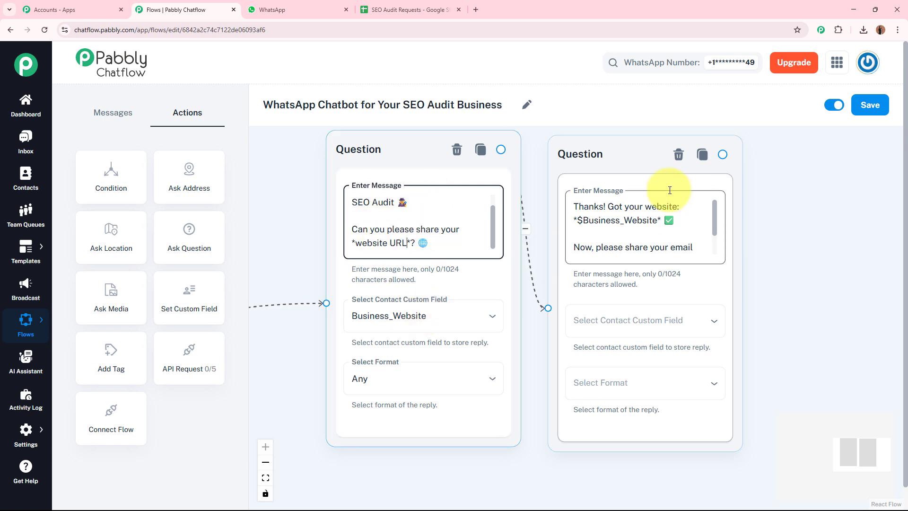
click(658, 219)
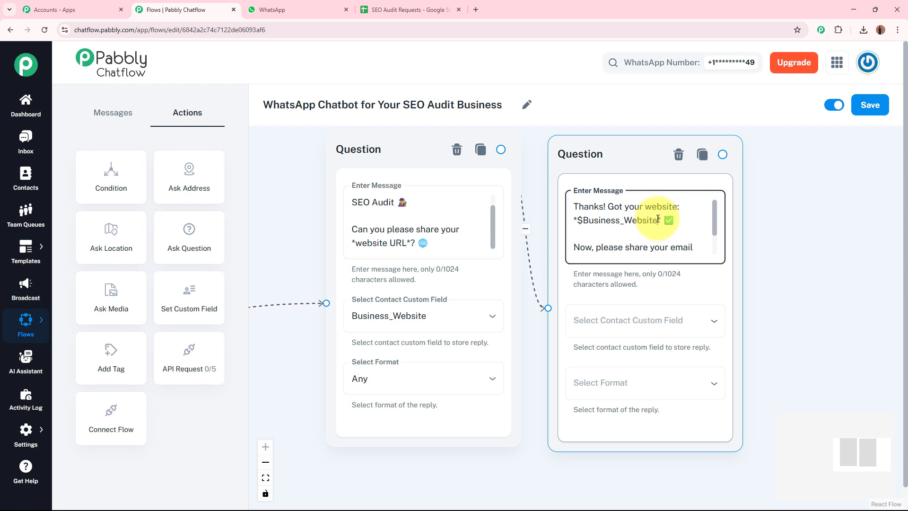
double_click(586, 220)
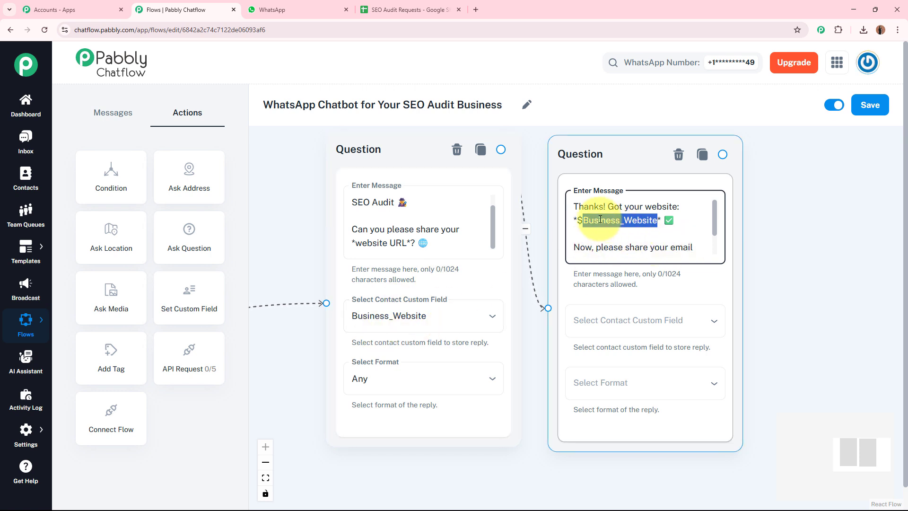
click(579, 220)
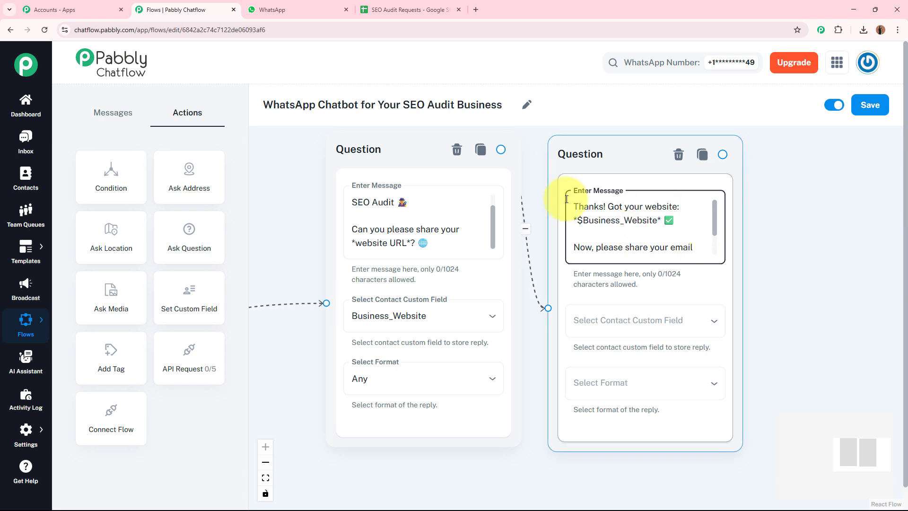
click(408, 243)
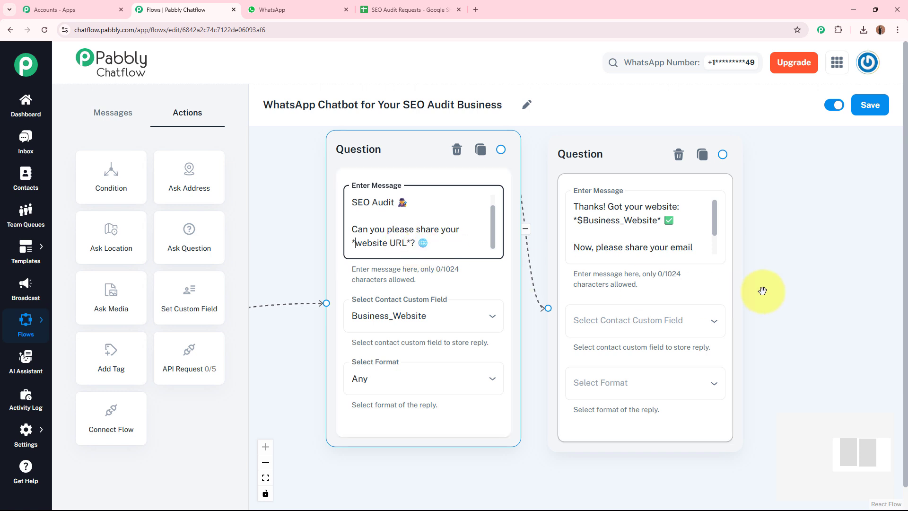
drag(716, 229, 718, 260)
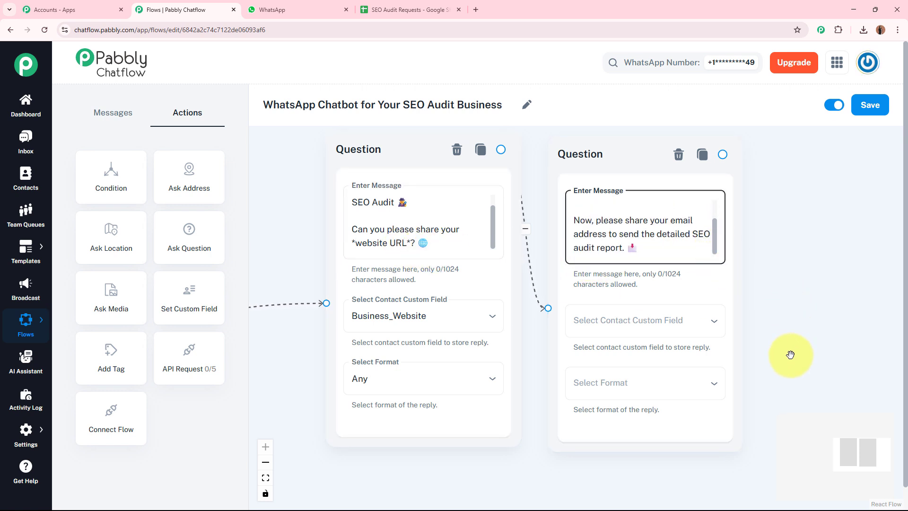
Step: Save the email question's reply to the Email field and require Email format
click(573, 296)
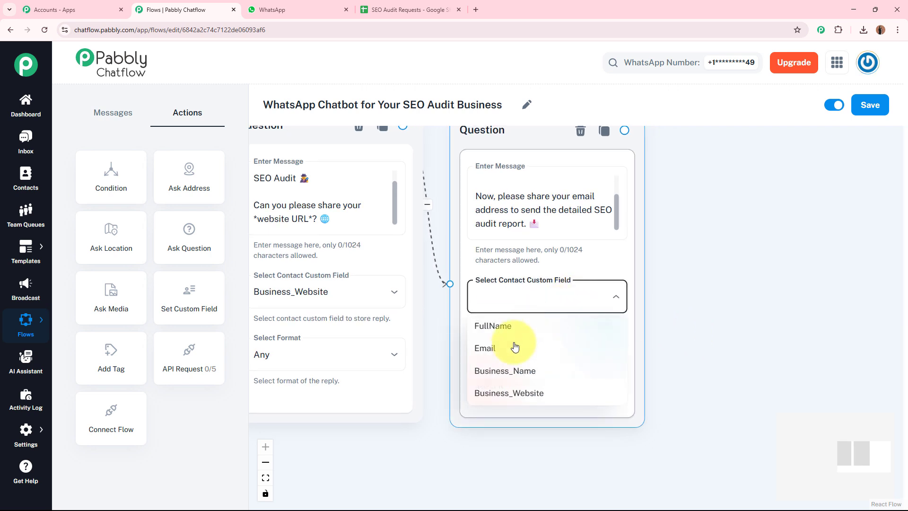
click(509, 352)
click(536, 365)
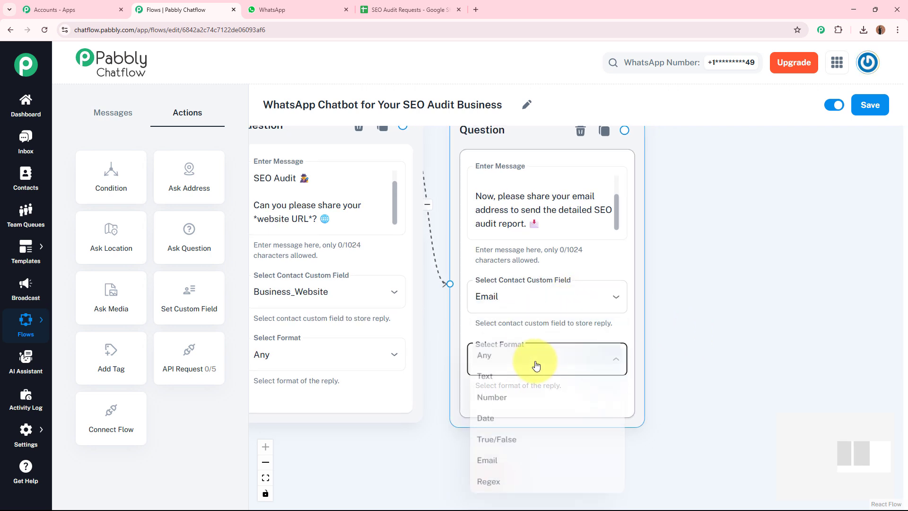
click(557, 462)
Step: Set the validation error message to 'Error'
scroll(711, 301, down, 2)
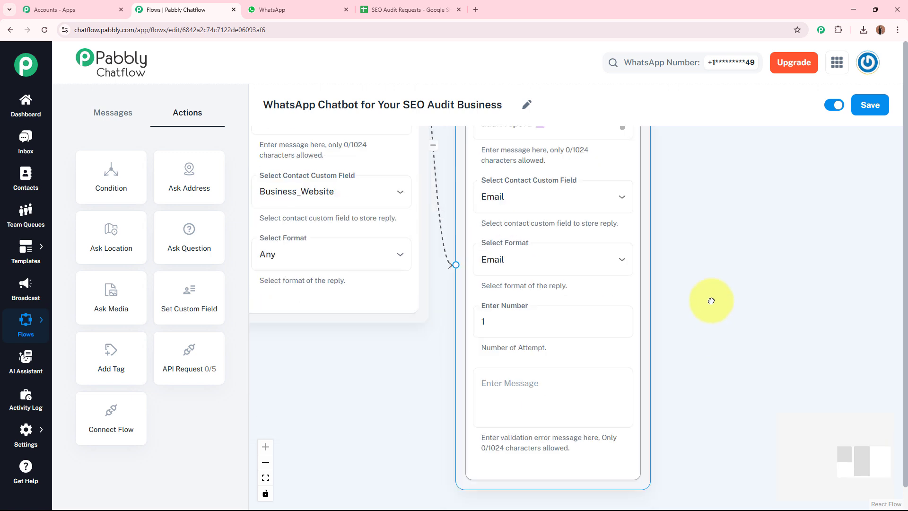
click(532, 339)
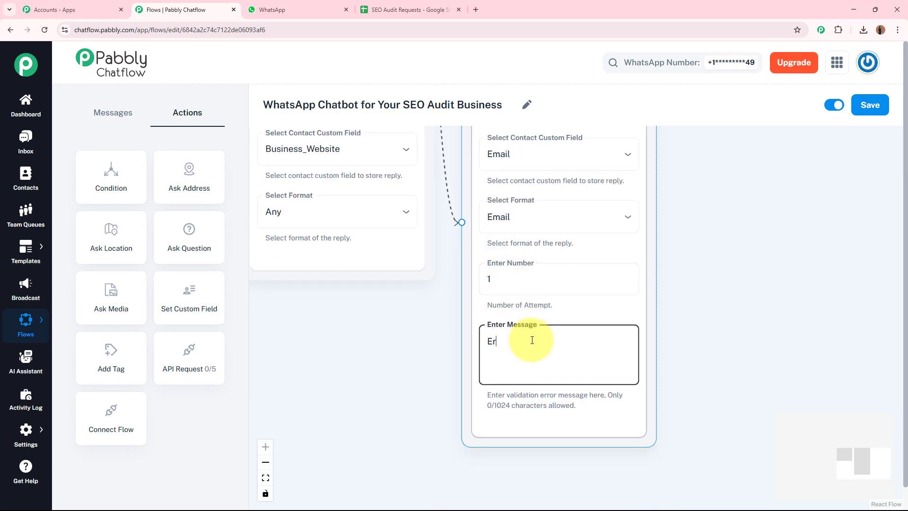
text(Erroe)
key(BackSpace)
text(r)
scroll(668, 304, up, 3)
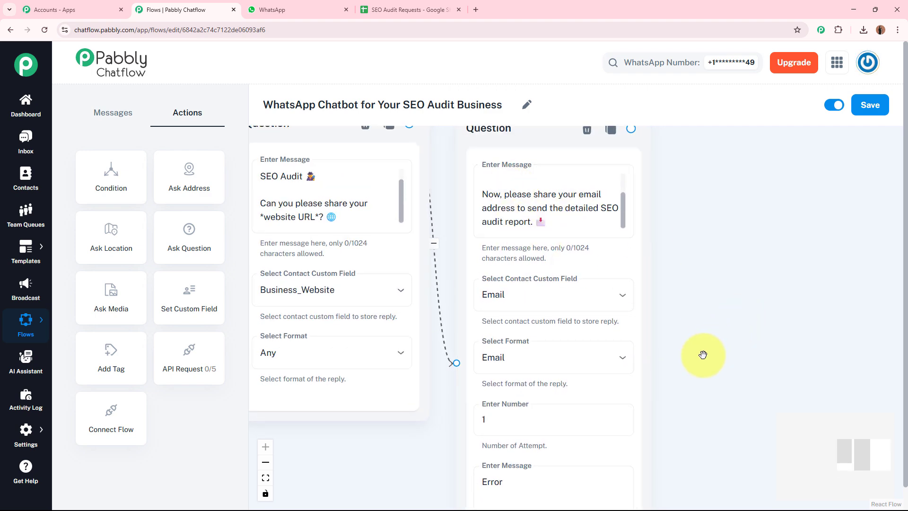
scroll(719, 214, down, 3)
click(549, 220)
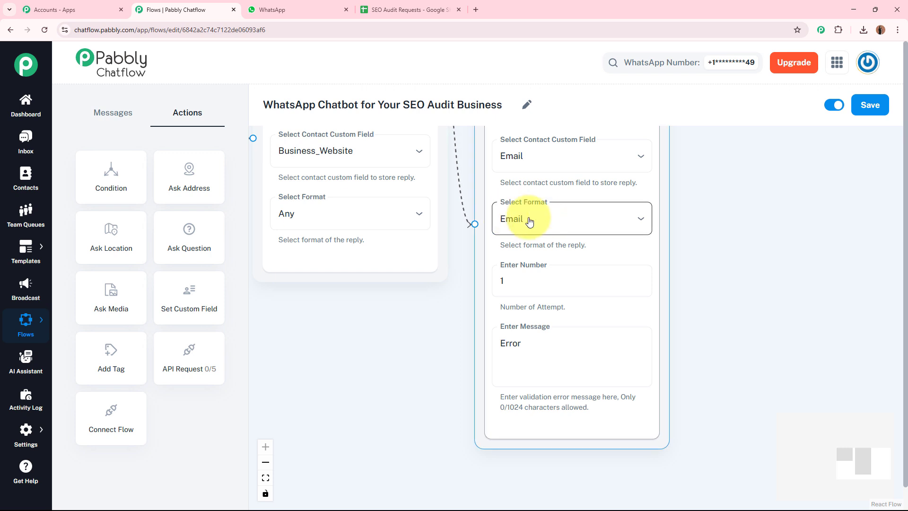
click(560, 351)
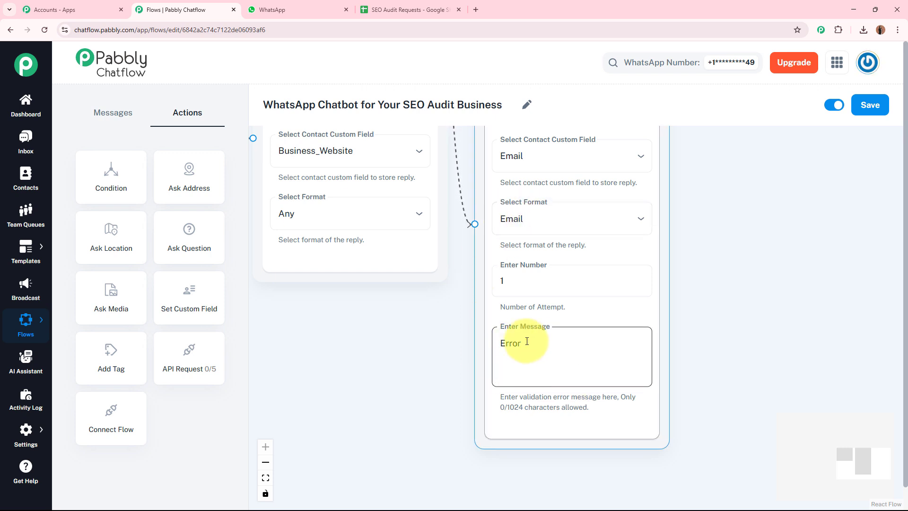
click(775, 228)
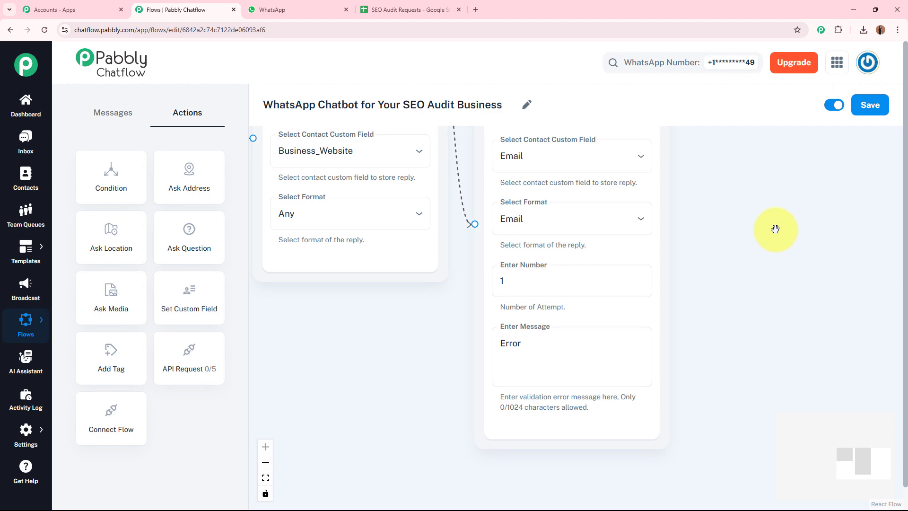
click(519, 356)
Step: Review both question nodes, then switch to the SEO Audit Requests spreadsheet
drag(706, 205, 632, 349)
scroll(636, 321, down, 3)
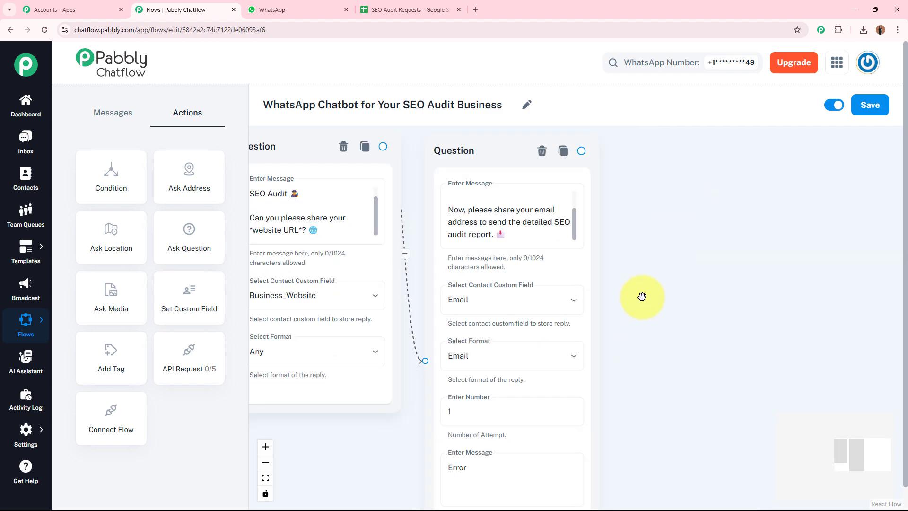
click(412, 251)
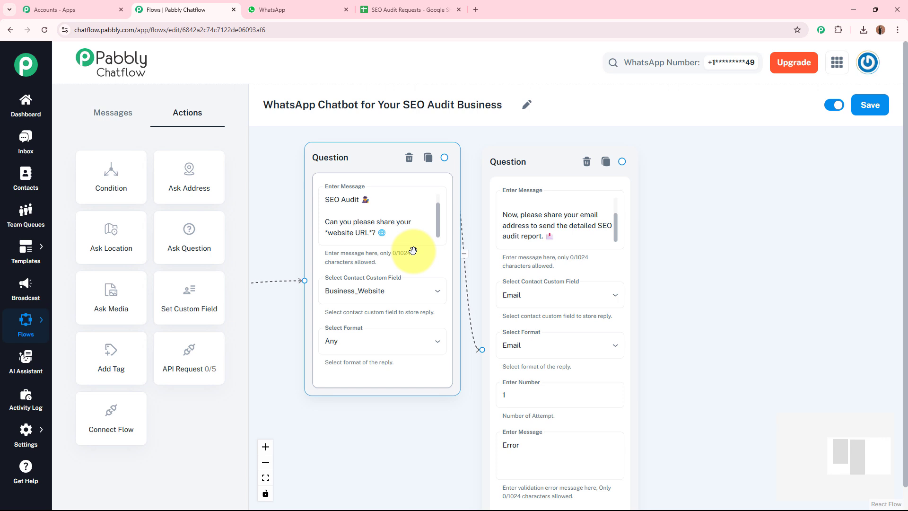
click(582, 262)
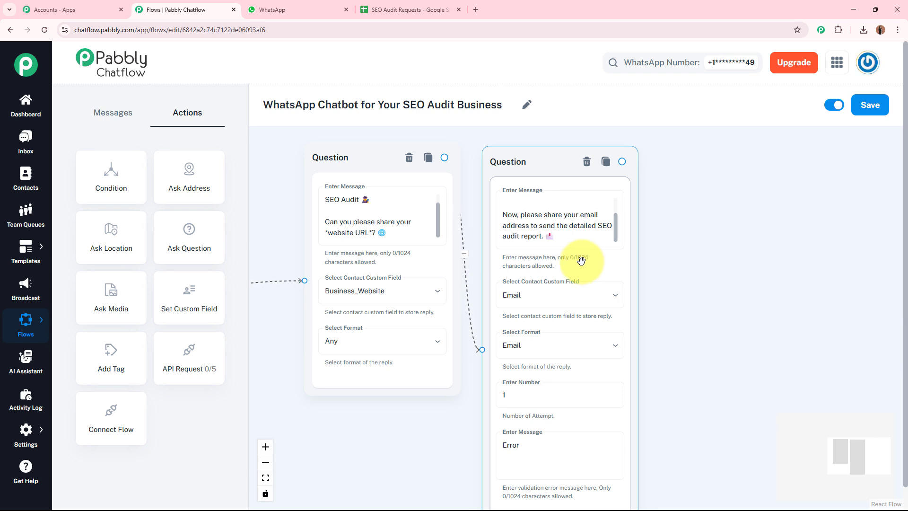
click(561, 246)
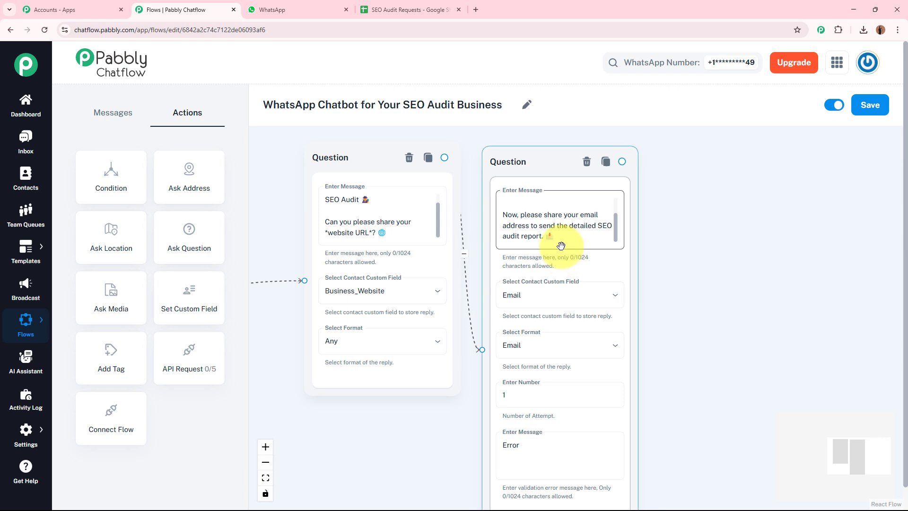
click(385, 10)
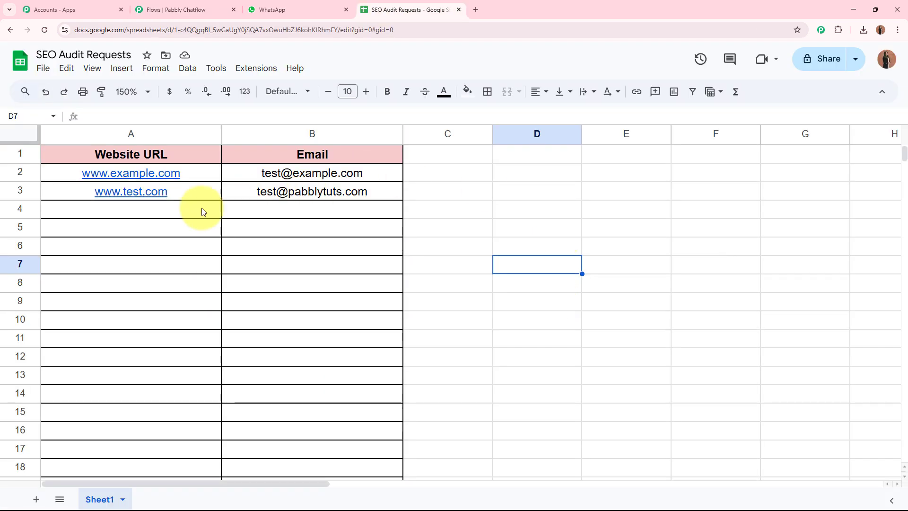
Step: Check the sample website URL in A3 and email in B3, then open a new browser tab
click(202, 211)
click(299, 213)
click(597, 219)
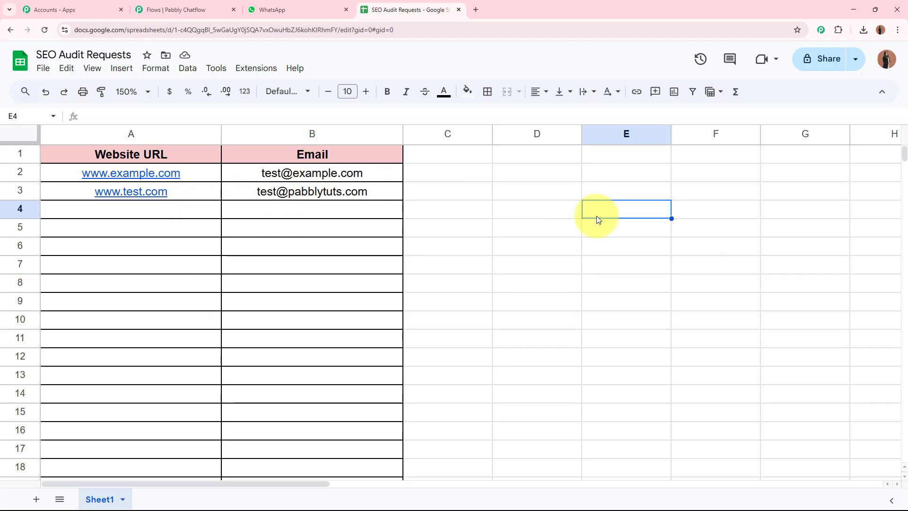
click(211, 196)
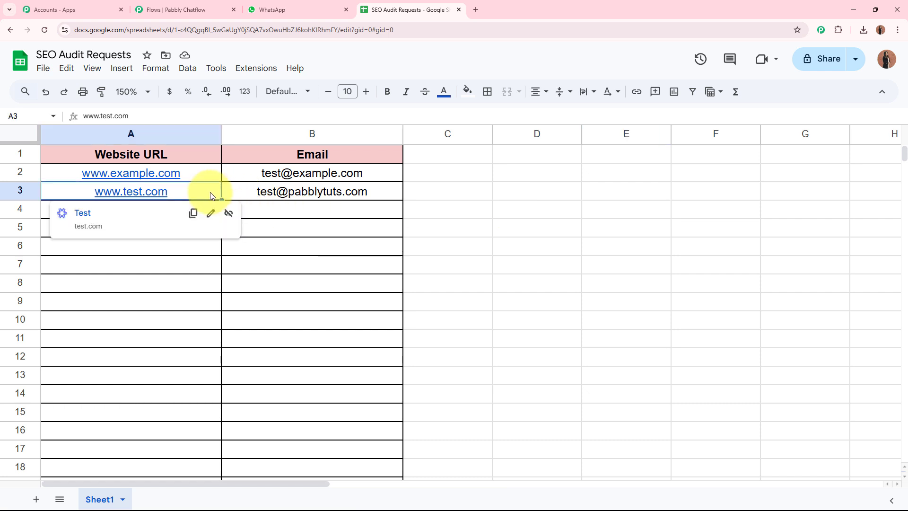
click(391, 191)
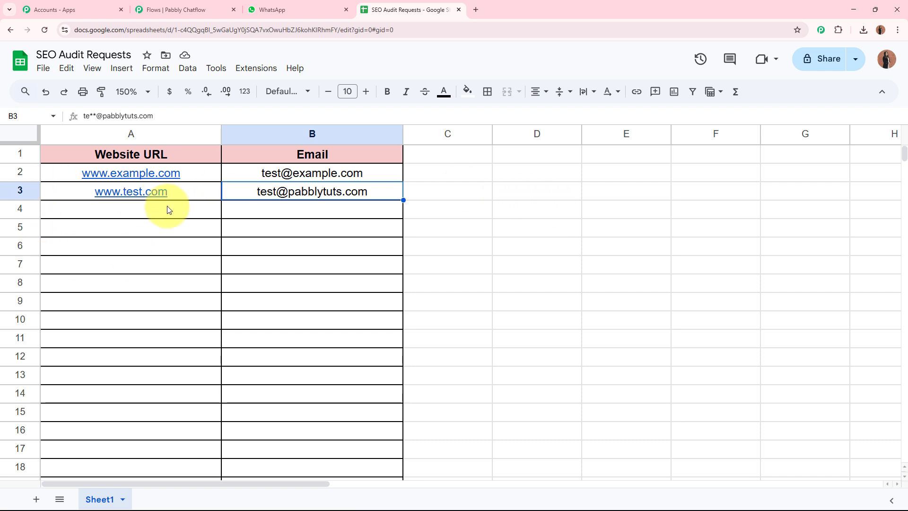
click(206, 198)
click(340, 196)
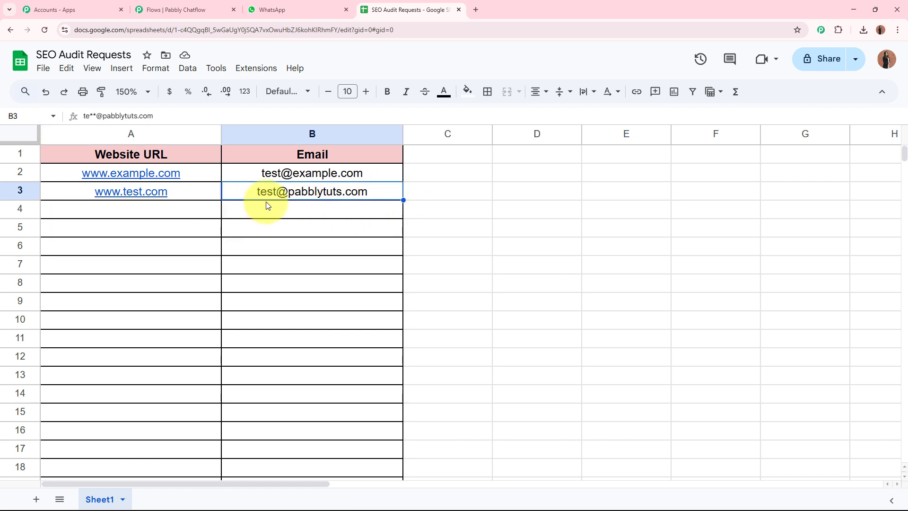
click(456, 211)
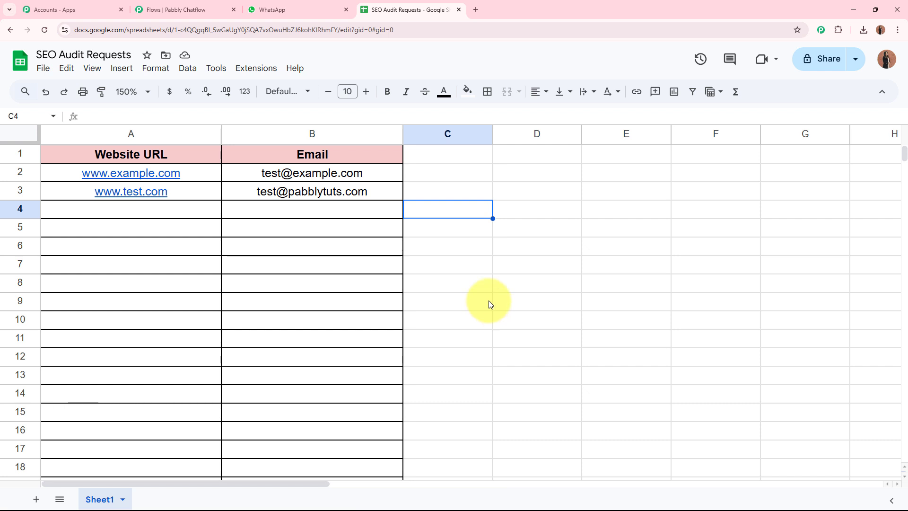
click(477, 9)
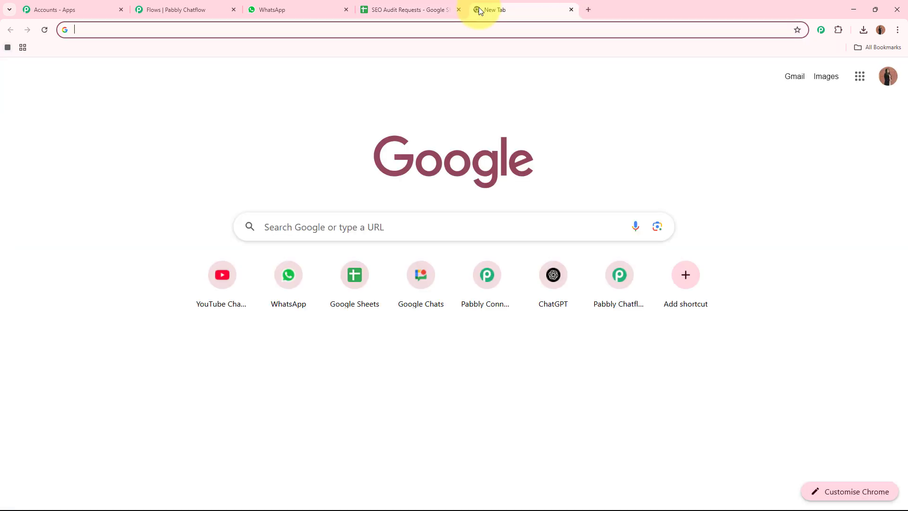
text(www.p)
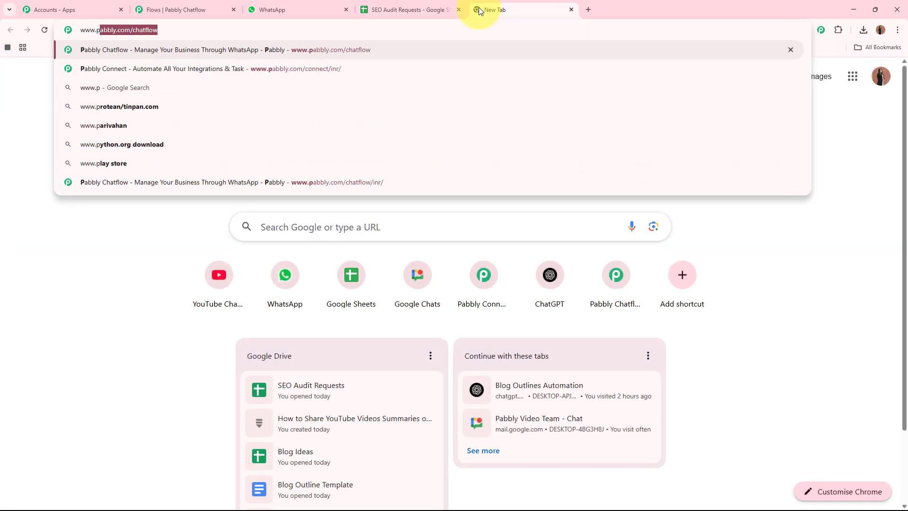
text(abbly.com/connect)
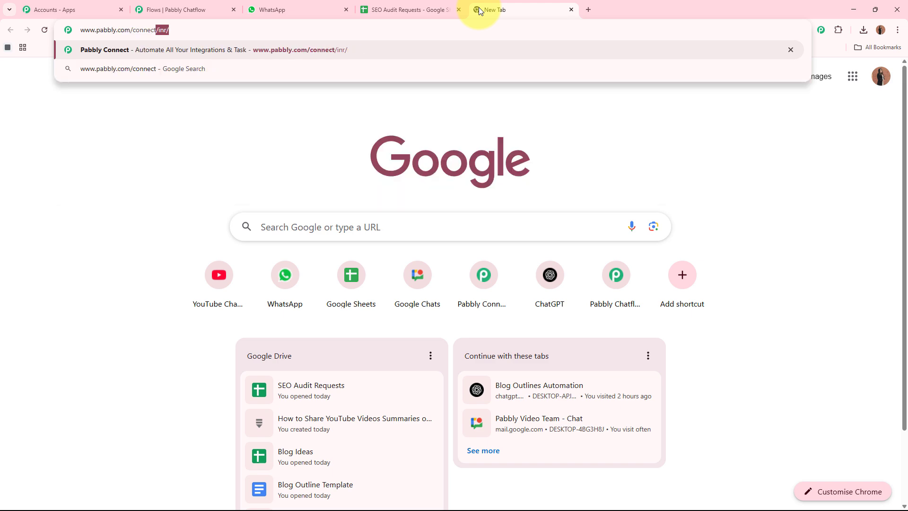
key(Return)
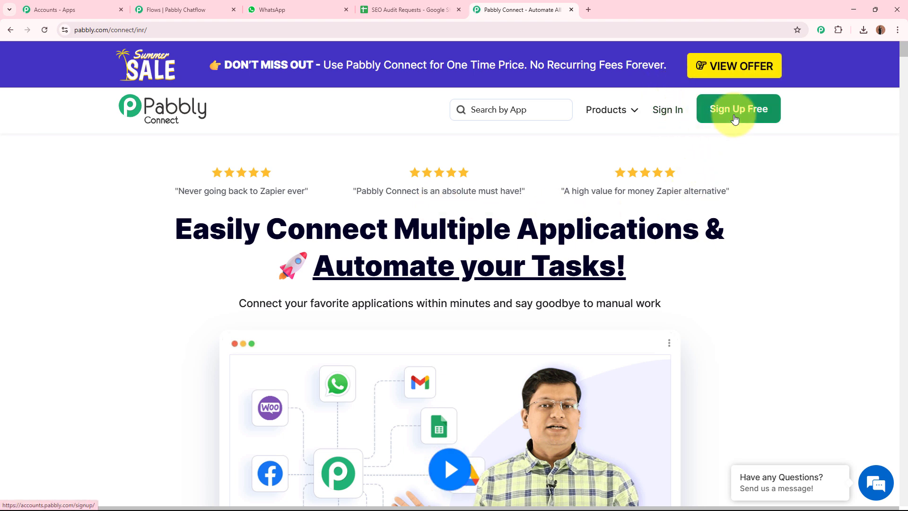
click(664, 113)
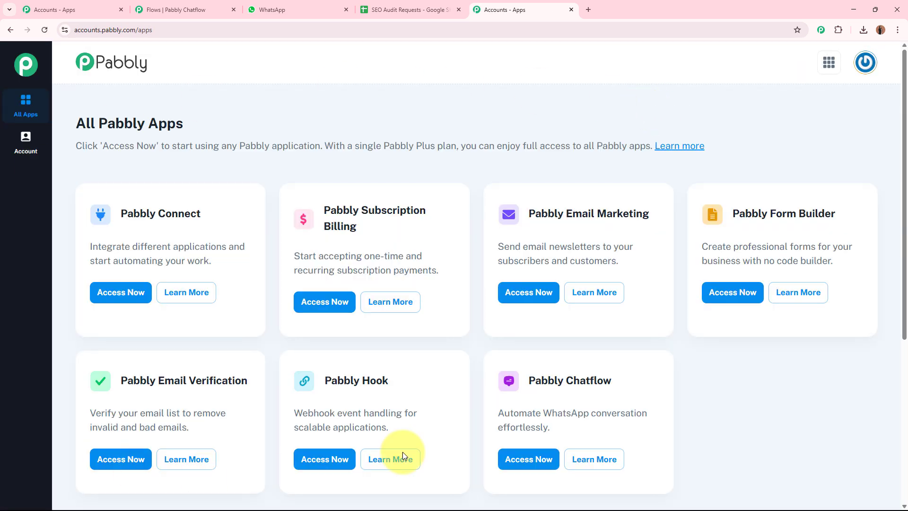
click(130, 301)
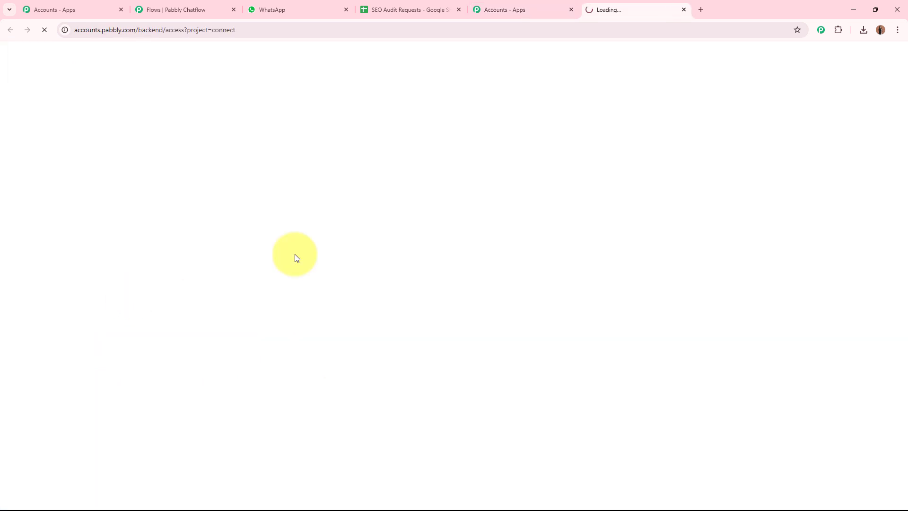
Step: Close the extra accounts tab and return to the Pabbly Connect dashboard
click(572, 10)
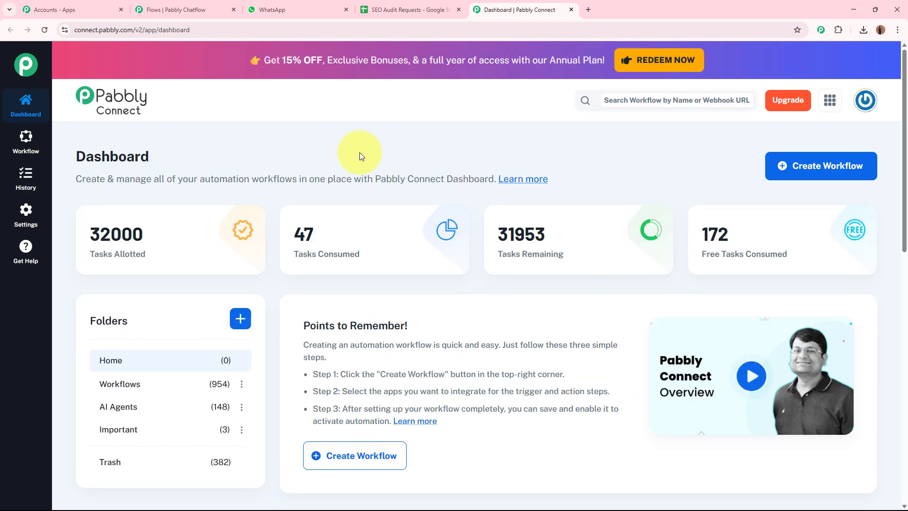
click(229, 12)
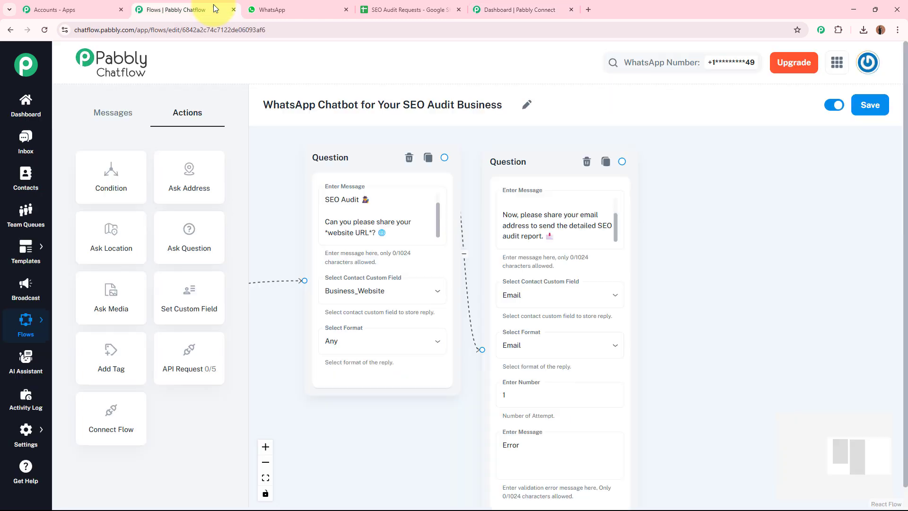
click(439, 4)
click(524, 6)
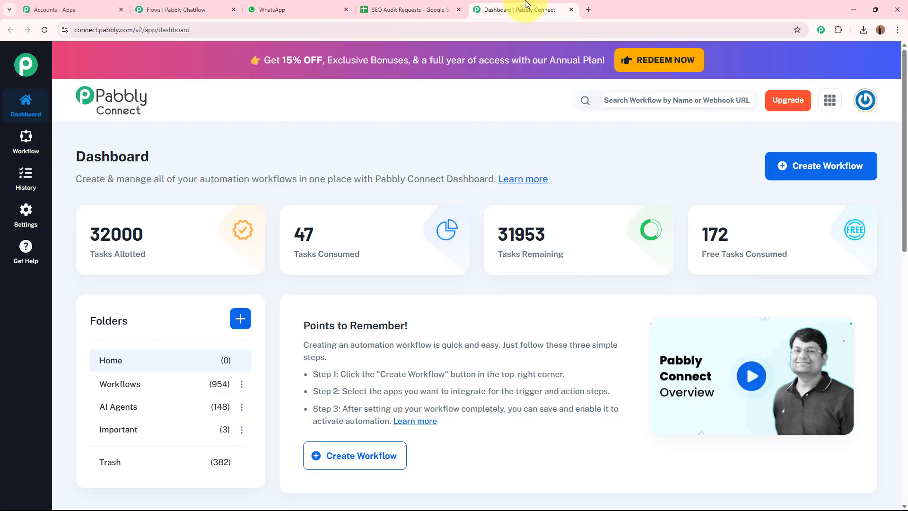
Step: Create the workflow 'Connect Pabbly Chatflow to Google Sheets' in the Workflows folder
click(840, 175)
drag(400, 249, 256, 257)
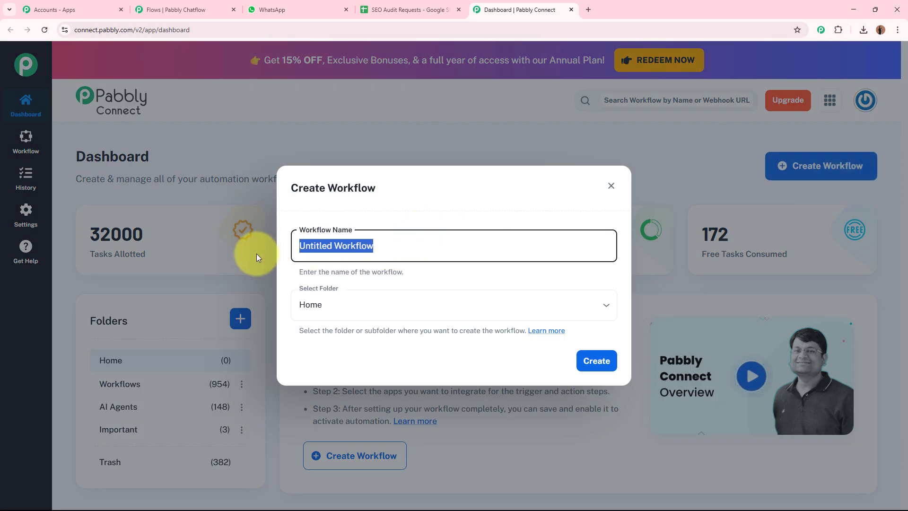
key(BackSpace)
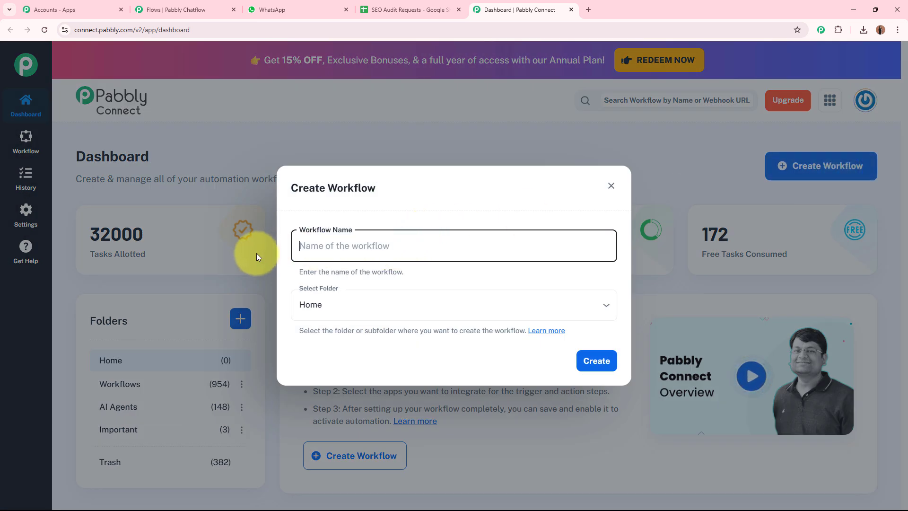
text(Connect Pabbly Chatflow to Google Sheets)
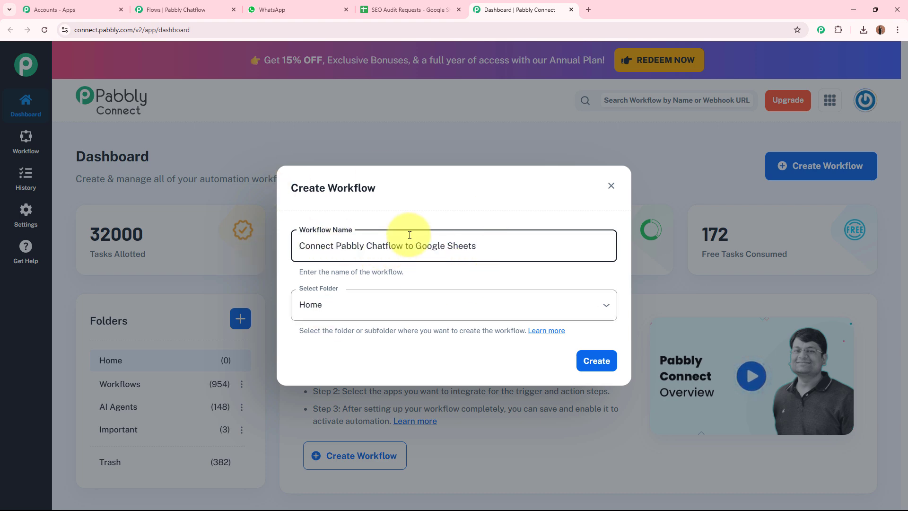
click(360, 304)
click(338, 355)
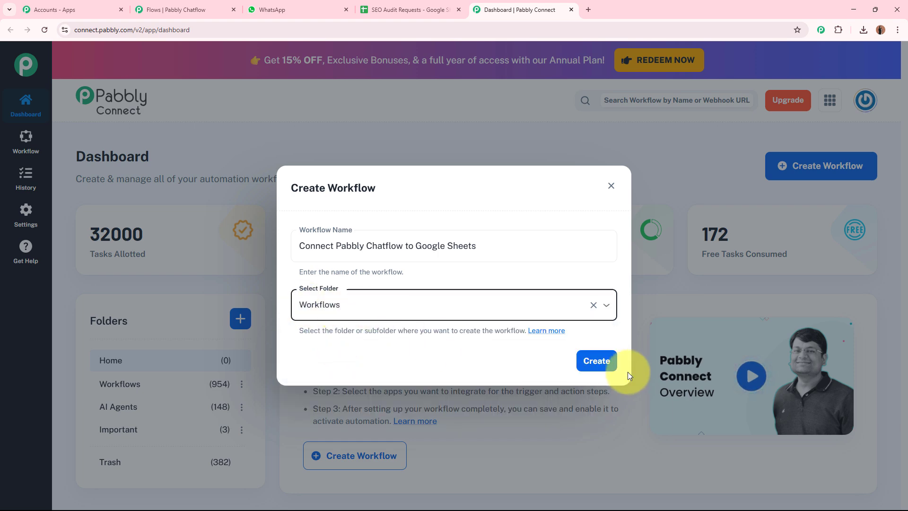
click(602, 367)
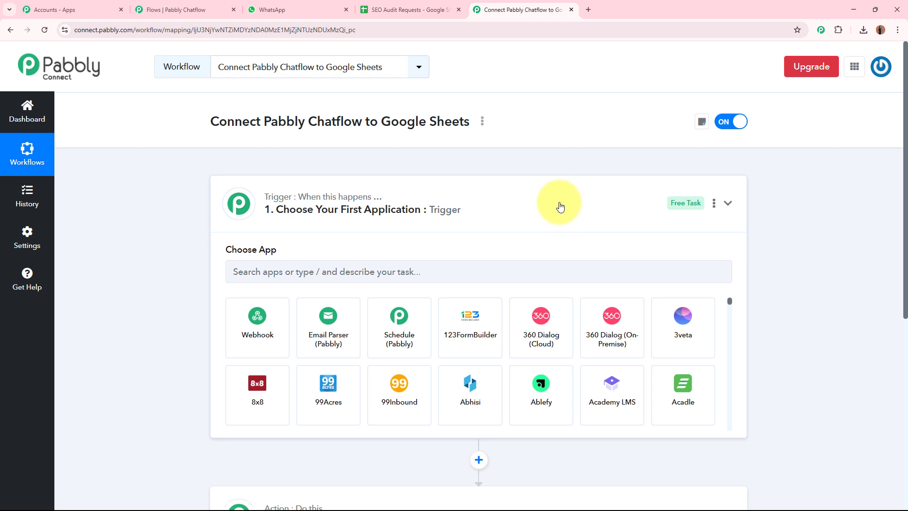
click(560, 207)
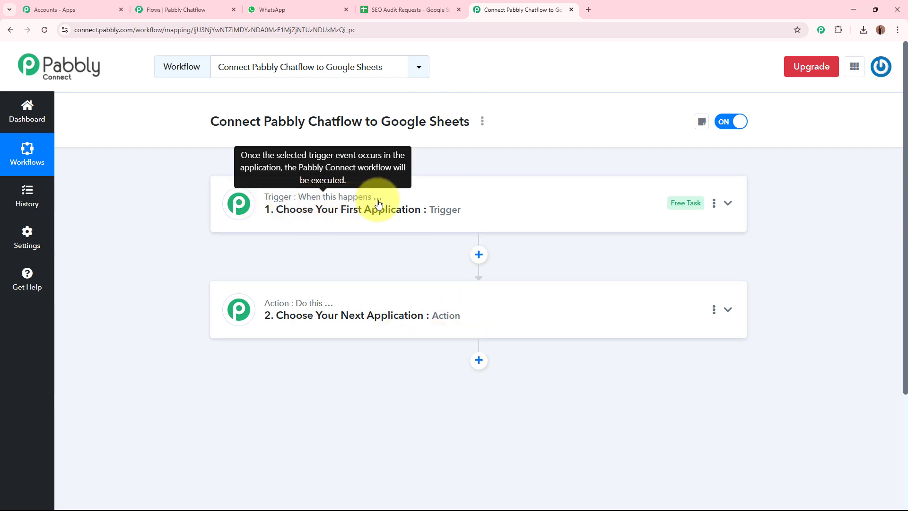
mouse_move(331, 311)
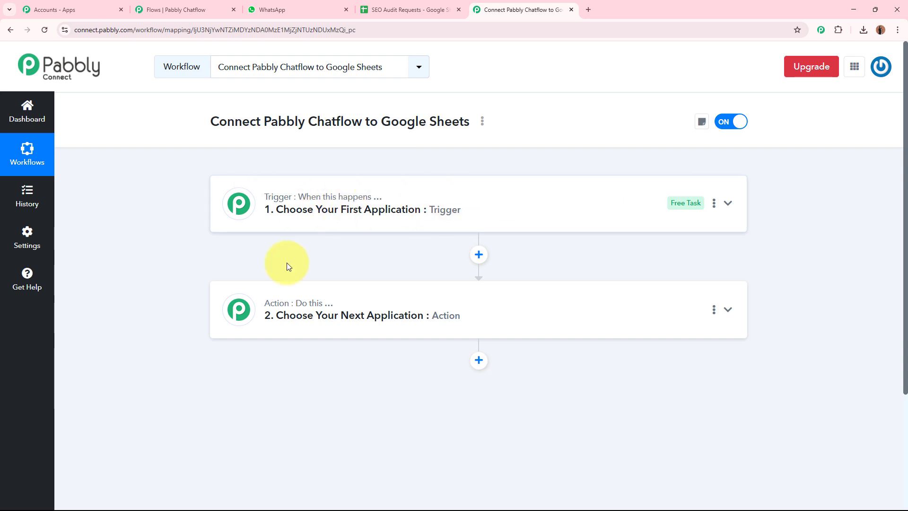
Step: Search 'Pabbly c' and choose Pabbly Chatflow as the trigger app in Pabbly Connect
click(547, 193)
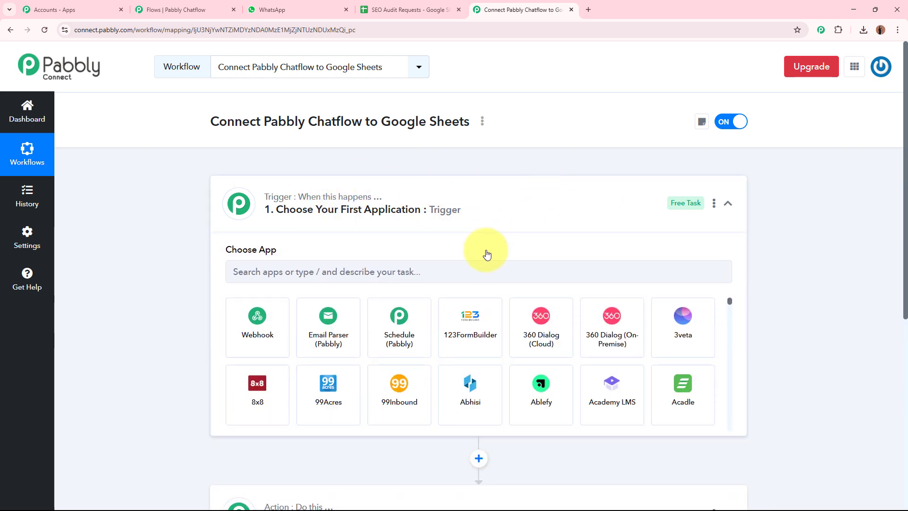
text(G)
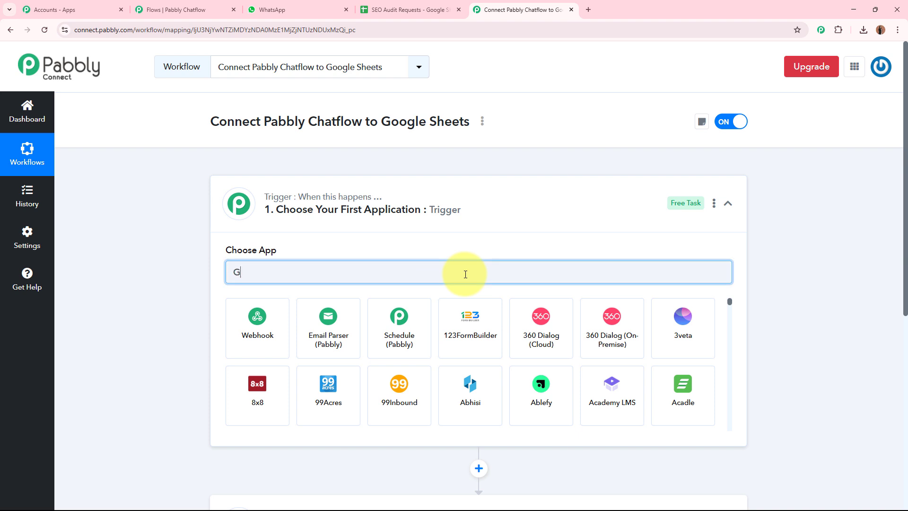
key(BackSpace)
text(Pabbl)
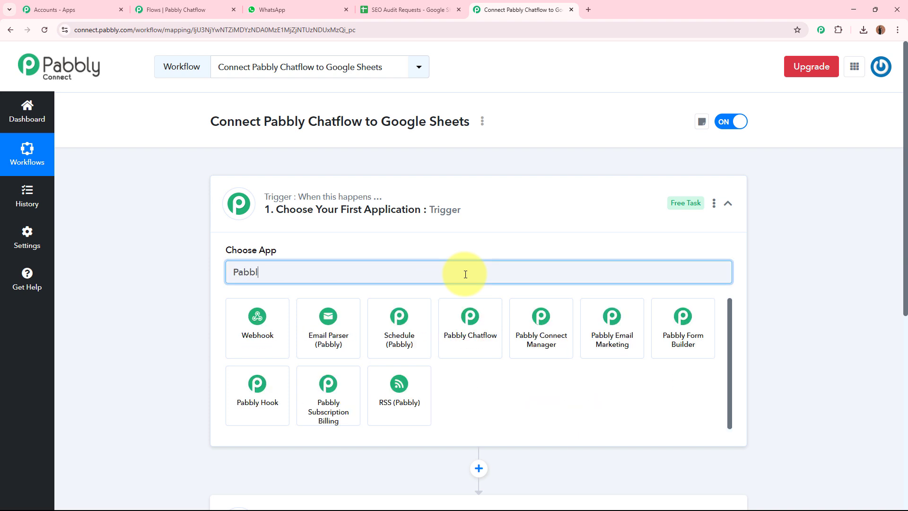
text(y c)
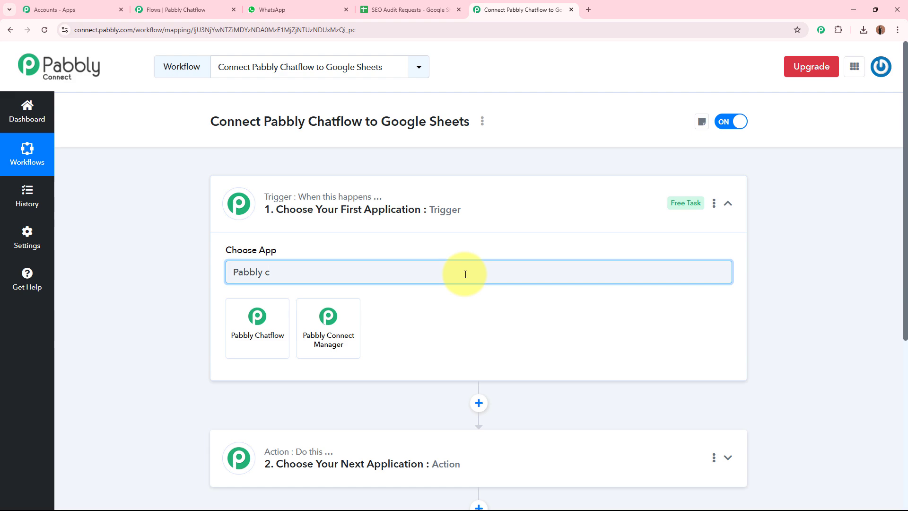
click(260, 322)
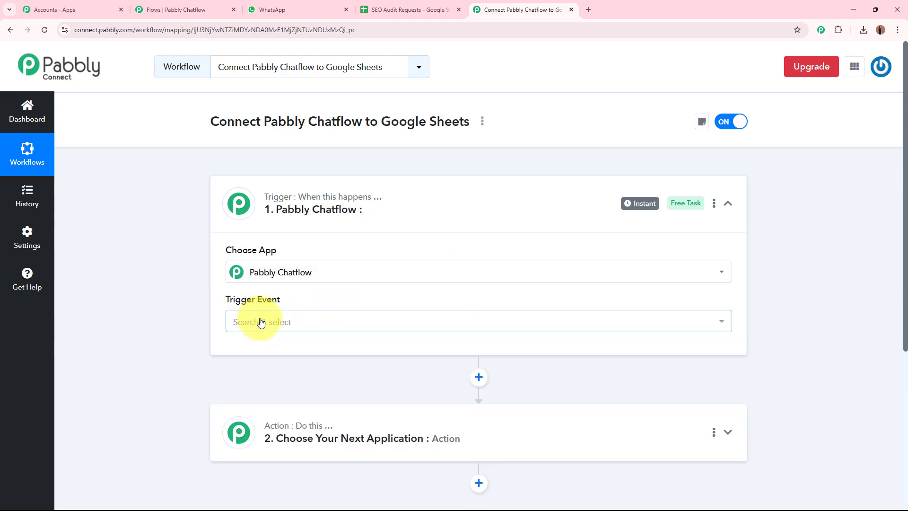
Step: Set the Pabbly Chatflow trigger event to New Message Received
click(180, 10)
click(400, 9)
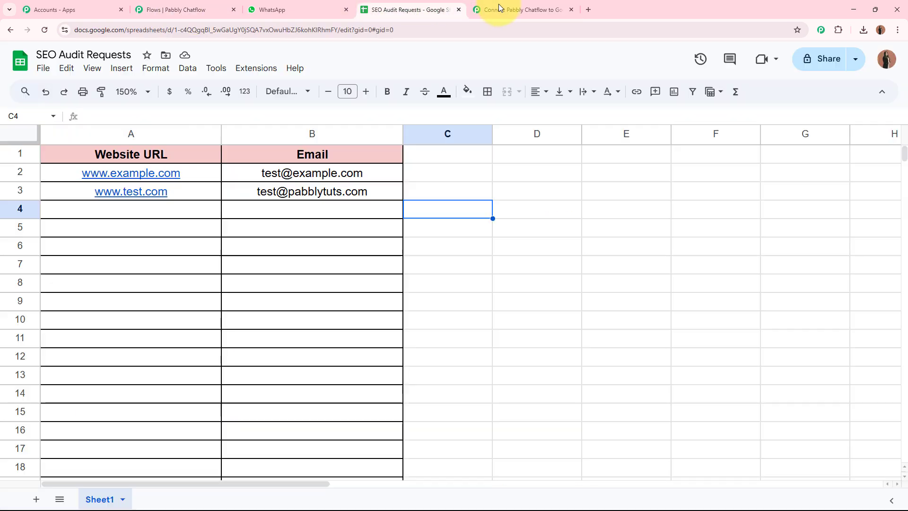
click(487, 10)
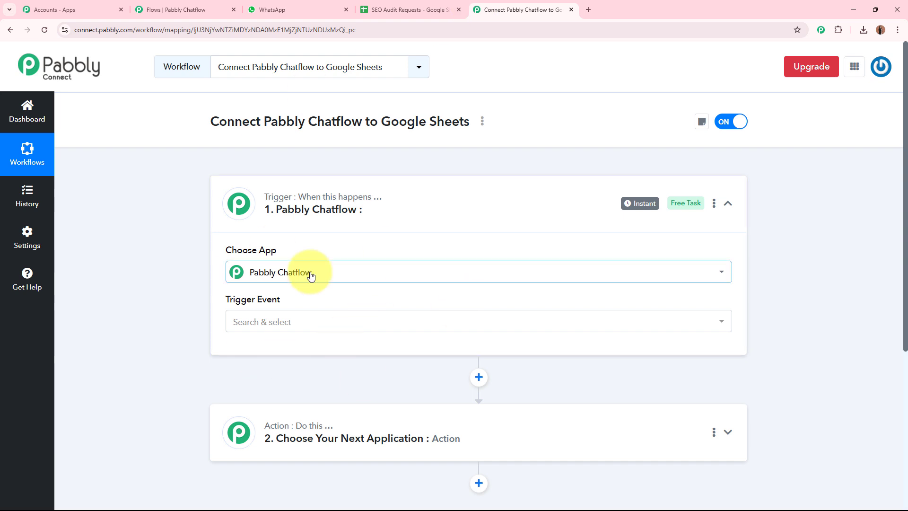
click(189, 10)
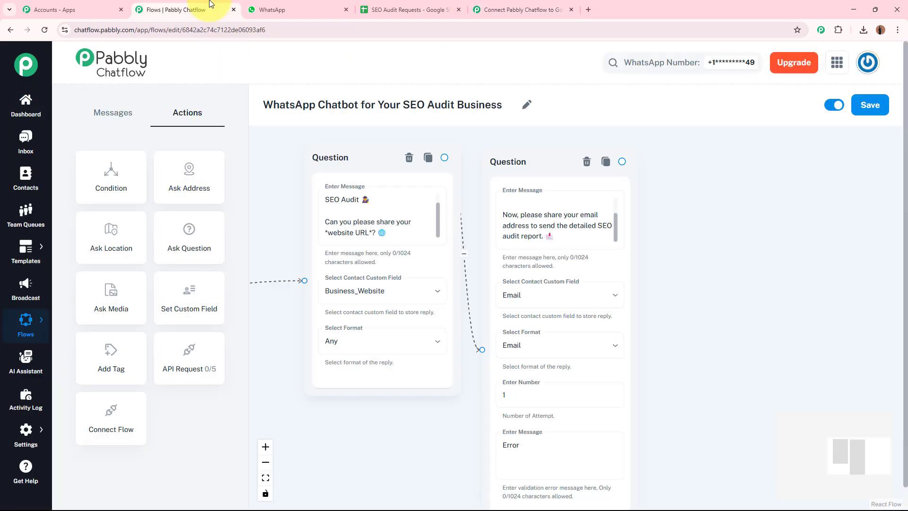
click(570, 208)
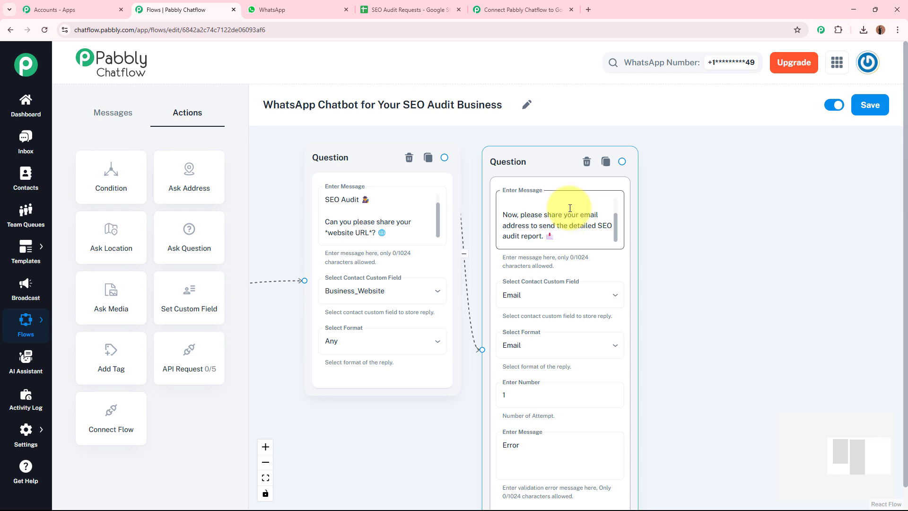
click(520, 10)
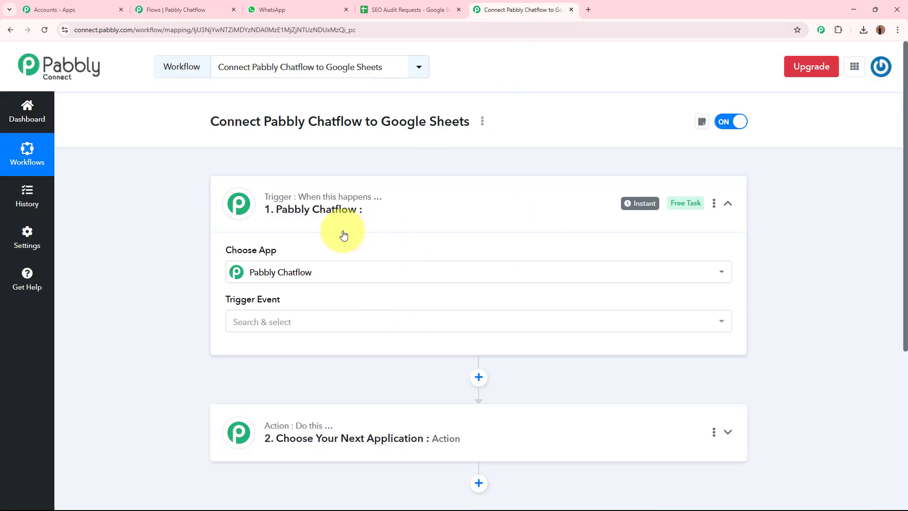
click(307, 323)
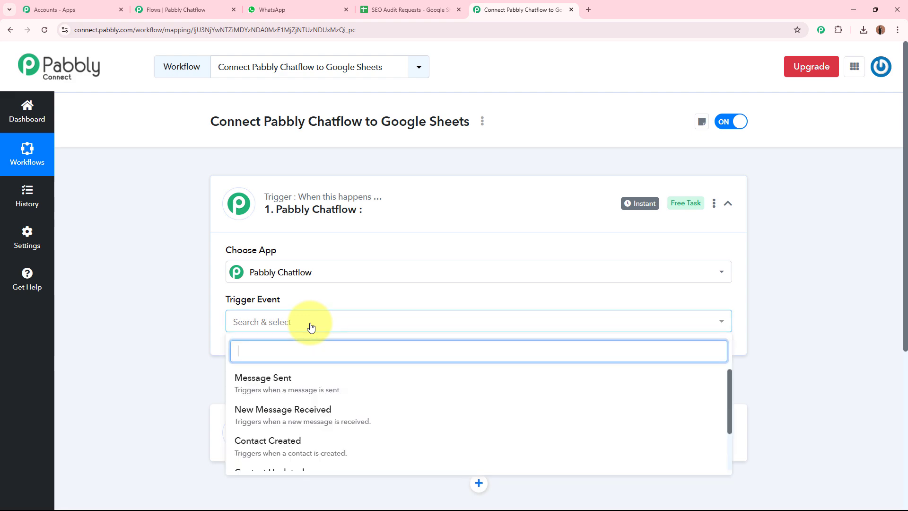
click(265, 421)
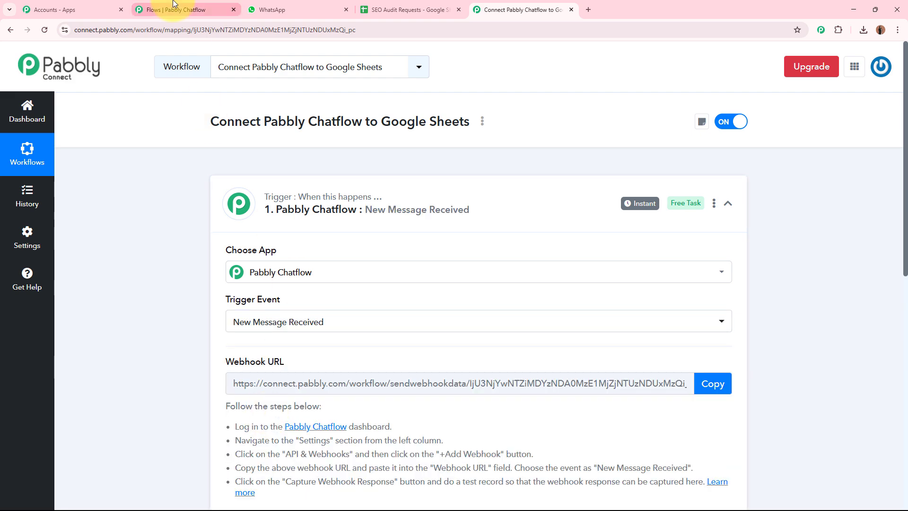
Step: Review the generated Webhook URL in the trigger settings, then go back to the chatbot flow editor
click(173, 9)
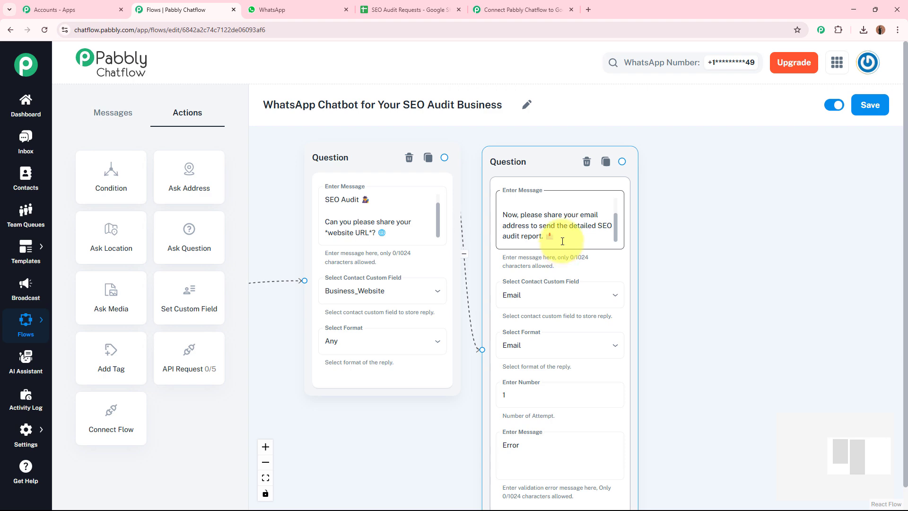
click(520, 10)
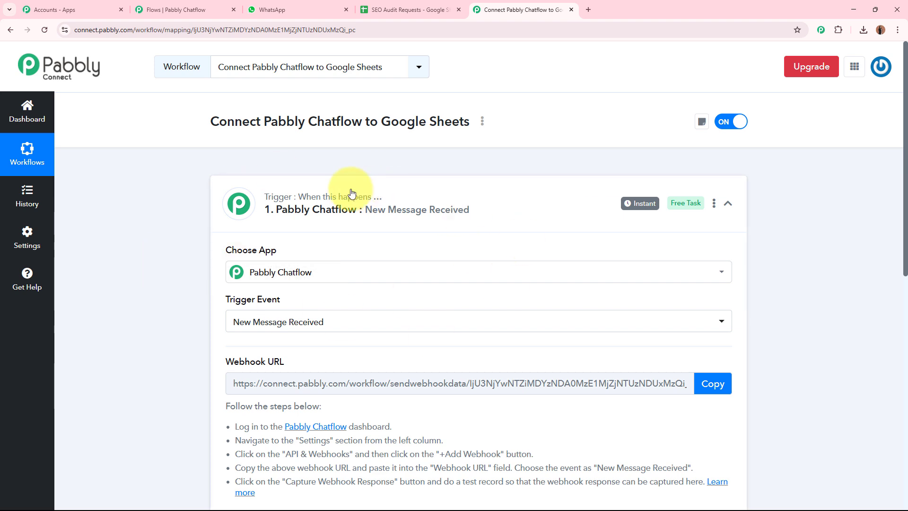
scroll(471, 186, down, 2)
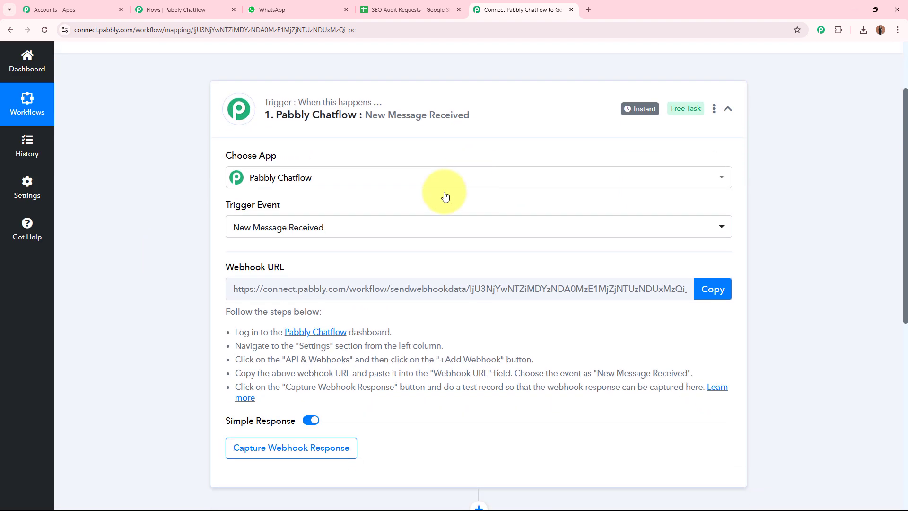
drag(231, 267, 299, 266)
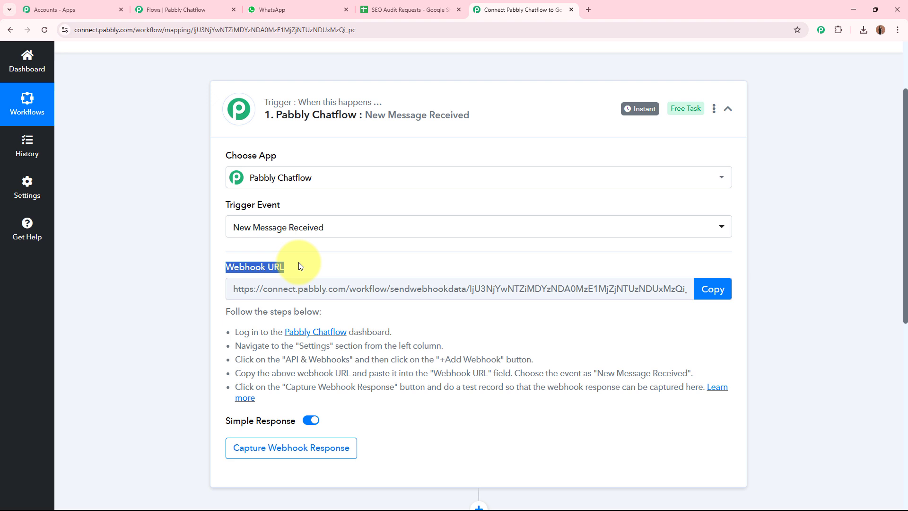
click(160, 308)
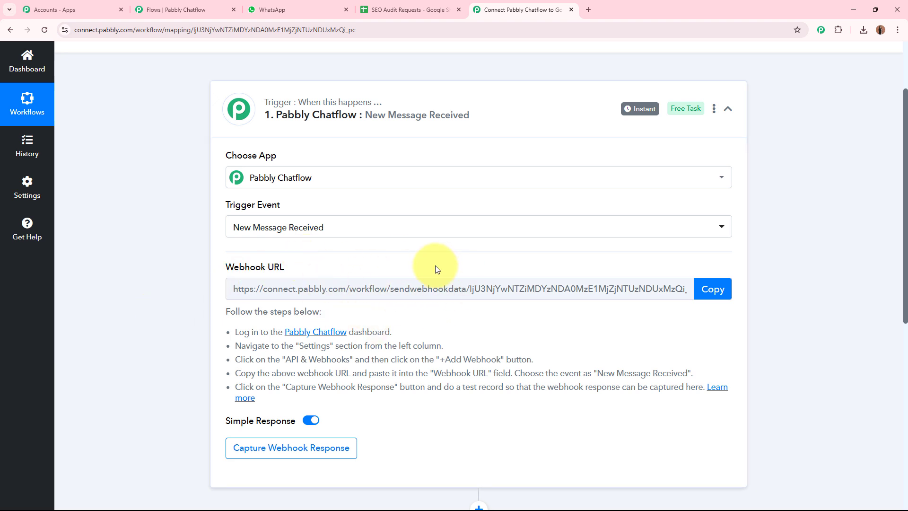
click(213, 9)
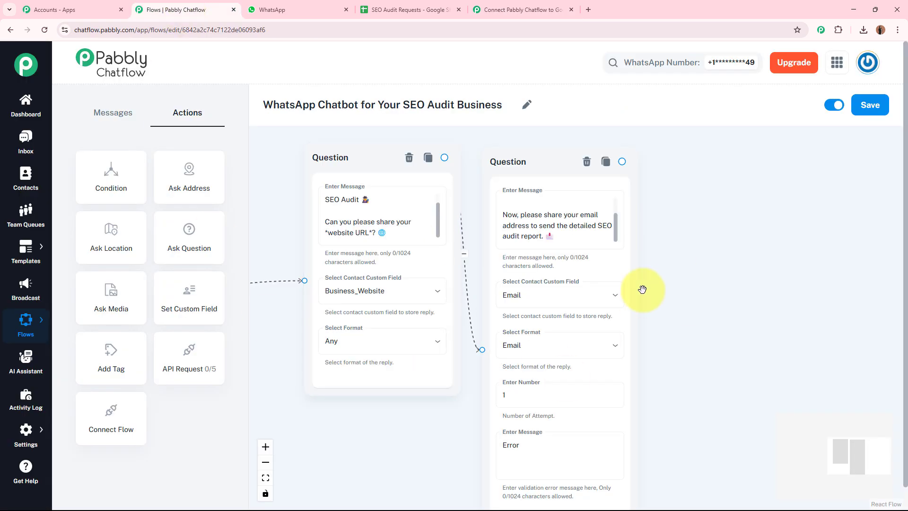
Step: Add an API Request node above the flow and link the email Question node into it
drag(724, 308, 644, 303)
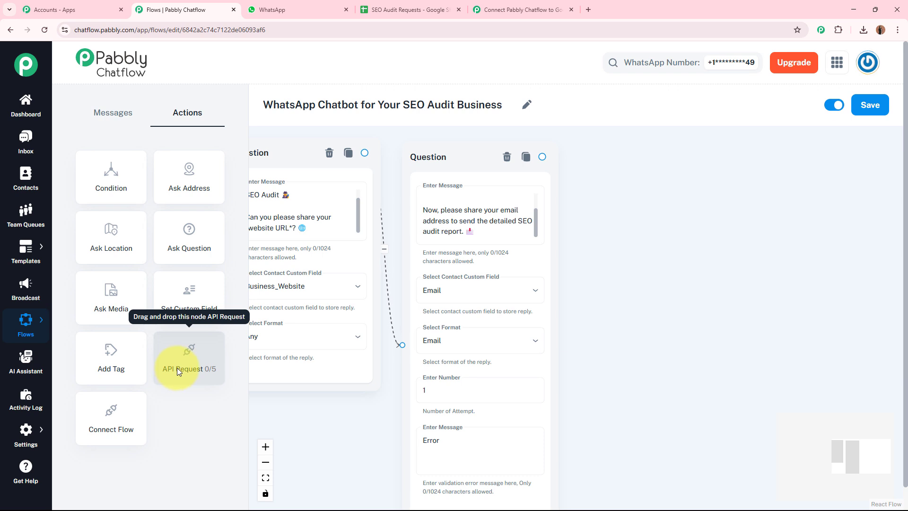
drag(176, 359, 681, 268)
drag(647, 232, 618, 169)
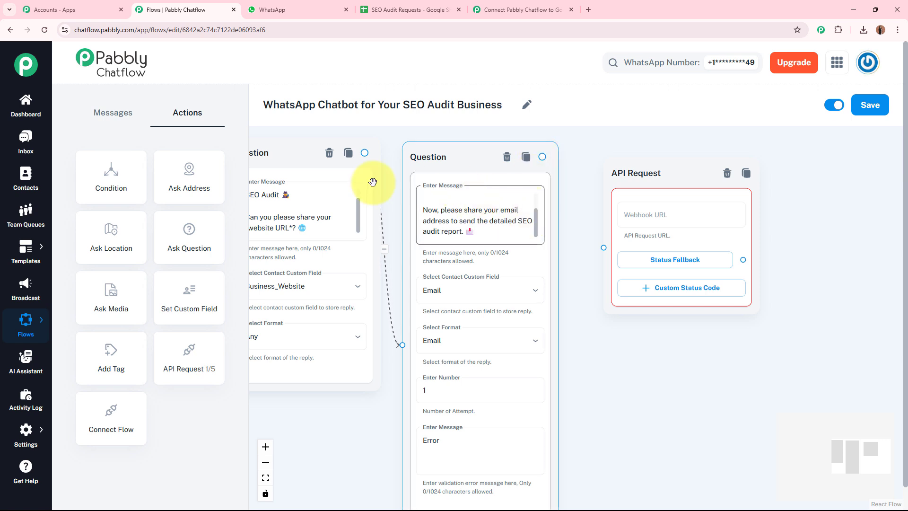
drag(542, 157, 605, 246)
drag(825, 227, 676, 236)
scroll(674, 220, up, 2)
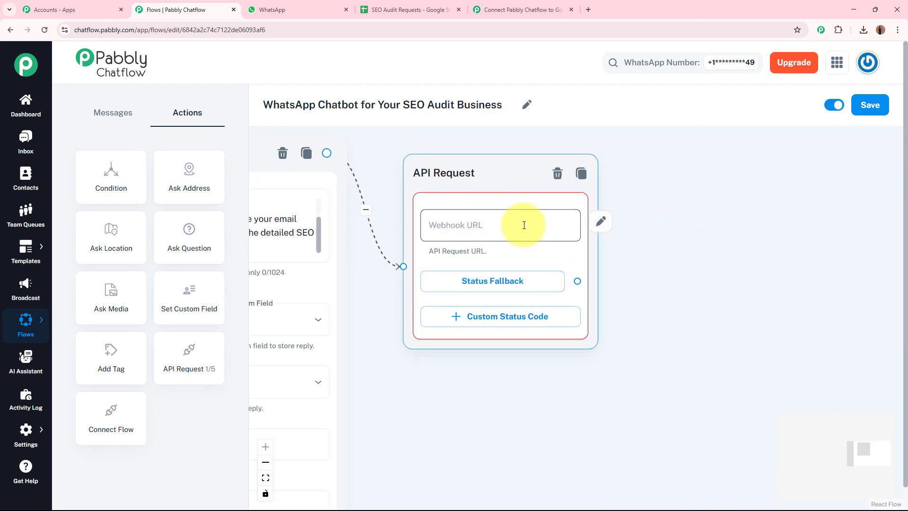
click(529, 9)
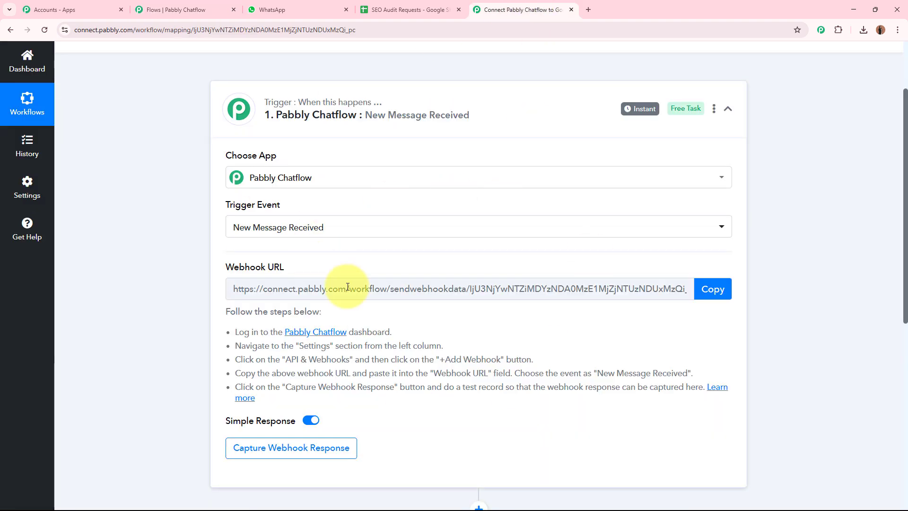
click(165, 10)
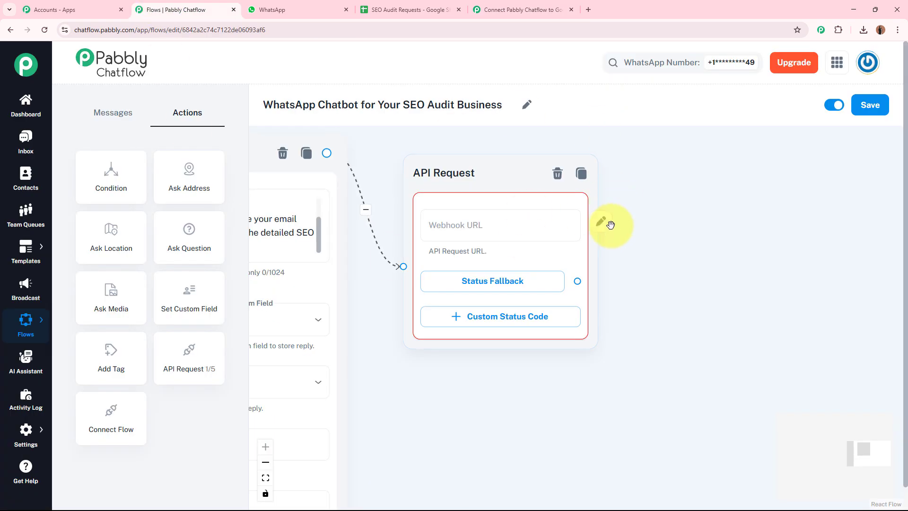
Step: Set the API Request method to POST
click(601, 222)
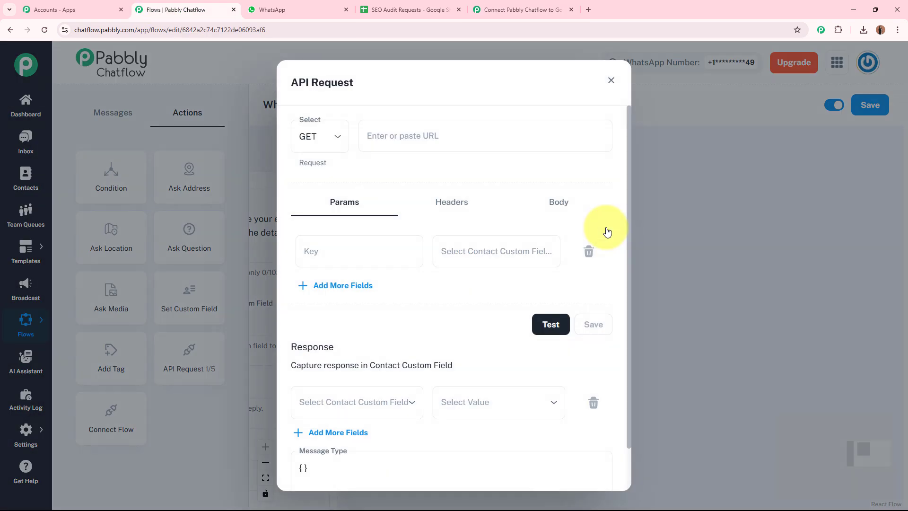
click(306, 142)
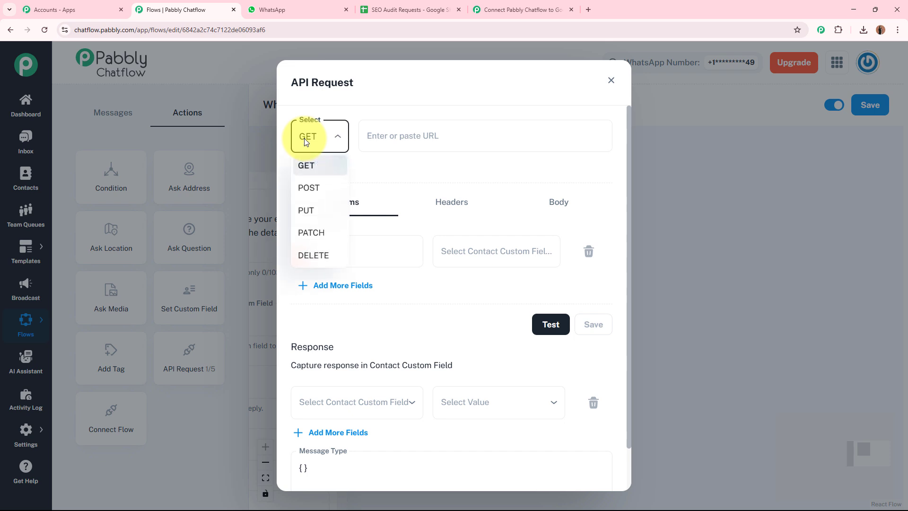
click(310, 189)
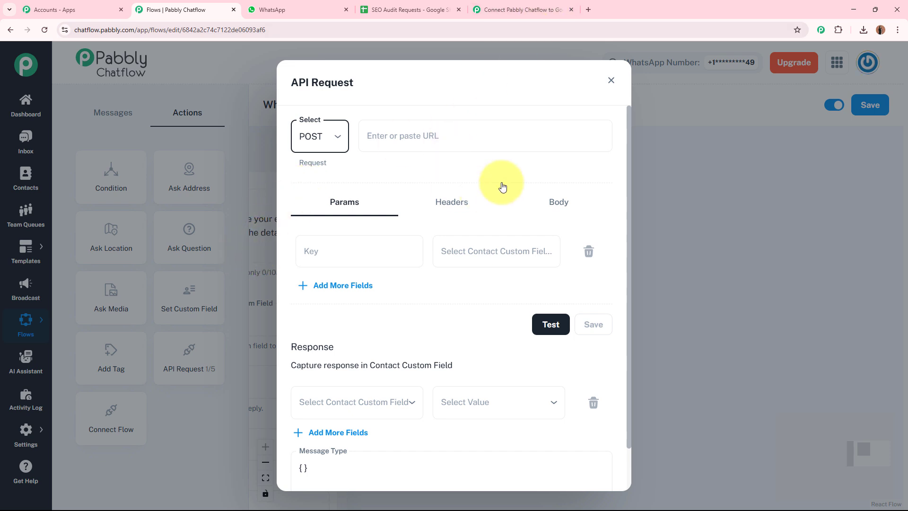
click(347, 130)
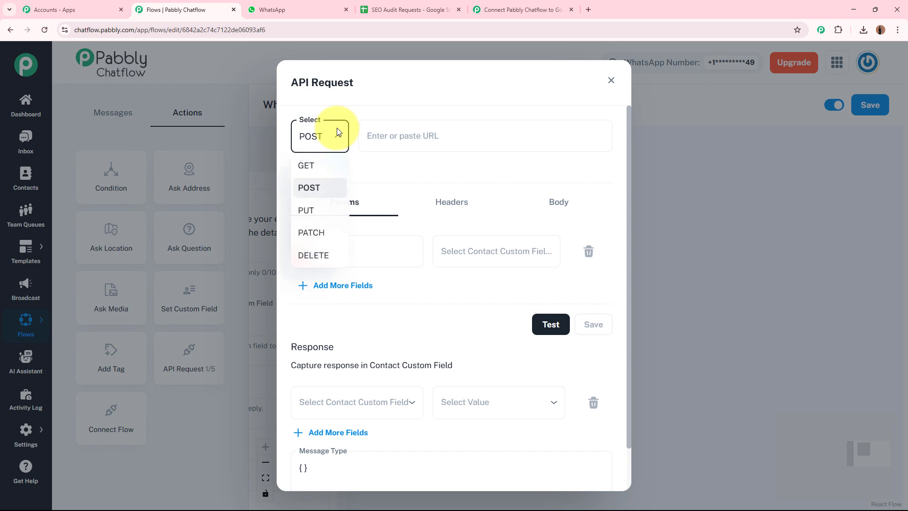
click(403, 163)
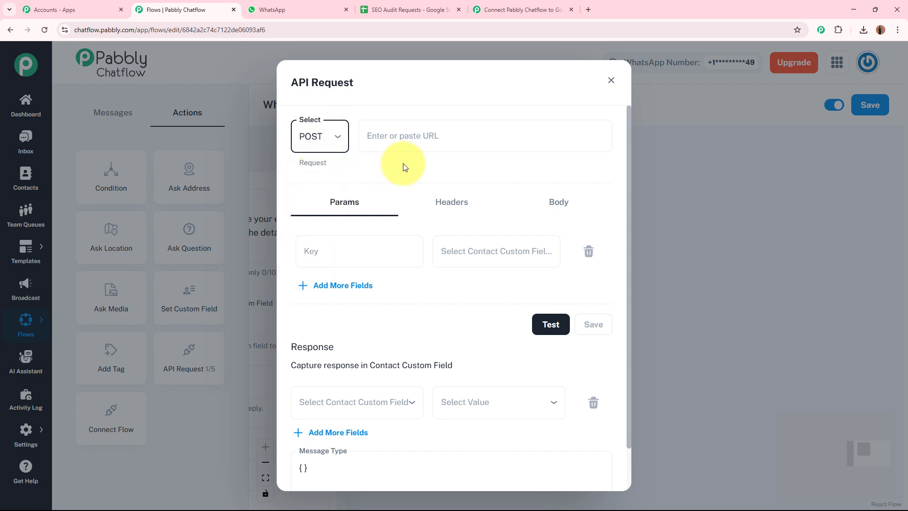
Step: Paste the copied Pabbly Connect webhook URL as the request URL
click(513, 10)
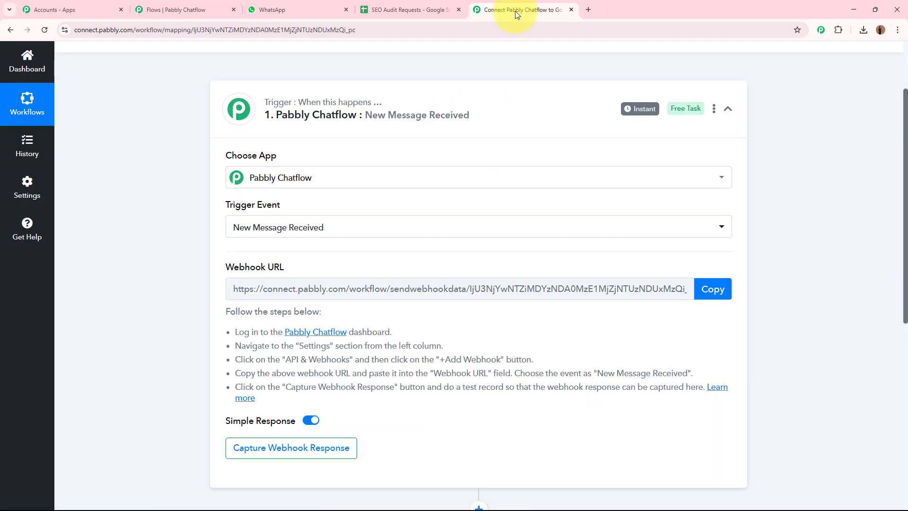
click(707, 289)
scroll(808, 275, up, 2)
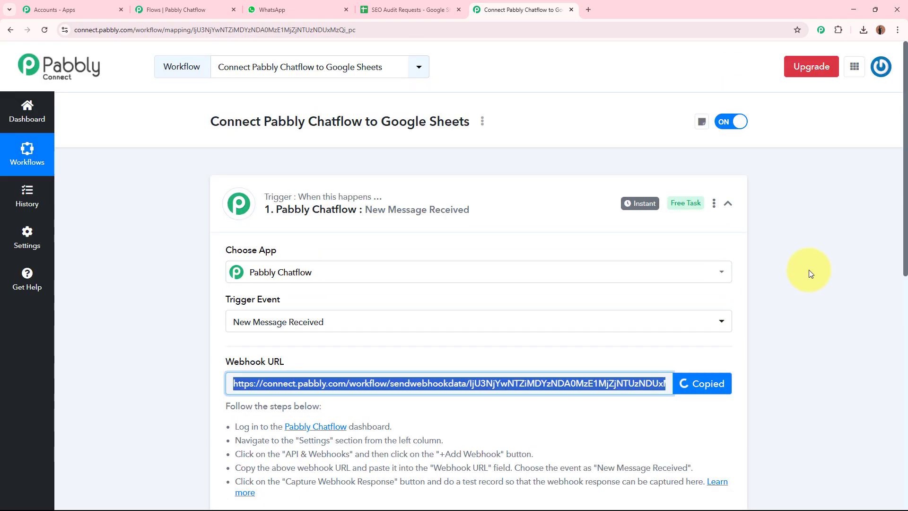
click(181, 10)
click(434, 140)
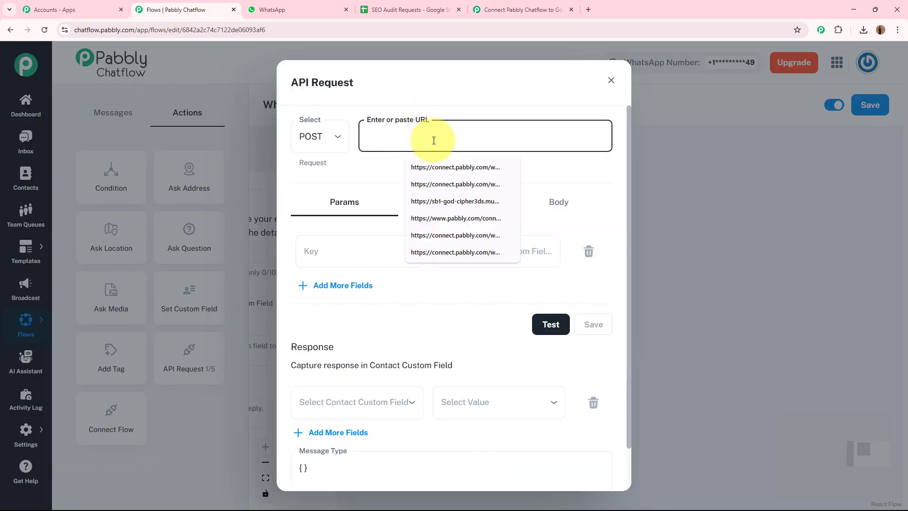
key(ctrl+v)
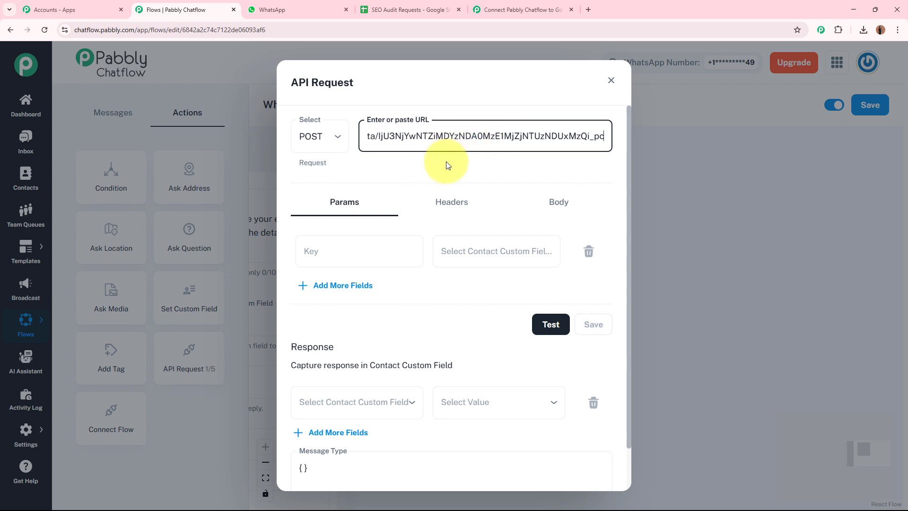
click(448, 165)
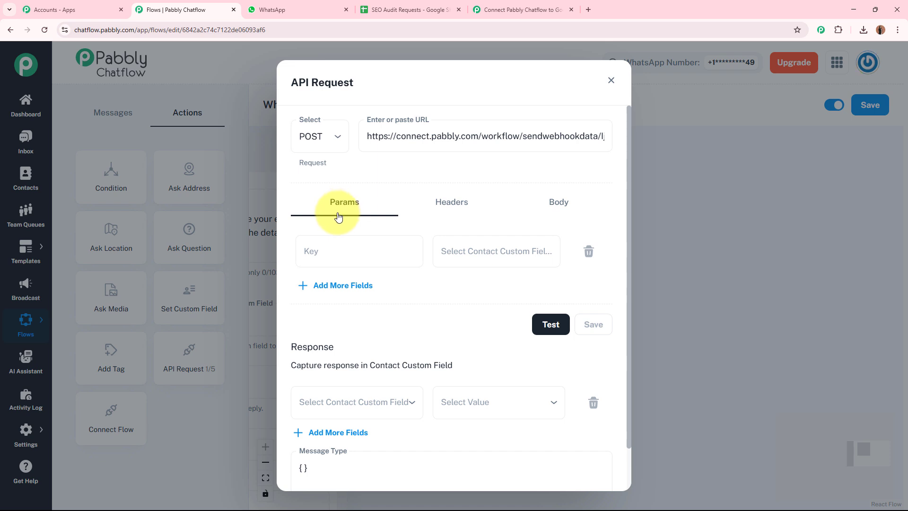
Step: Add parameters Email = $Email and Website URL = $Business_Website
click(486, 254)
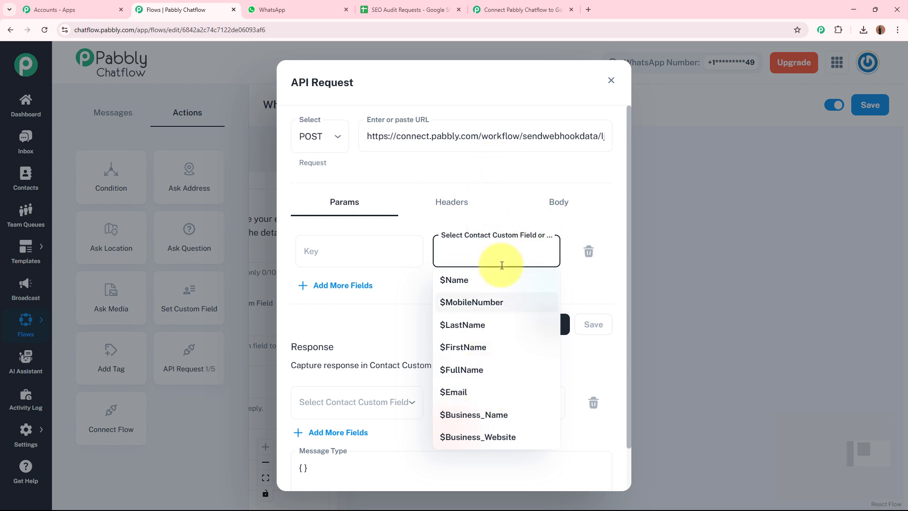
click(502, 392)
click(372, 247)
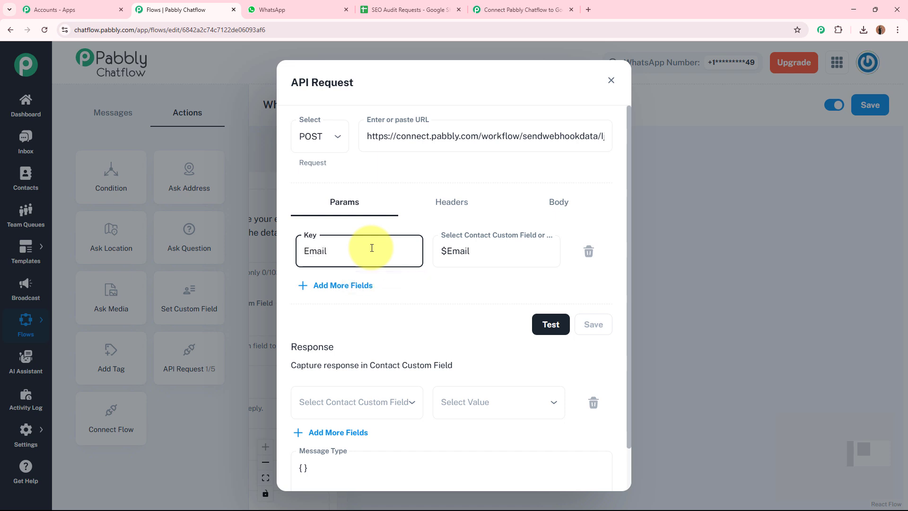
click(345, 286)
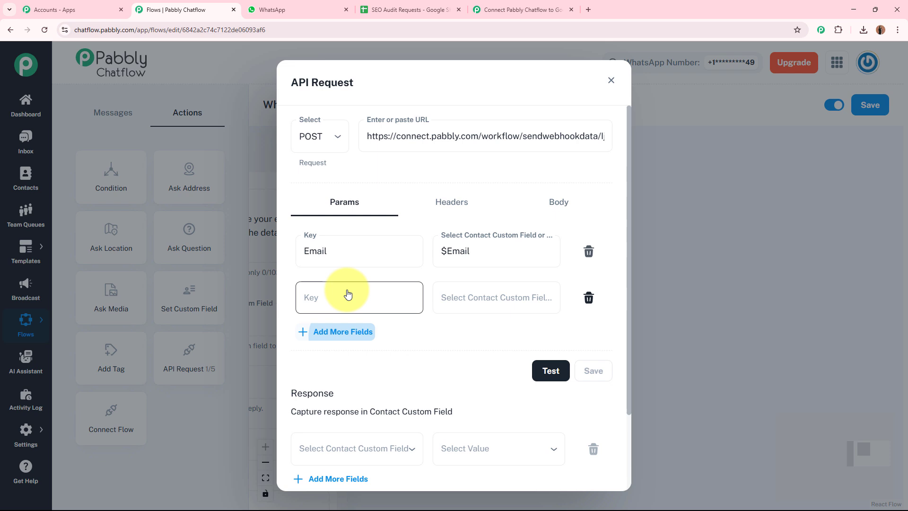
click(483, 302)
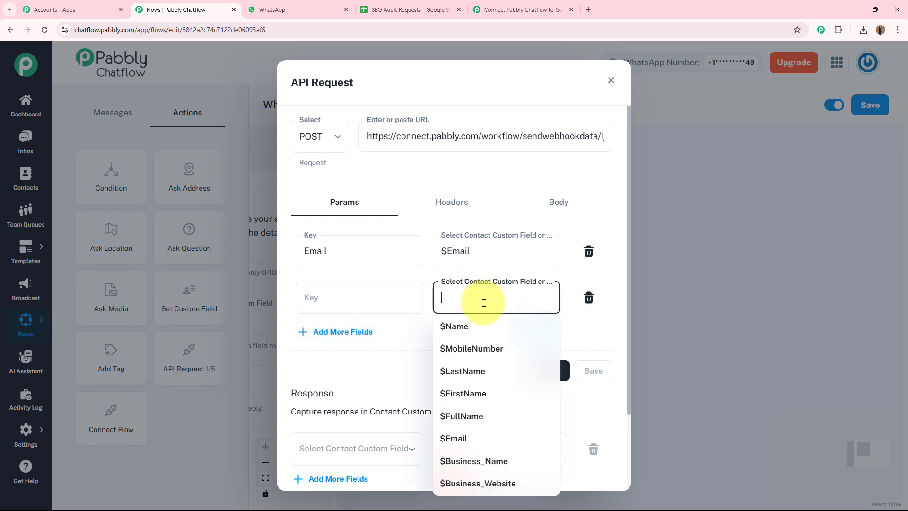
click(493, 483)
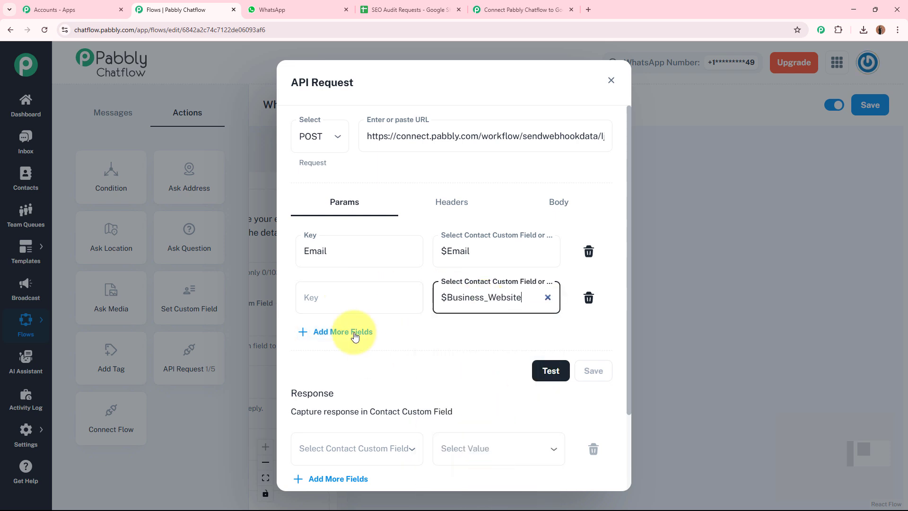
click(365, 301)
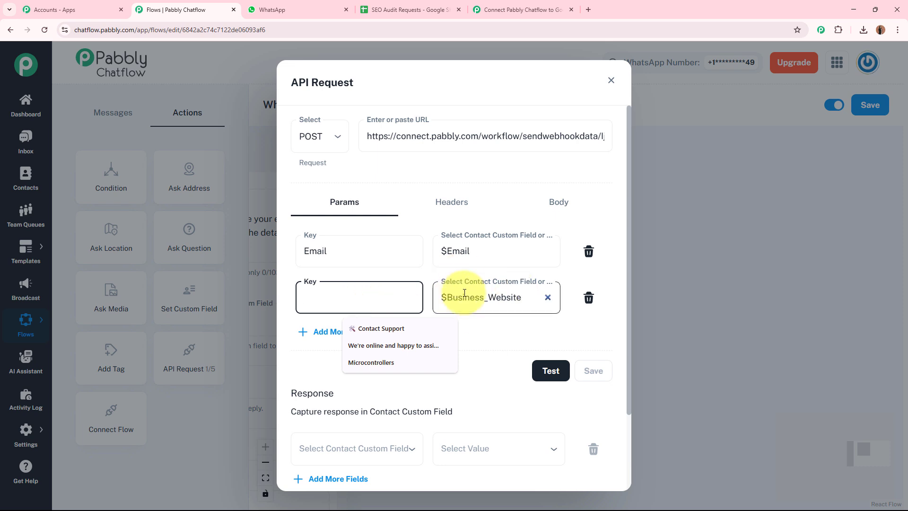
text(W)
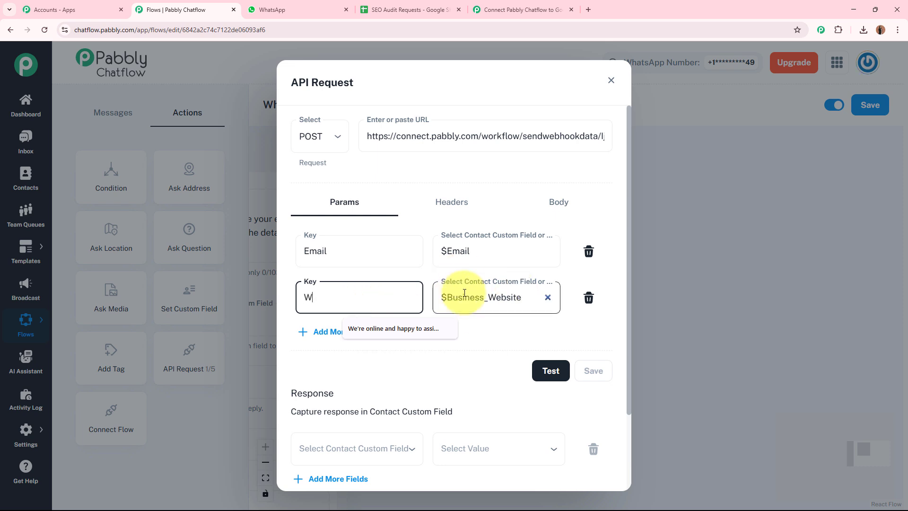
text(ebsite URL)
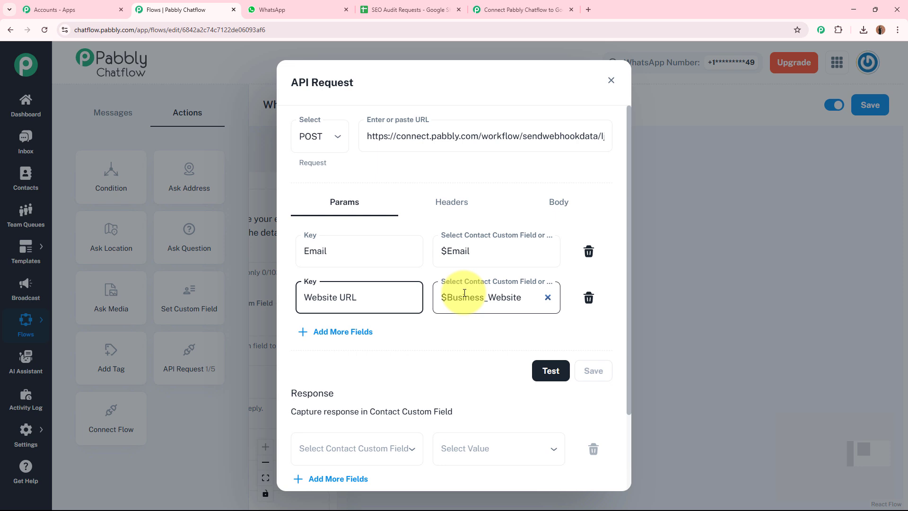
click(465, 345)
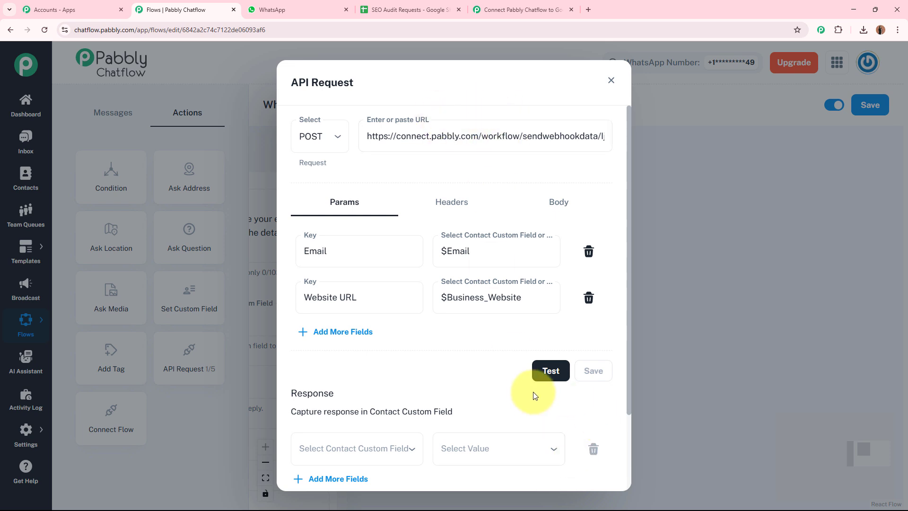
Step: Send a test request and confirm Pabbly Connect captured Website URL $Business_Website and Email $Email
click(548, 368)
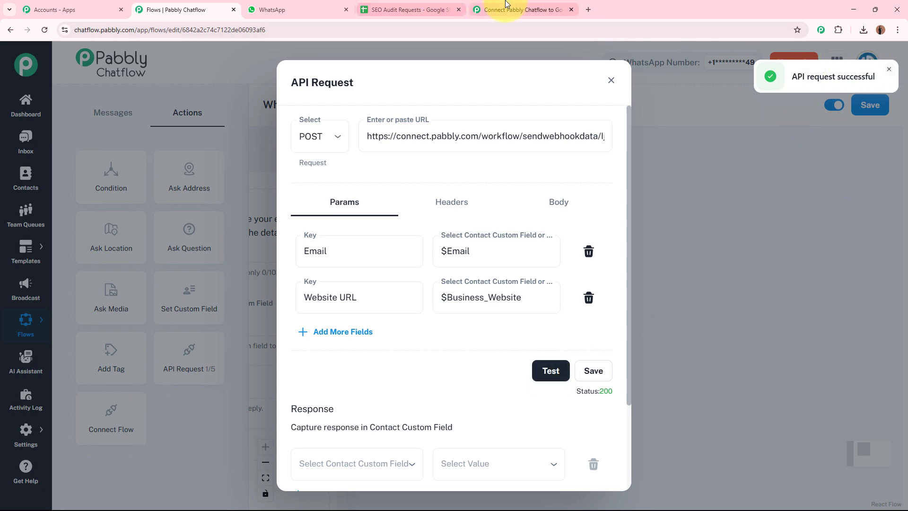
click(489, 10)
scroll(241, 279, down, 3)
scroll(241, 275, down, 1)
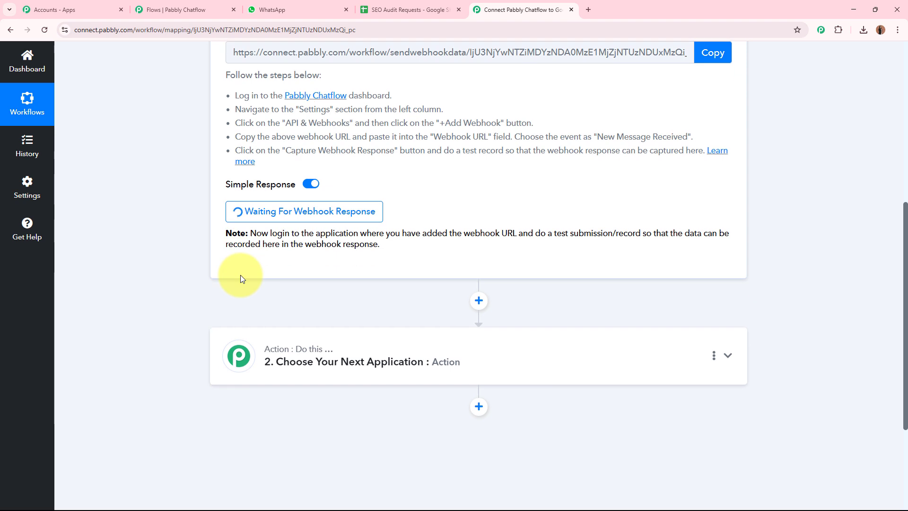
scroll(240, 275, down, 3)
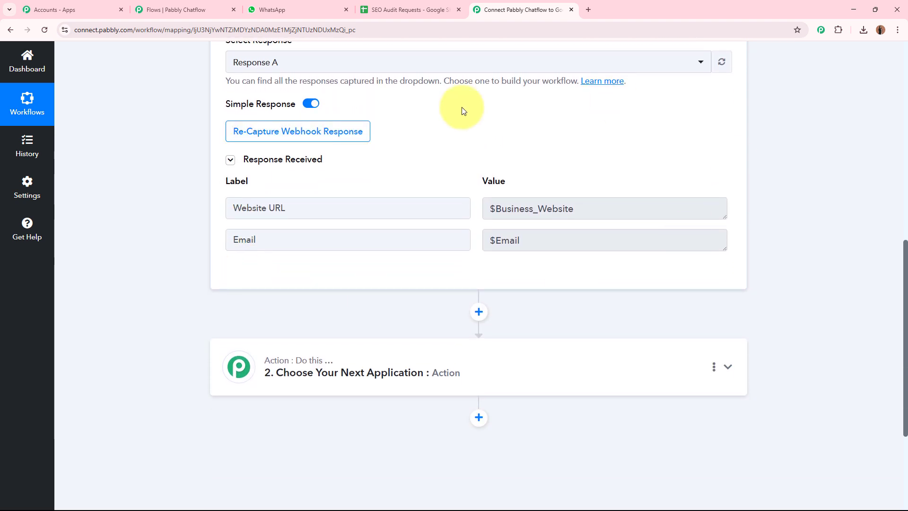
scroll(320, 118, down, 2)
drag(297, 105, 203, 106)
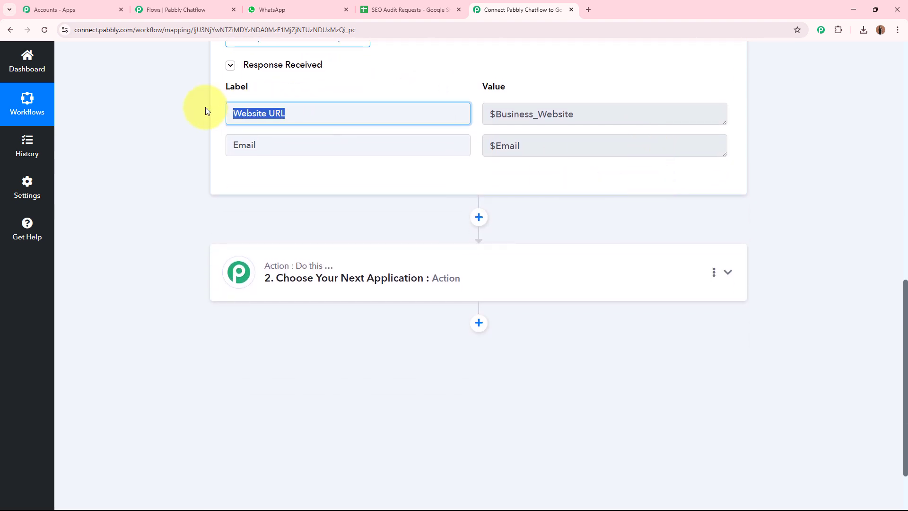
drag(574, 114, 500, 114)
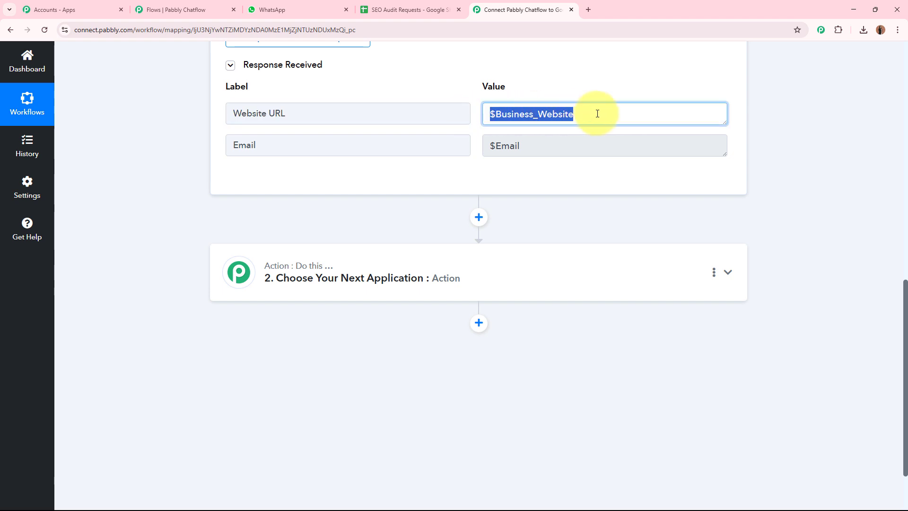
click(190, 9)
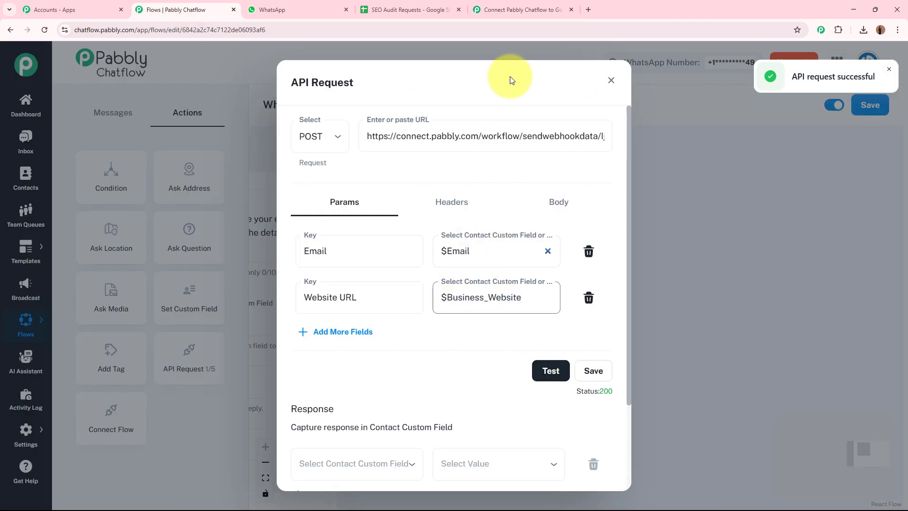
click(525, 9)
drag(527, 146, 475, 150)
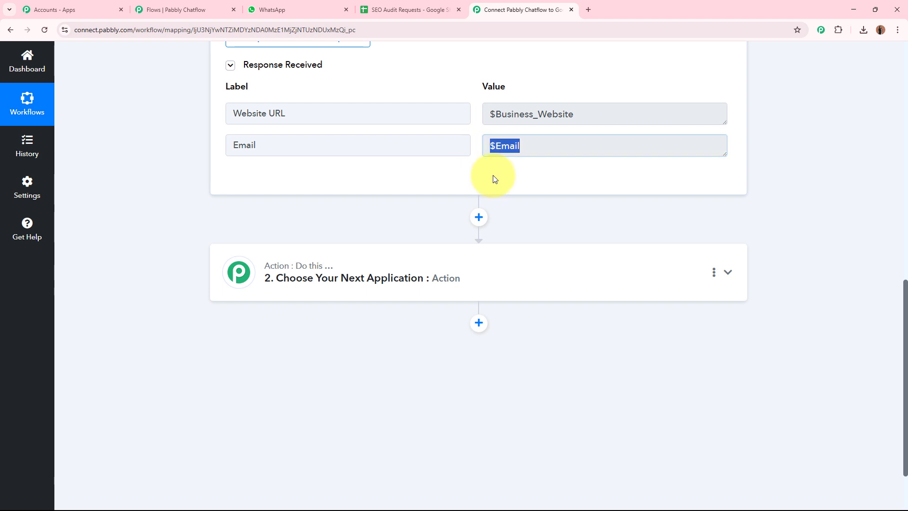
click(189, 9)
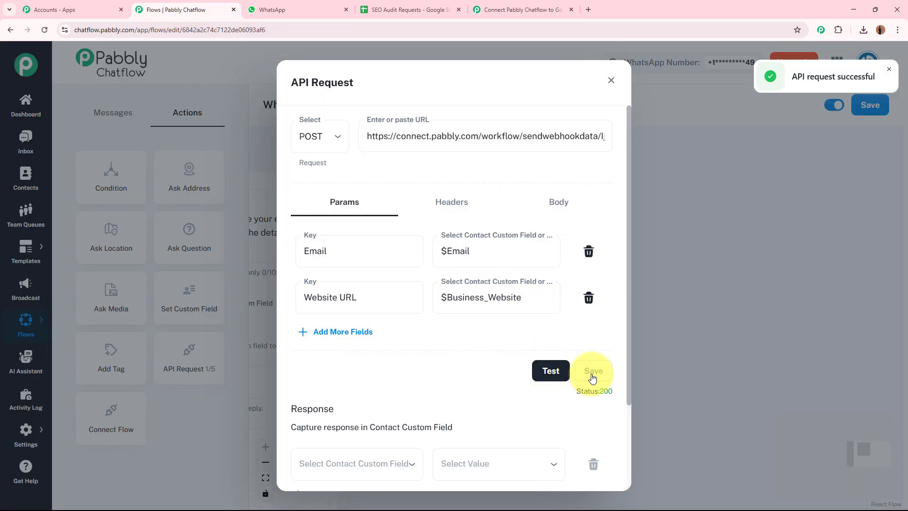
Step: Close the API Request settings, recentre the flow, and scroll to the top of the Pabbly Connect workflow
click(611, 80)
drag(637, 408, 741, 384)
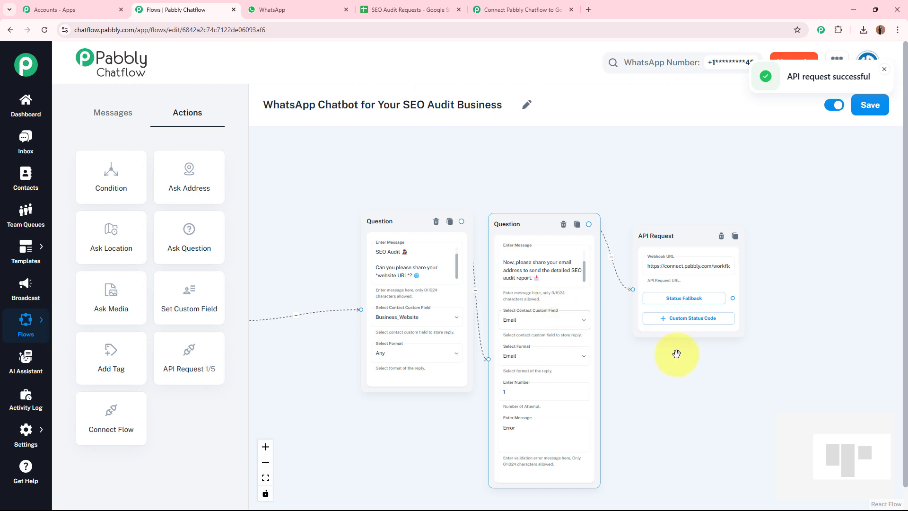
drag(677, 354, 520, 359)
scroll(520, 359, up, 2)
scroll(520, 359, up, 1)
click(505, 199)
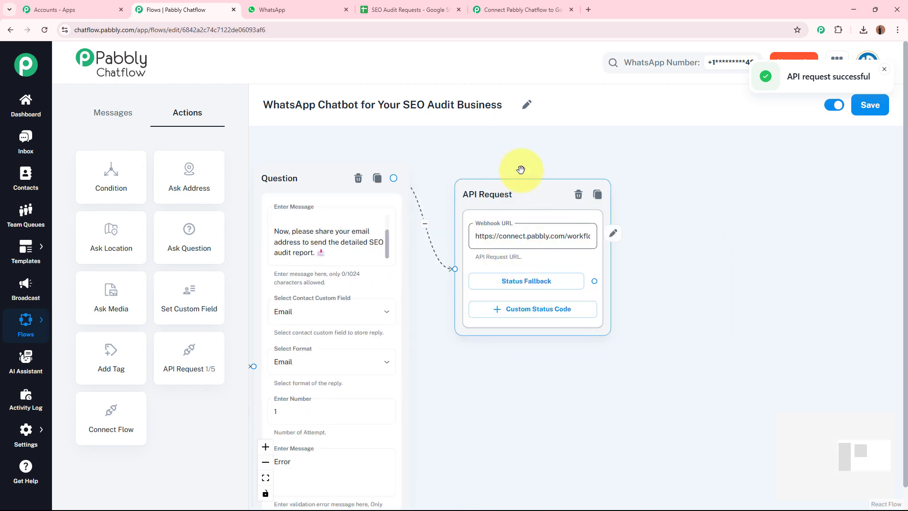
click(507, 10)
scroll(668, 219, up, 2)
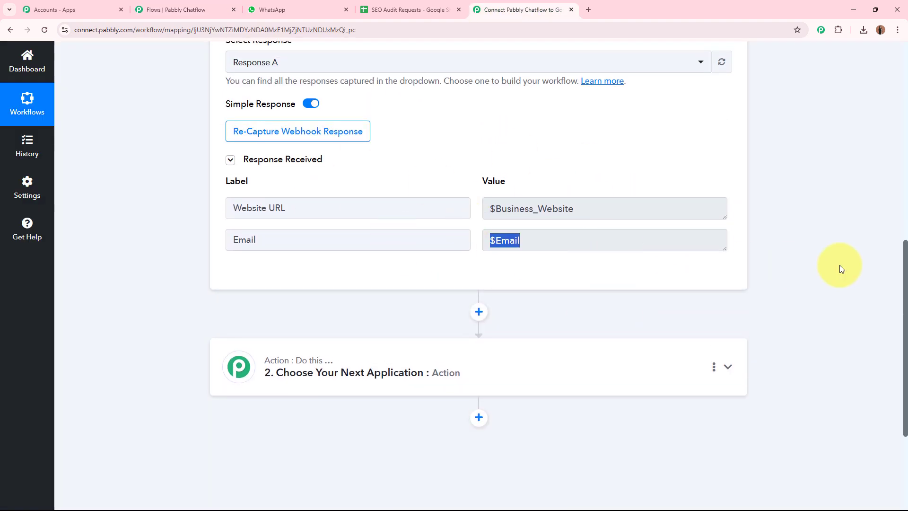
scroll(204, 303, up, 10)
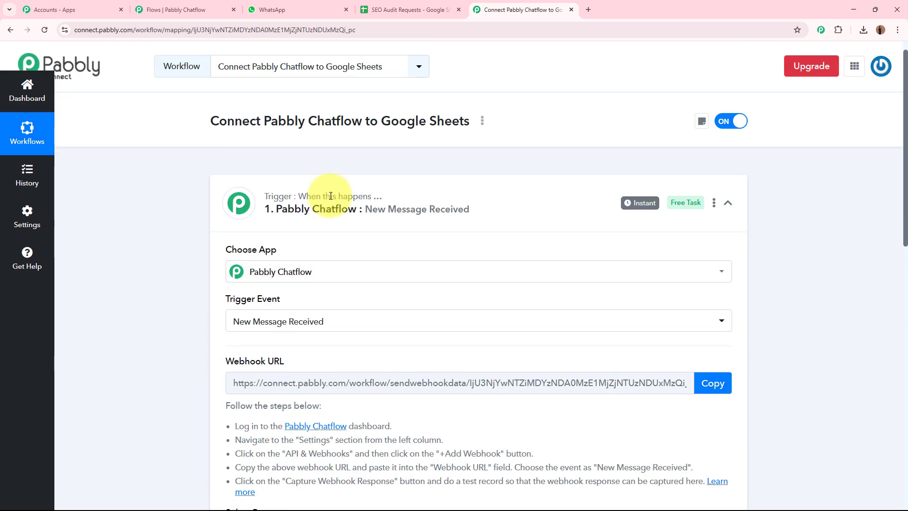
Step: Collapse the trigger, check the empty Website URL and Email cells in row 4, then expand action step 2
click(565, 198)
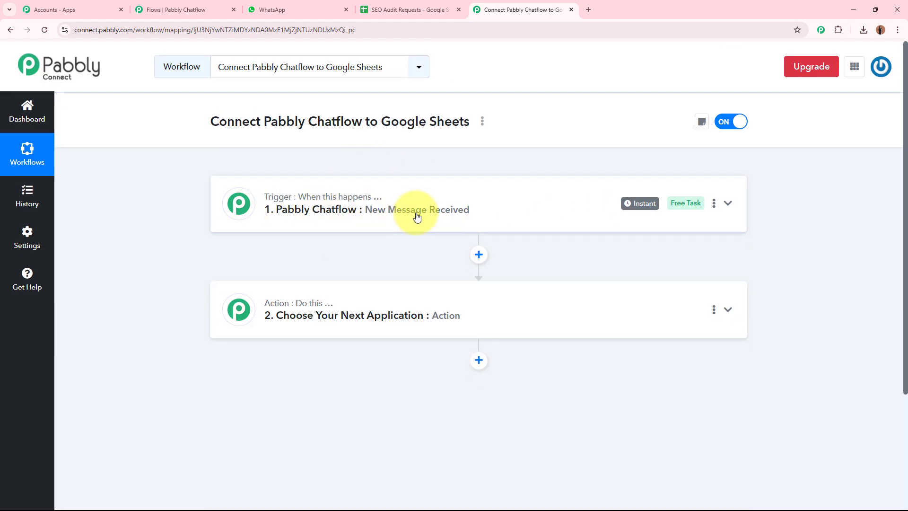
click(412, 10)
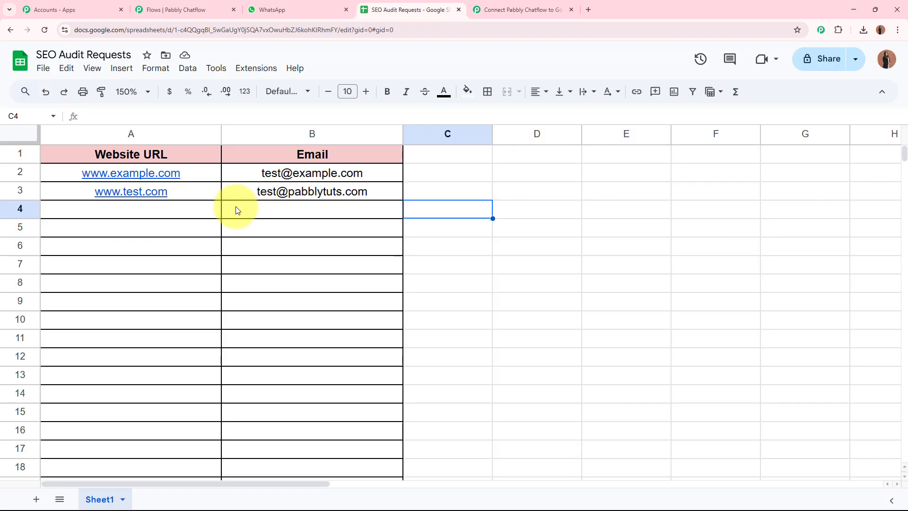
click(228, 210)
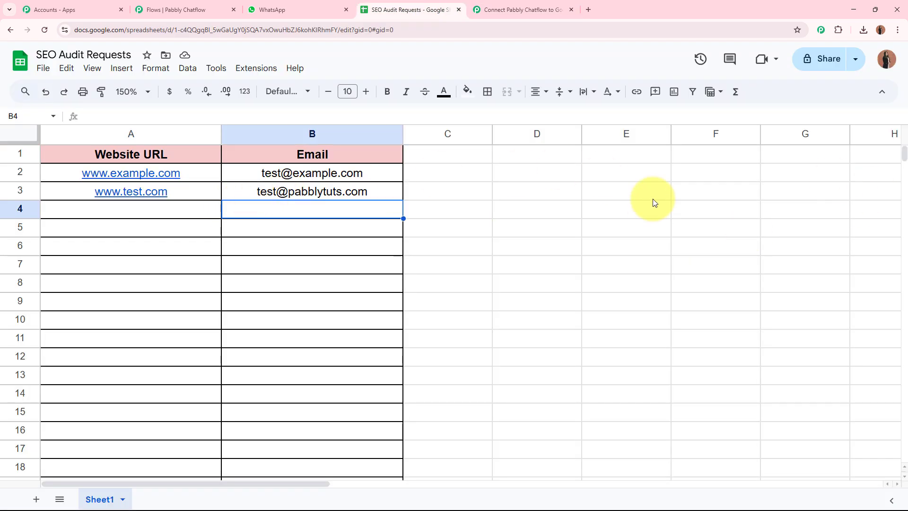
click(185, 212)
click(523, 229)
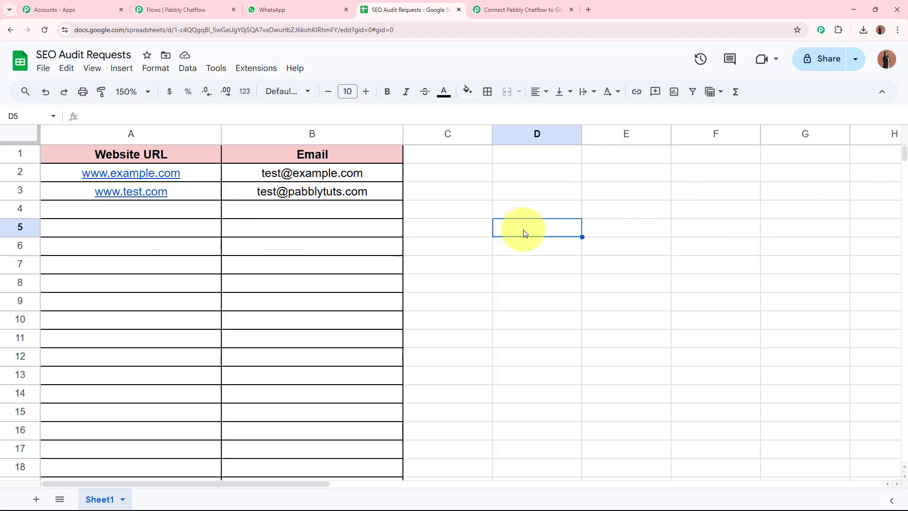
click(504, 10)
click(494, 316)
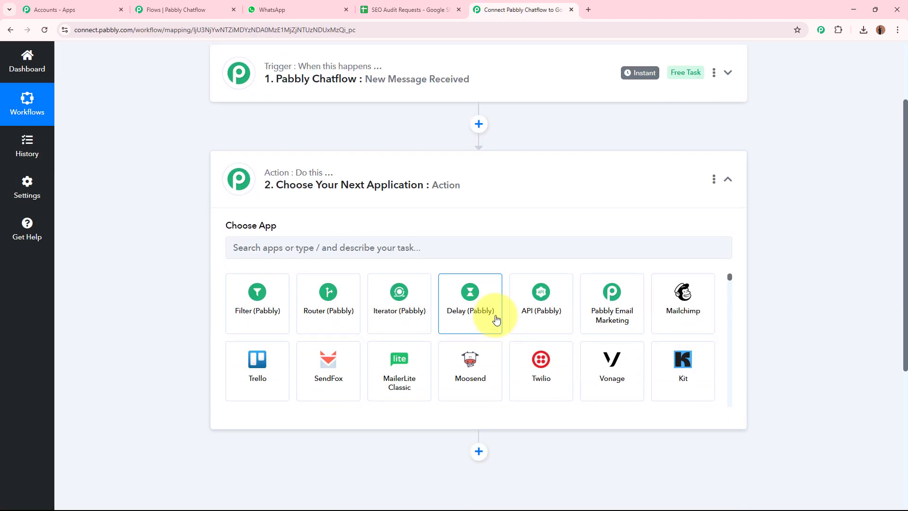
Step: Search 'Goog', pick Google Sheets as the action app and choose the Add New Row event
scroll(584, 308, up, 3)
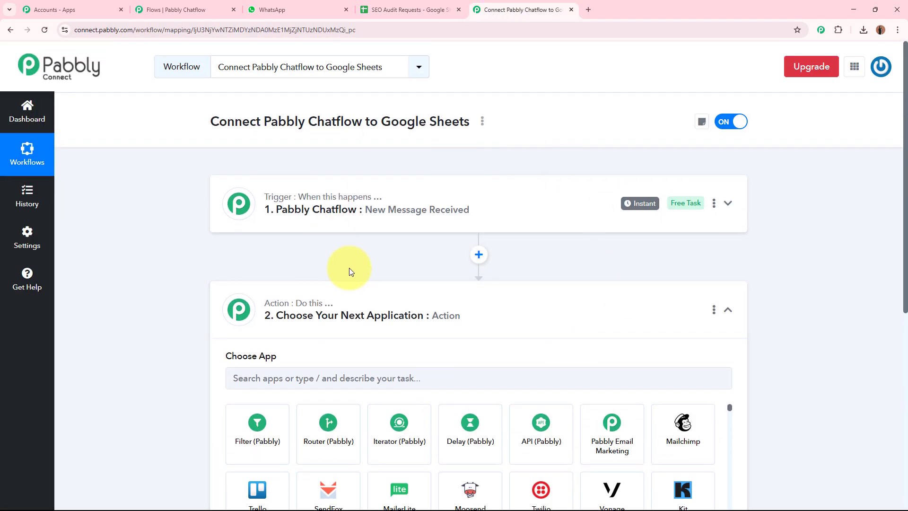
click(182, 10)
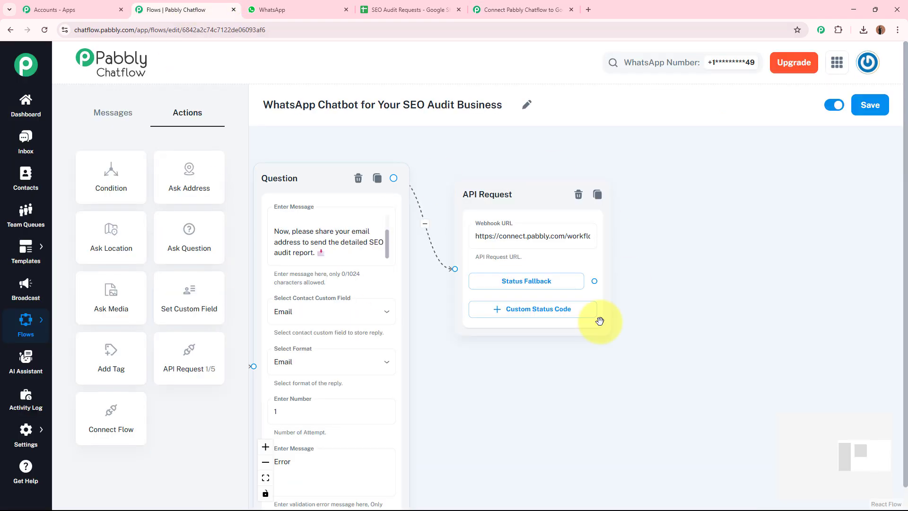
click(560, 2)
scroll(591, 277, down, 3)
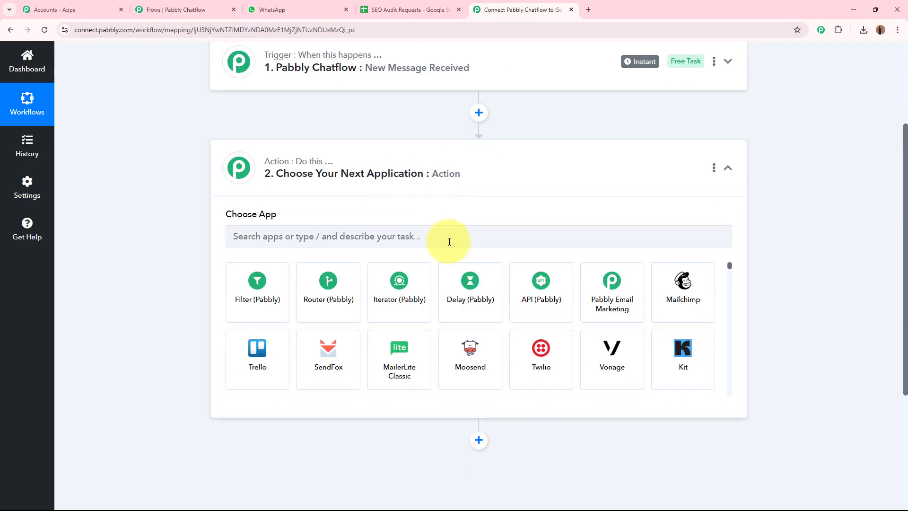
click(452, 234)
text(Google)
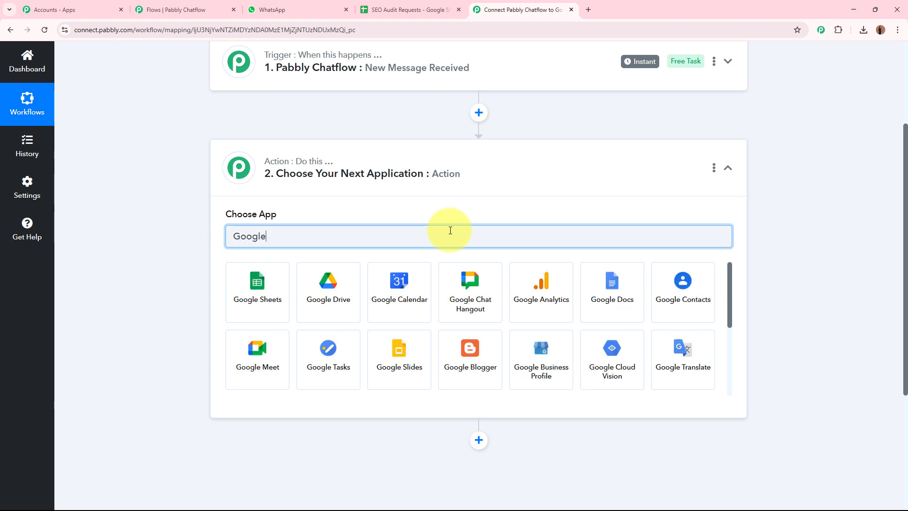
click(248, 283)
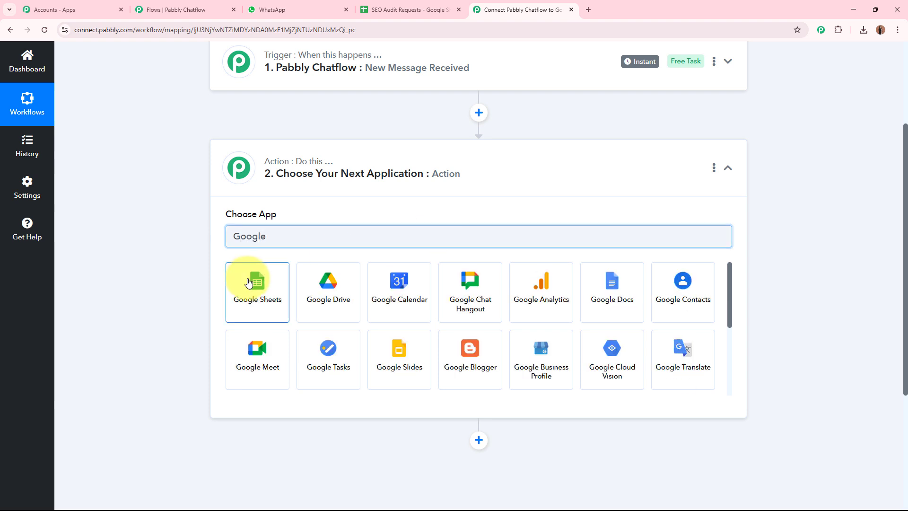
click(260, 286)
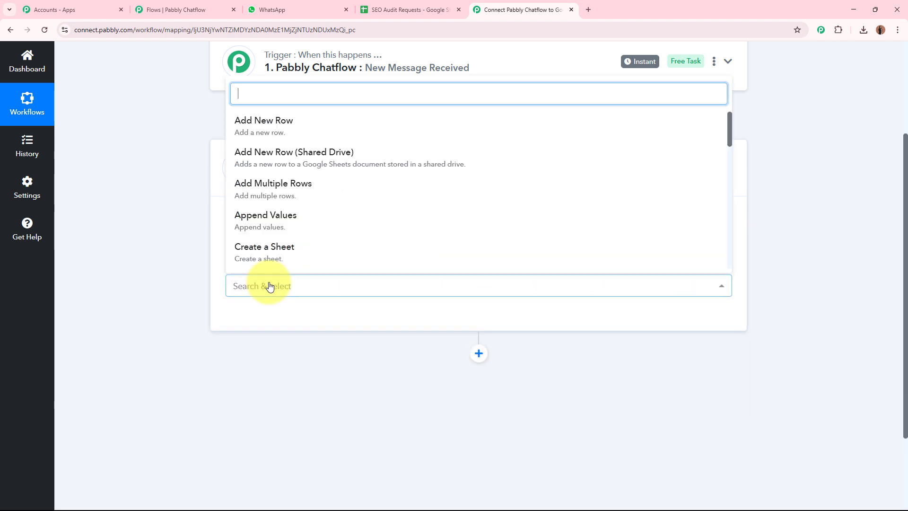
click(333, 129)
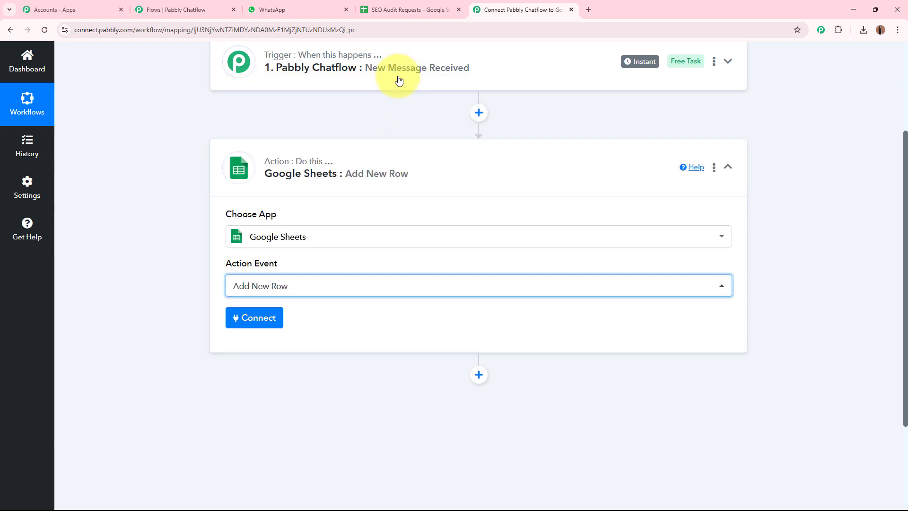
Step: Start a new Google Sheets connection using Sign in with Google
click(261, 325)
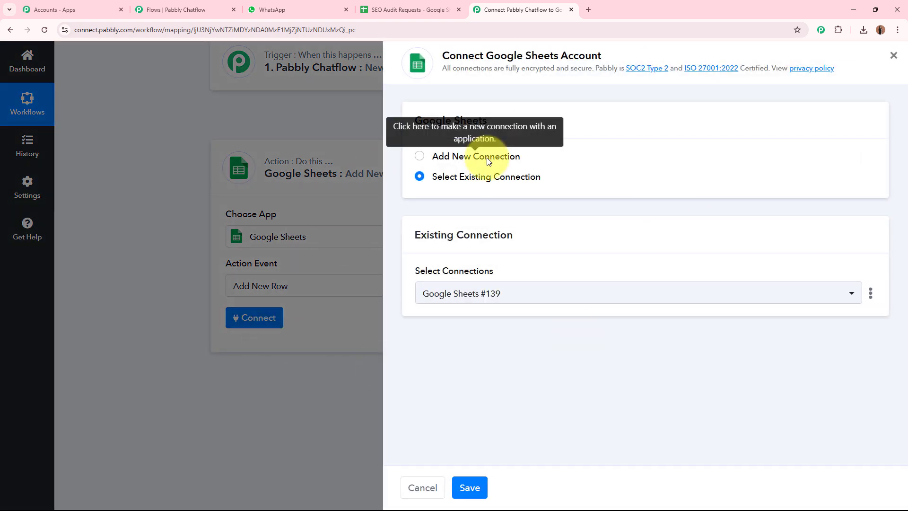
click(420, 157)
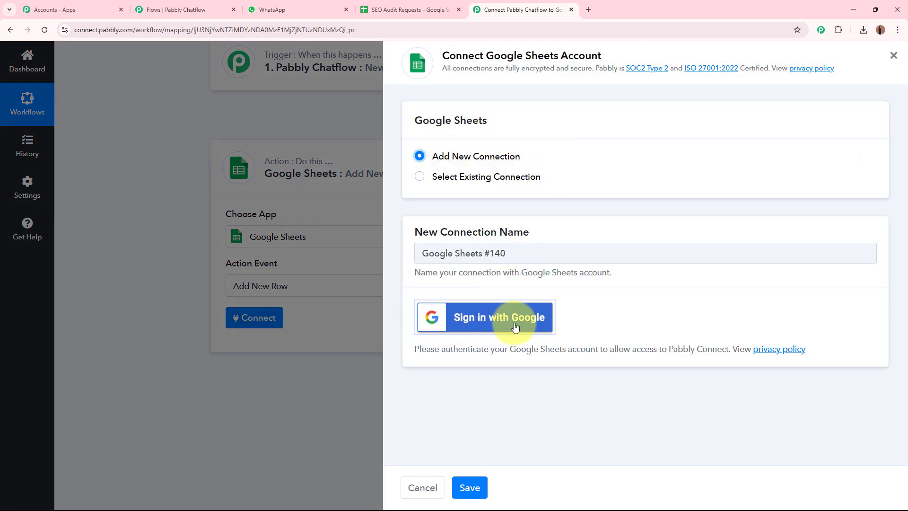
click(542, 328)
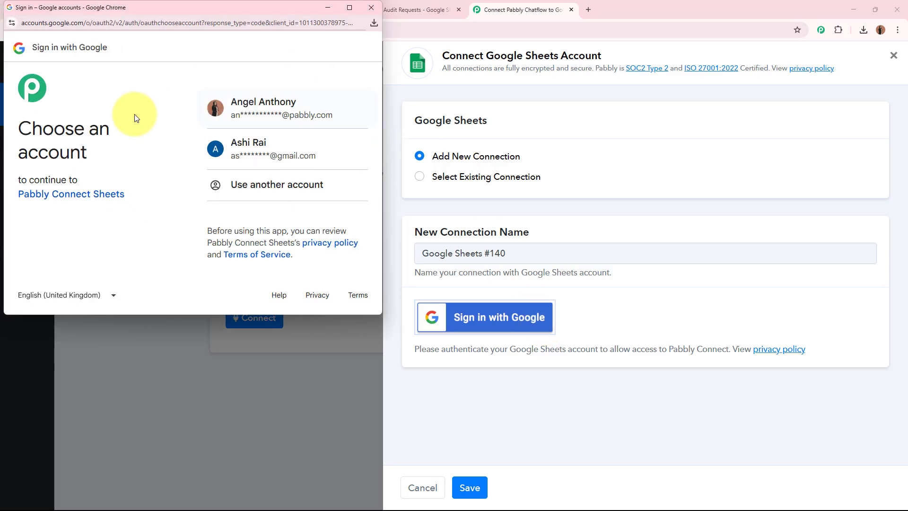
Step: Pick the Google account and allow Pabbly Connect access to Google Sheets
drag(26, 125, 118, 154)
click(117, 152)
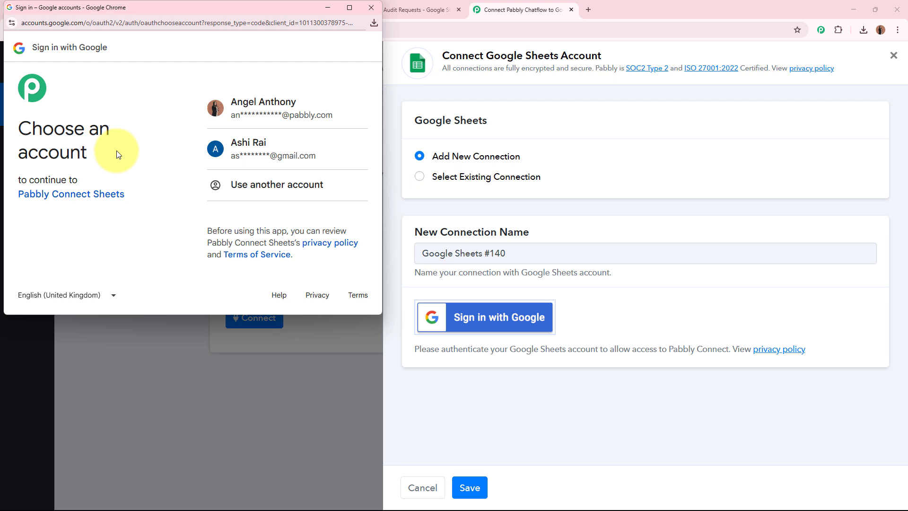
click(282, 109)
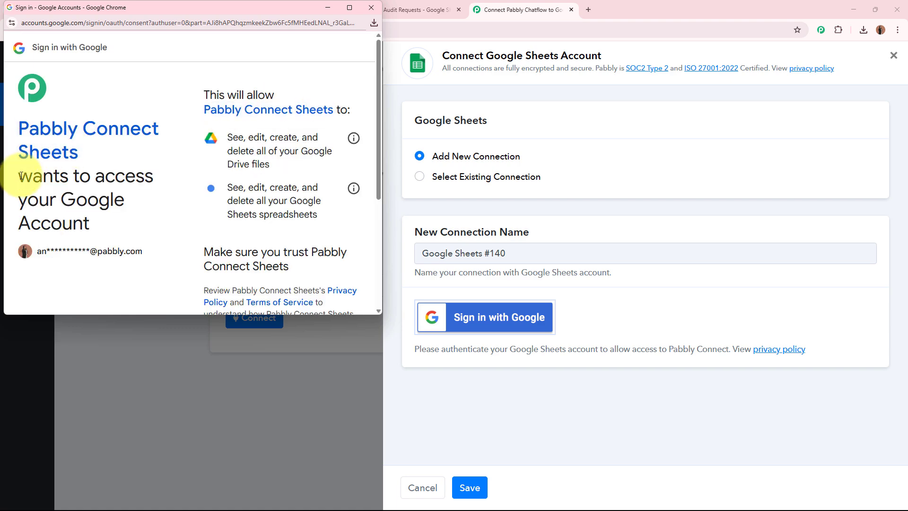
drag(21, 175, 126, 220)
click(126, 211)
scroll(133, 205, down, 3)
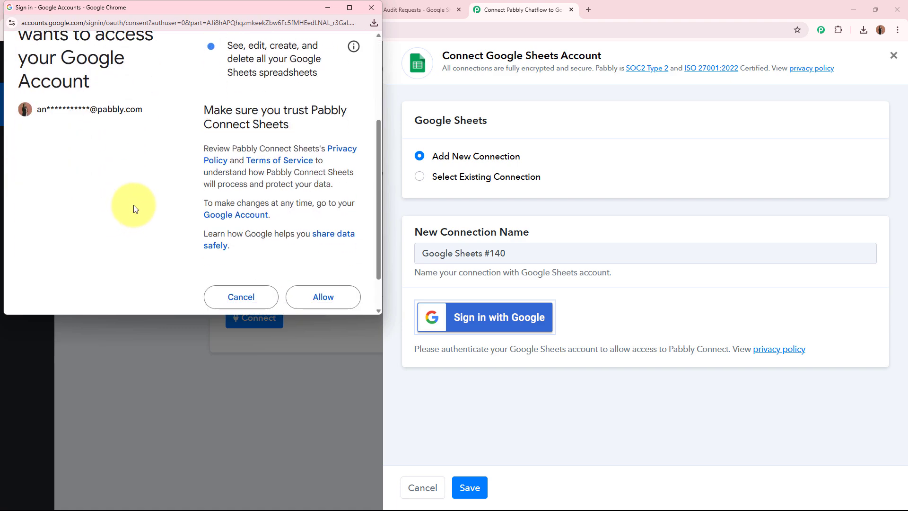
scroll(133, 205, down, 1)
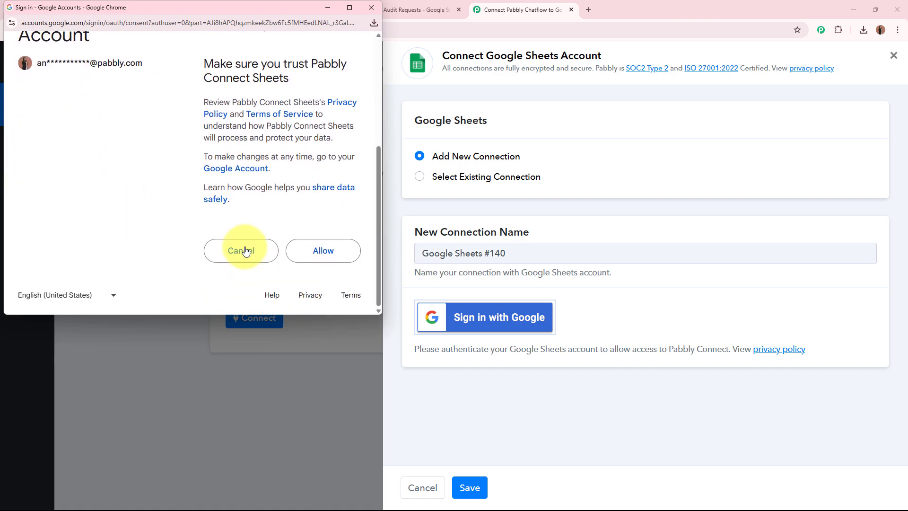
click(314, 251)
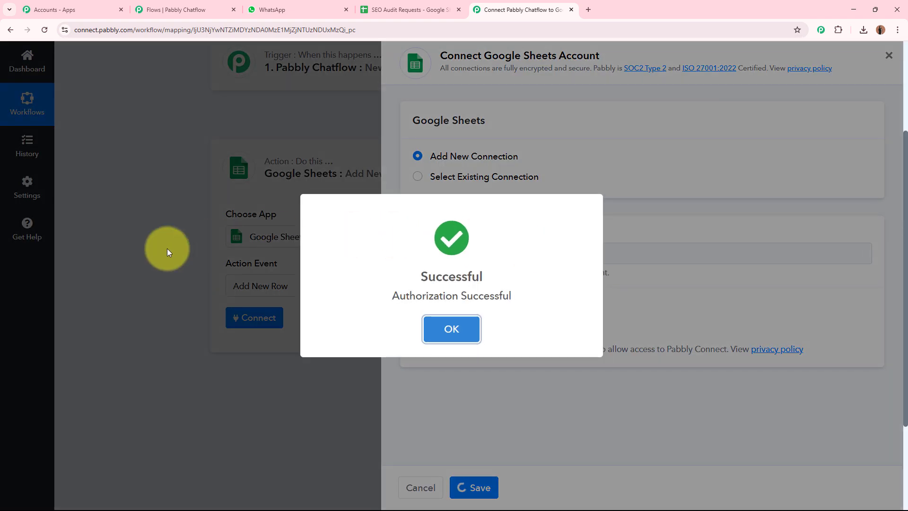
scroll(163, 251, down, 5)
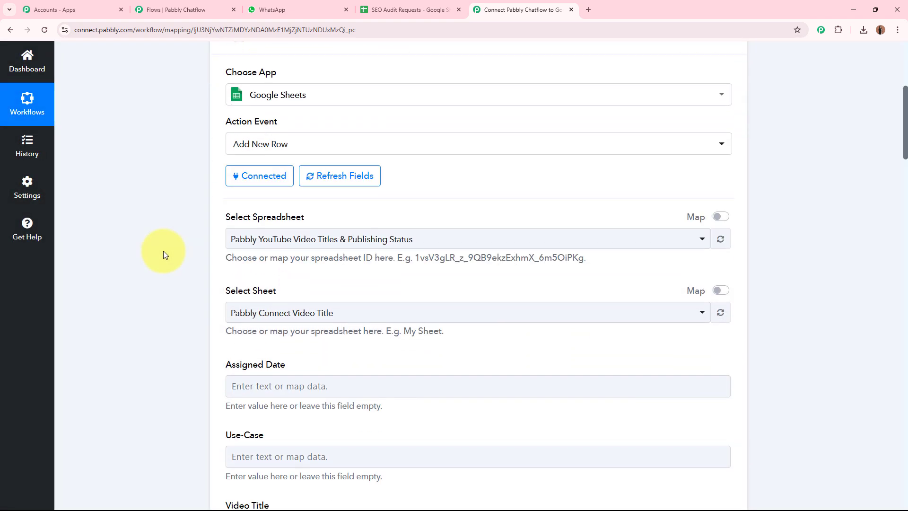
drag(221, 123, 316, 129)
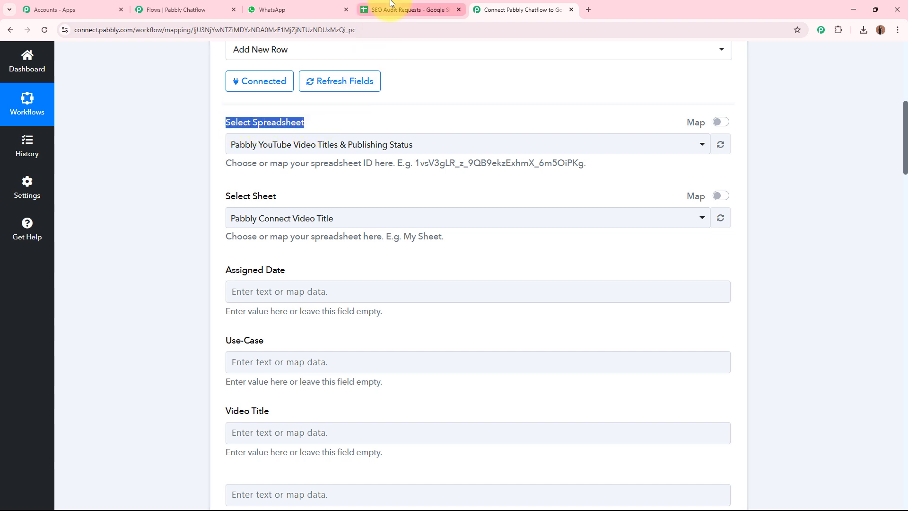
click(402, 10)
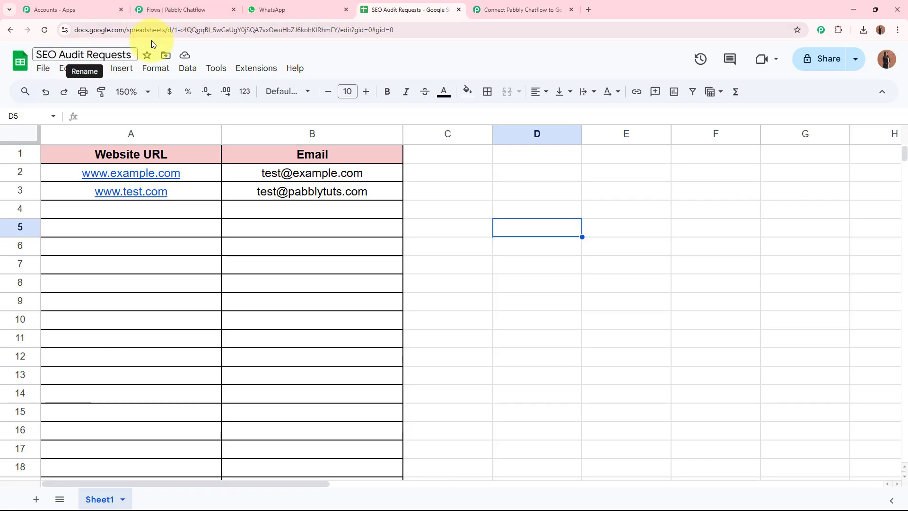
click(473, 12)
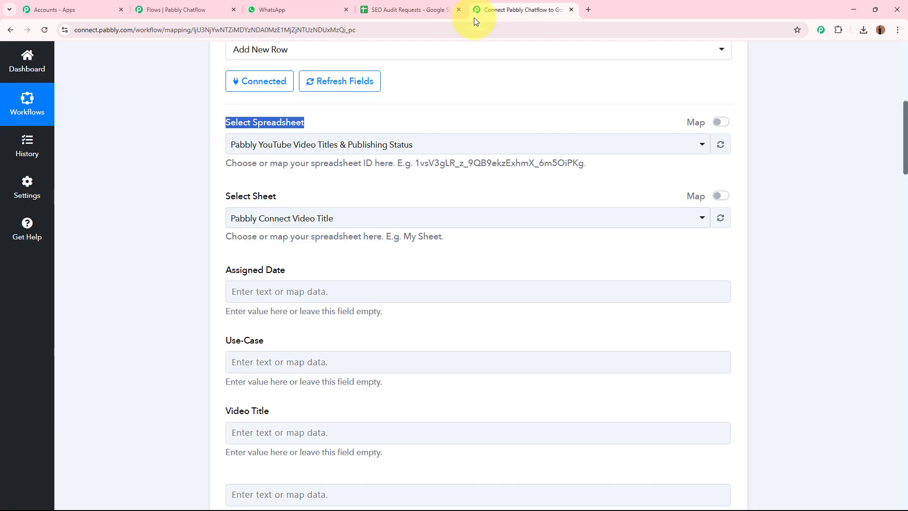
click(375, 152)
click(330, 223)
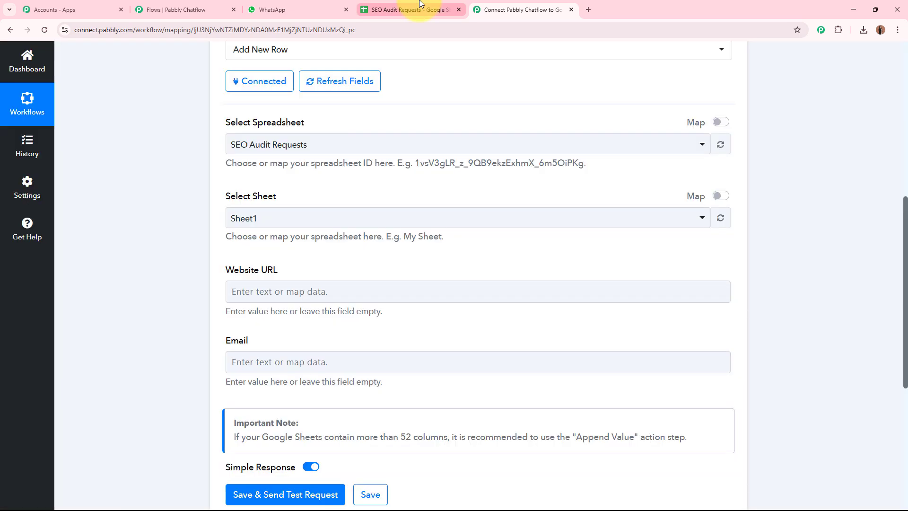
click(406, 8)
click(172, 209)
click(310, 210)
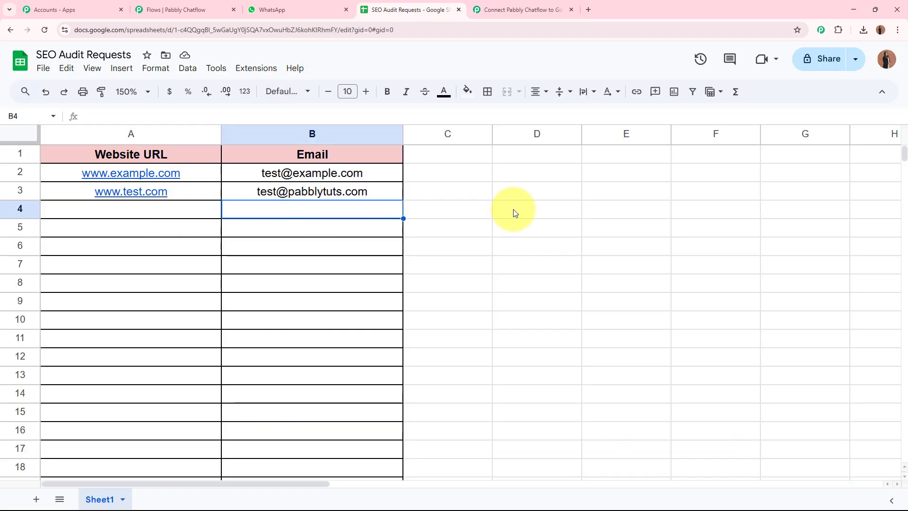
click(512, 209)
click(520, 10)
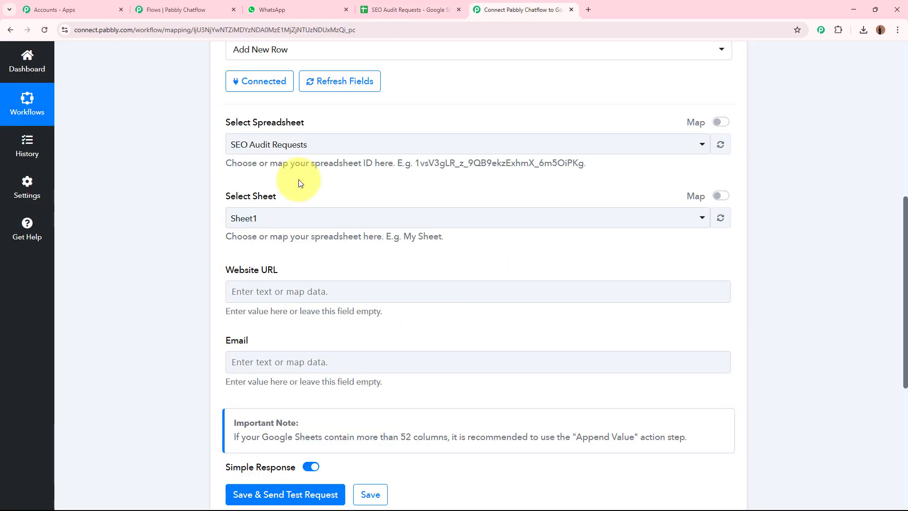
drag(203, 196, 304, 198)
click(311, 220)
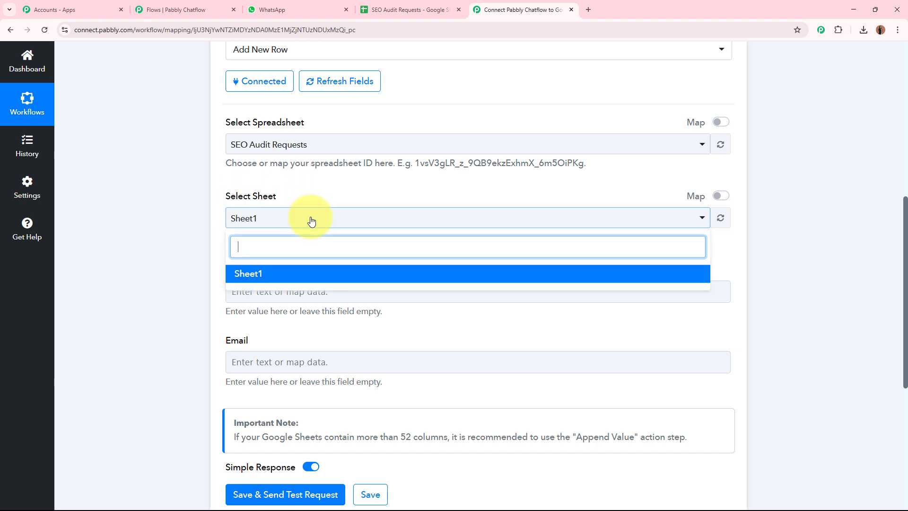
click(299, 273)
scroll(183, 269, down, 1)
scroll(182, 270, down, 2)
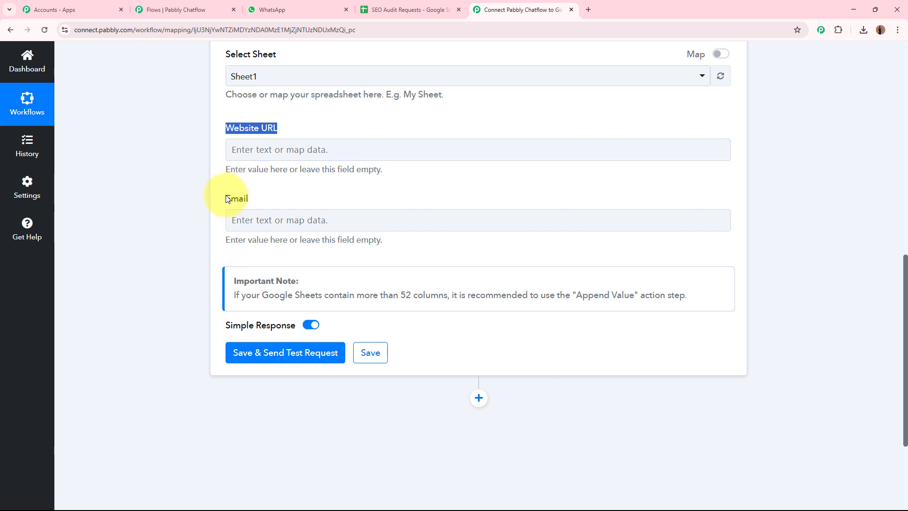
drag(227, 199, 279, 194)
click(135, 196)
click(254, 154)
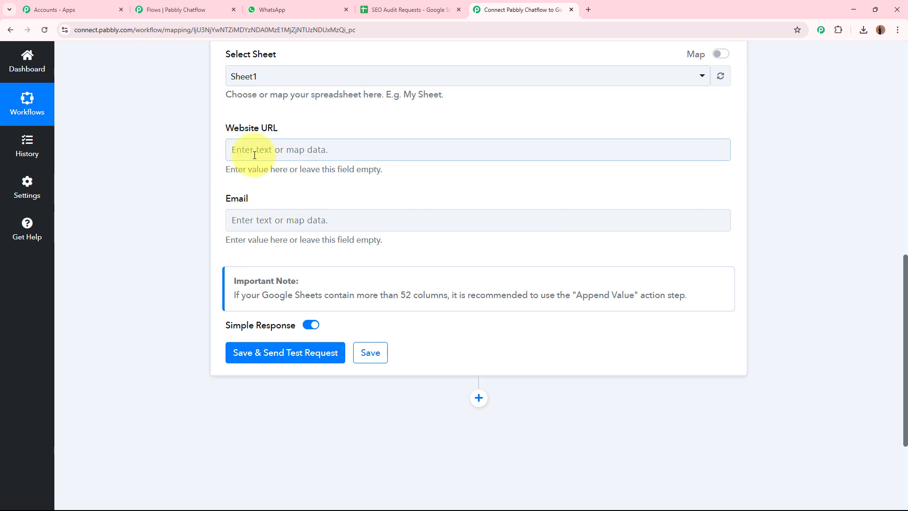
click(184, 178)
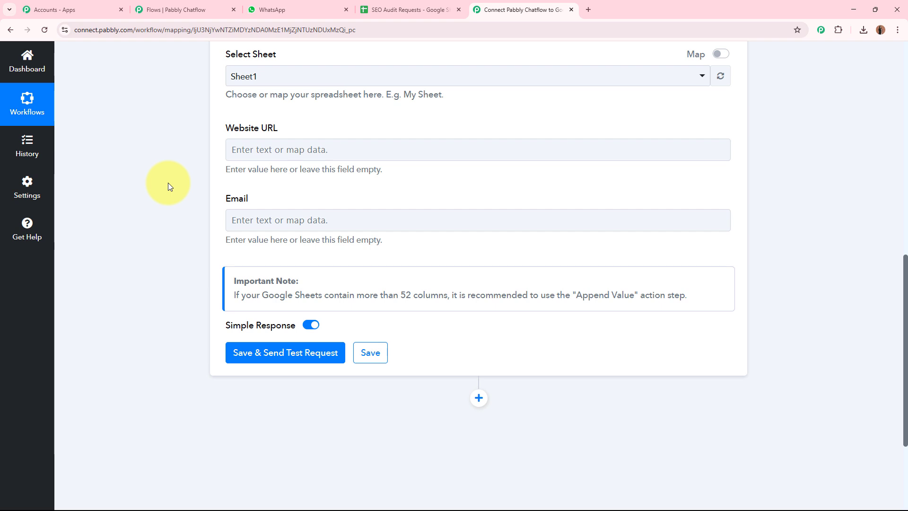
Step: Map the Website URL column to the Chatflow trigger's Website URL value ($Business_Website)
click(270, 144)
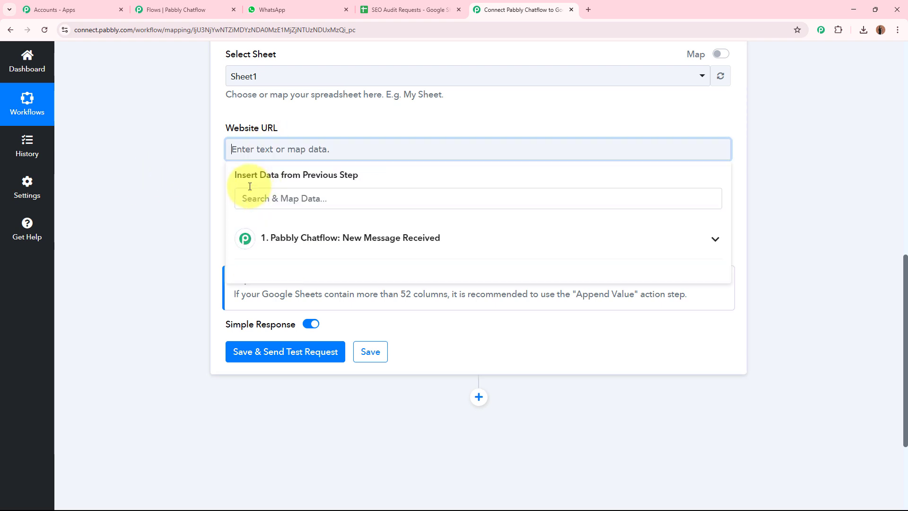
scroll(365, 175, up, 10)
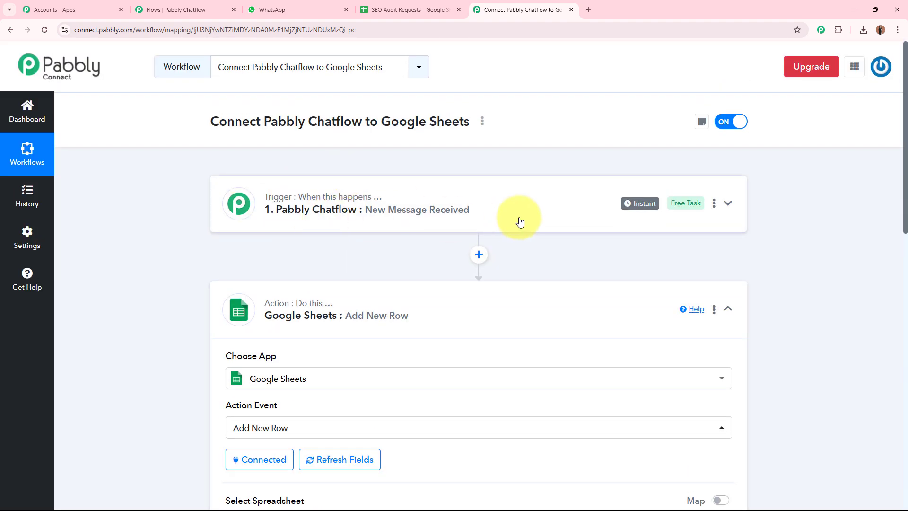
scroll(519, 222, down, 11)
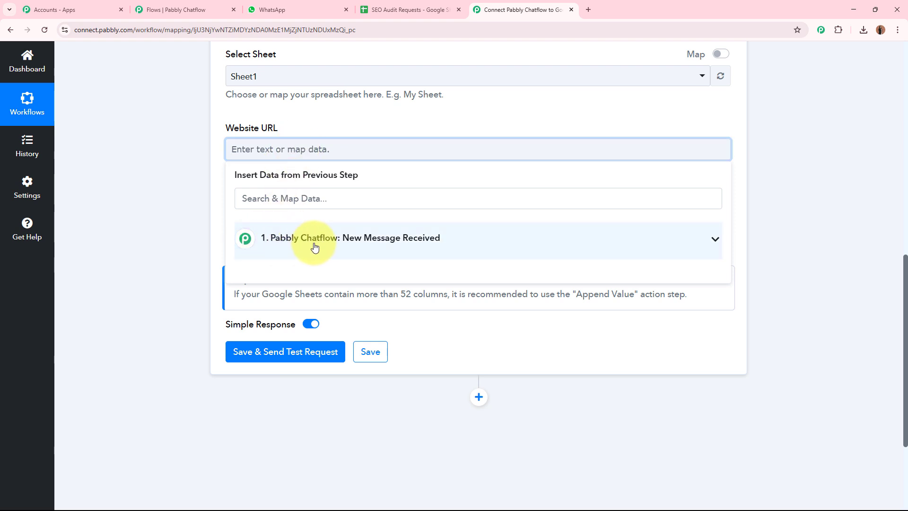
click(455, 248)
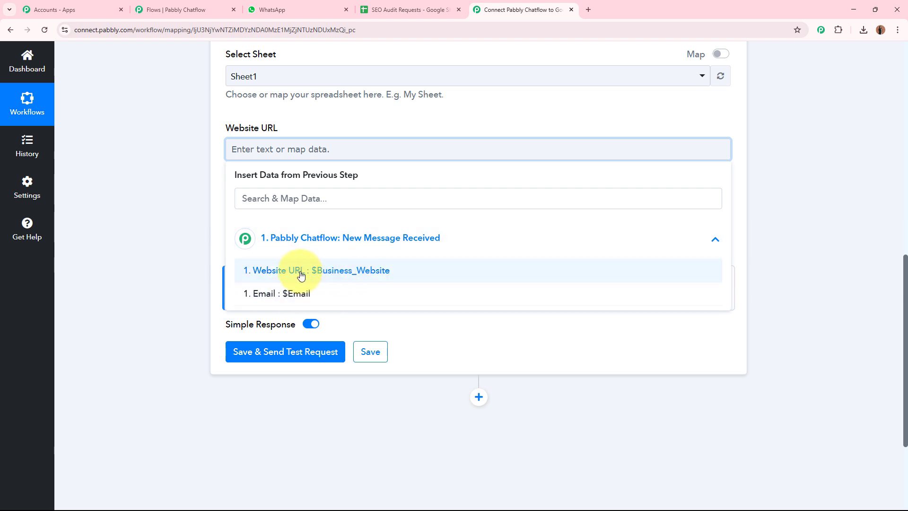
click(365, 277)
click(192, 234)
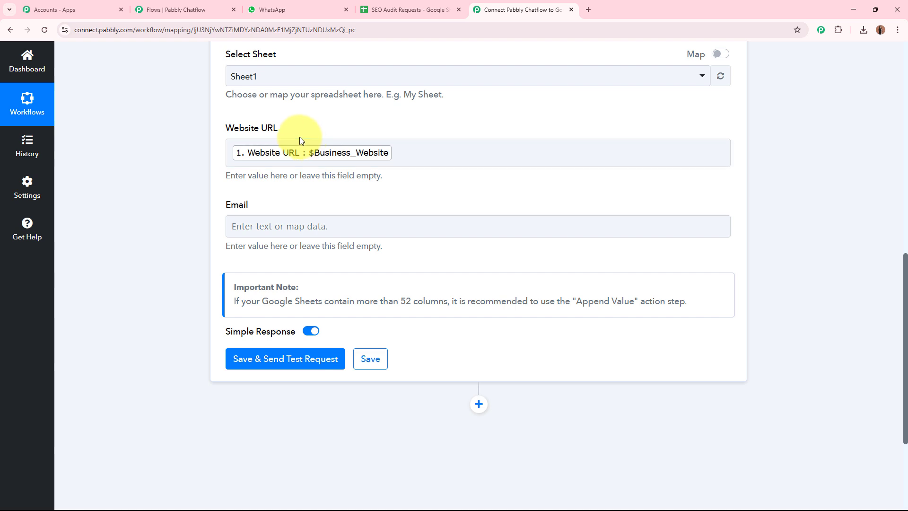
Step: Map the Email column to the Chatflow trigger's Email value ($Email)
scroll(299, 140, up, 10)
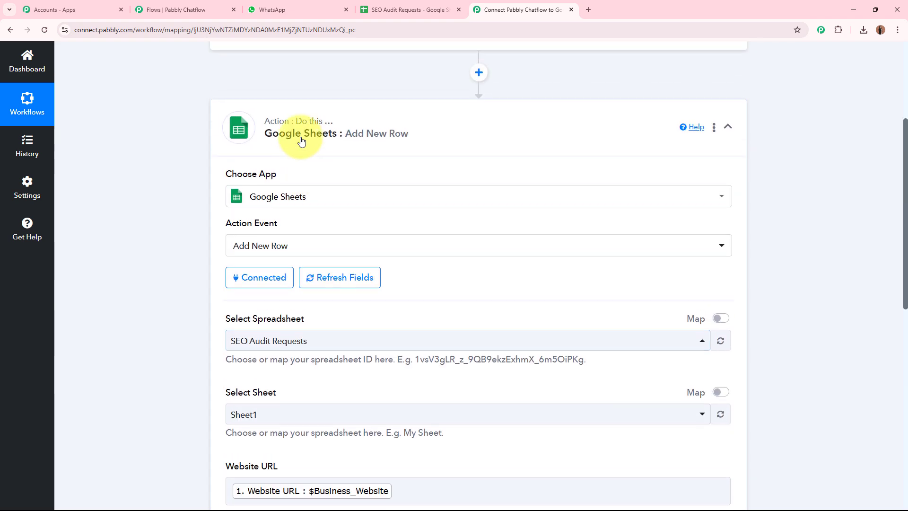
scroll(303, 146, up, 1)
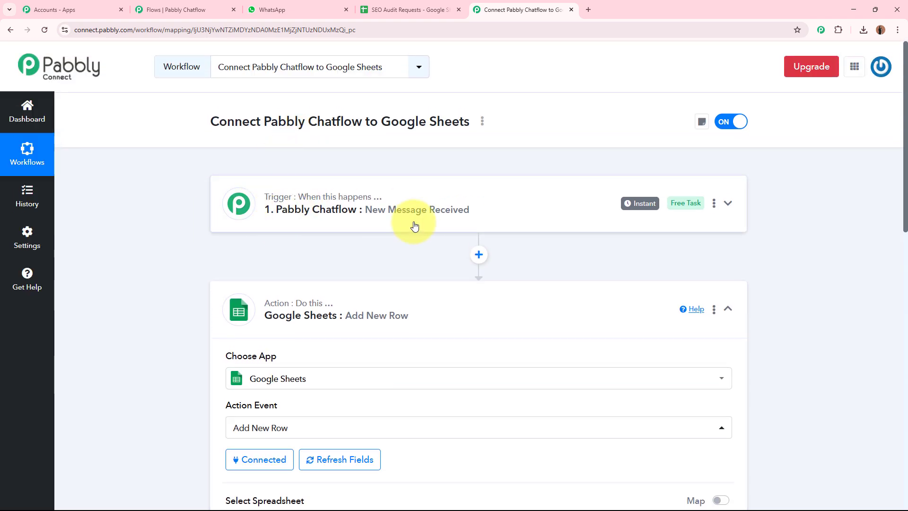
scroll(414, 225, down, 11)
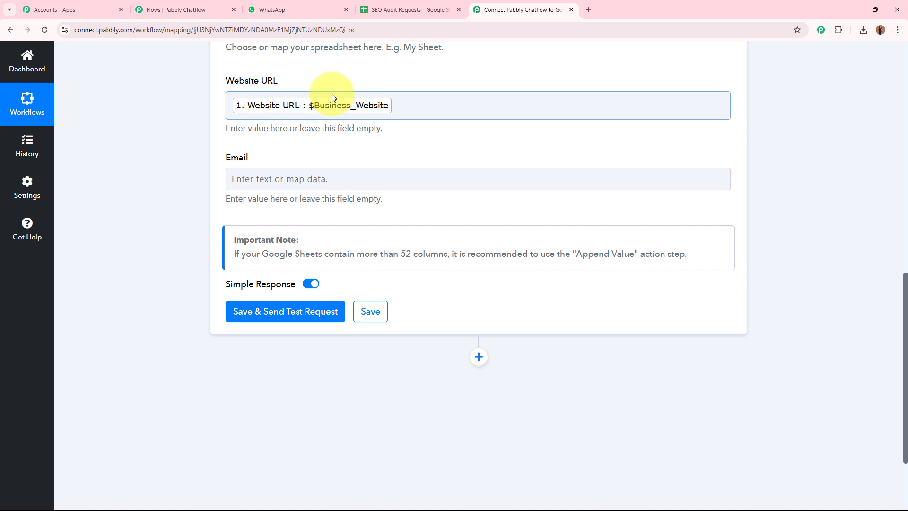
click(174, 10)
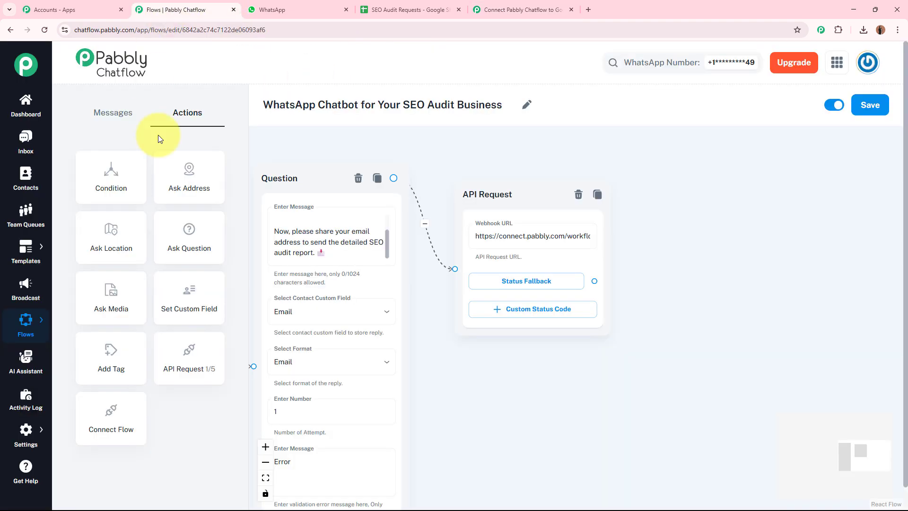
click(494, 9)
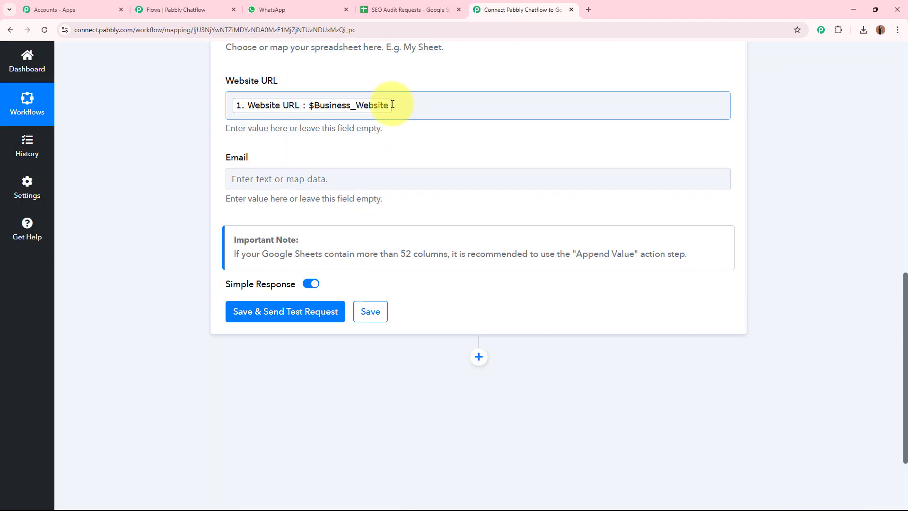
click(374, 10)
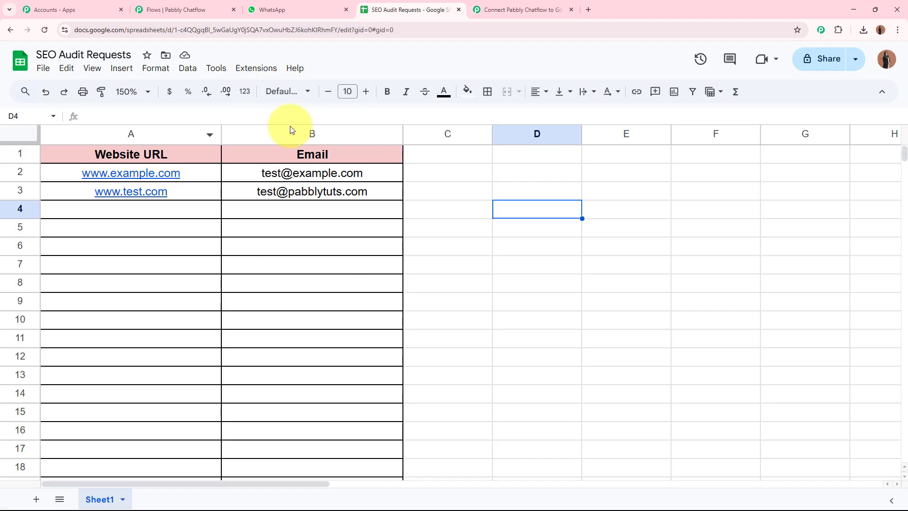
click(503, 5)
click(261, 177)
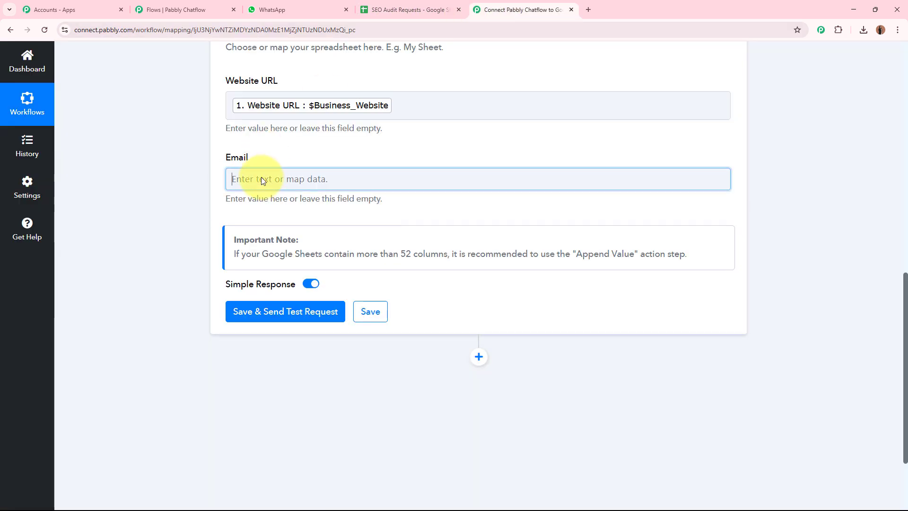
click(361, 322)
click(118, 252)
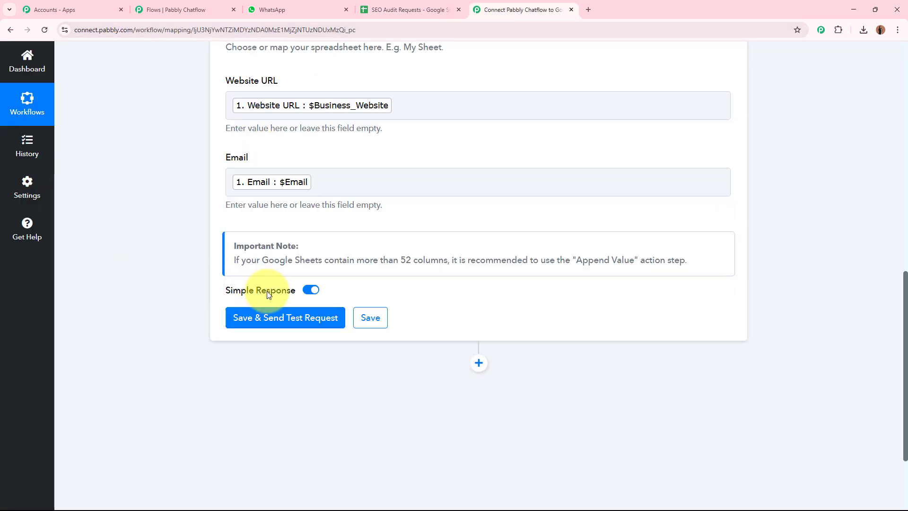
Step: Save and send a test request, then confirm row 4 holds $Business_Website and $Email
click(290, 314)
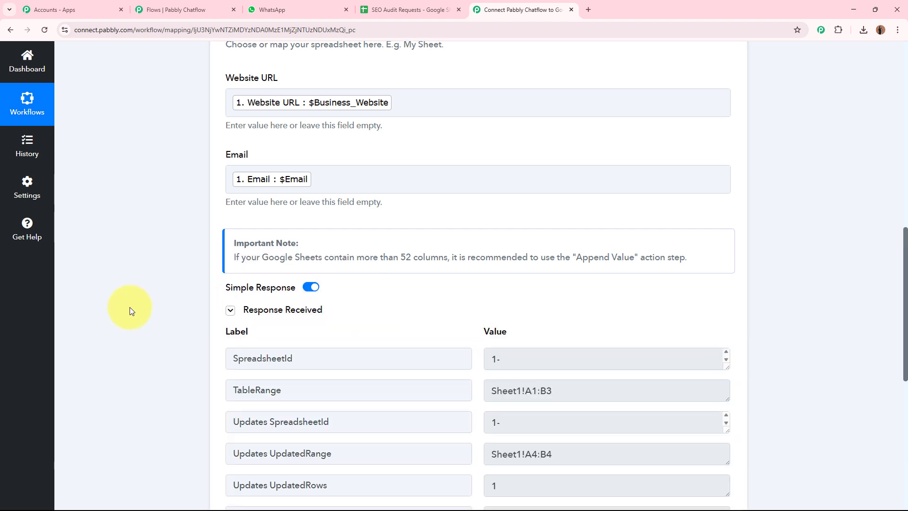
scroll(129, 308, down, 2)
scroll(129, 307, down, 2)
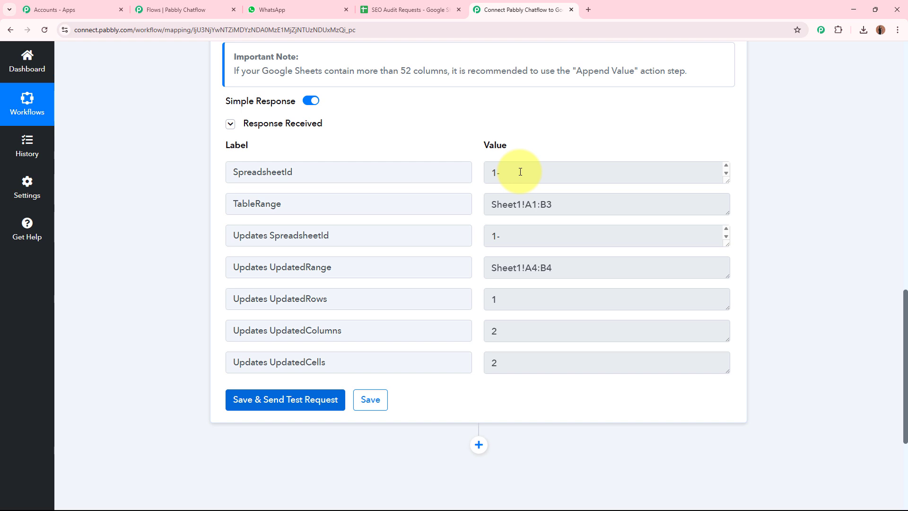
click(414, 15)
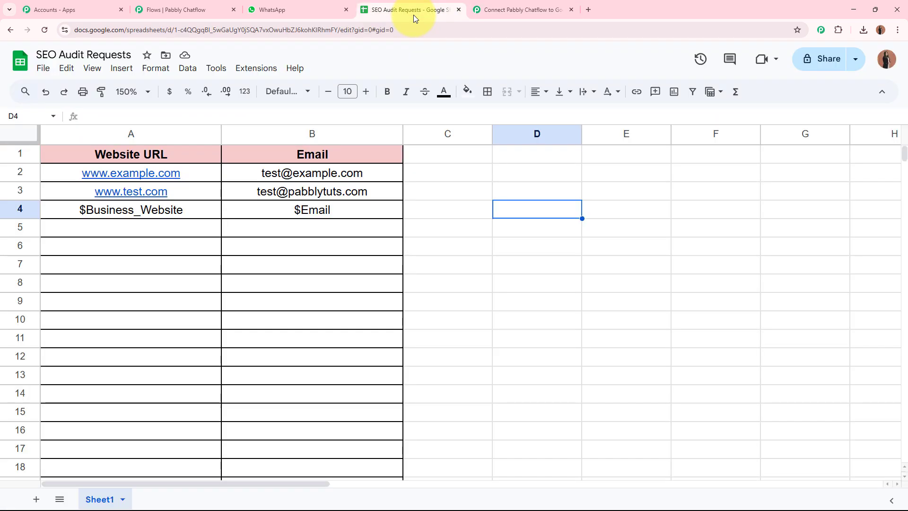
click(199, 216)
click(353, 218)
click(121, 217)
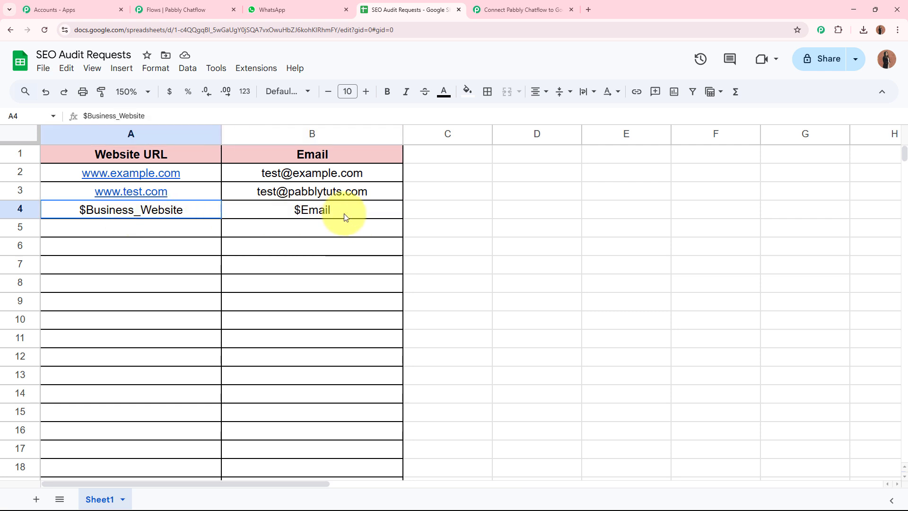
shift+click(344, 217)
click(466, 231)
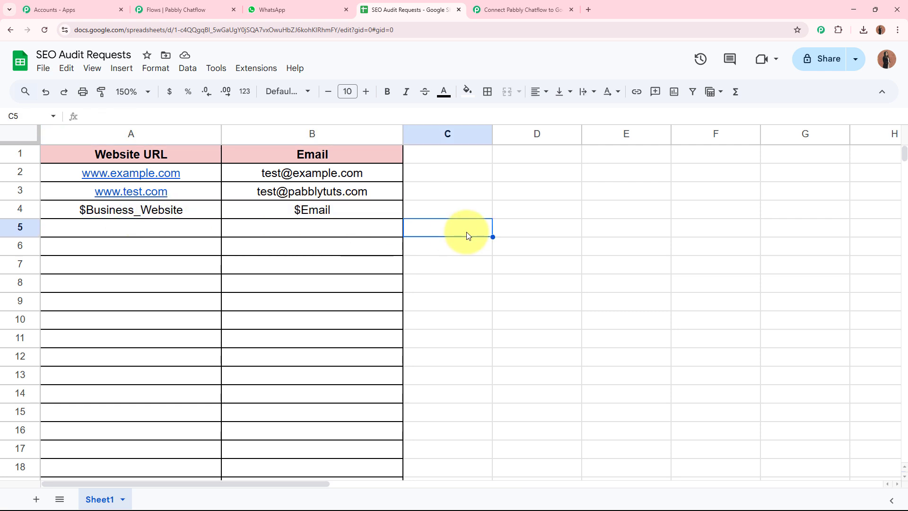
Step: Return to Pabbly Connect and collapse the Google Sheets action step
click(508, 9)
scroll(774, 209, up, 15)
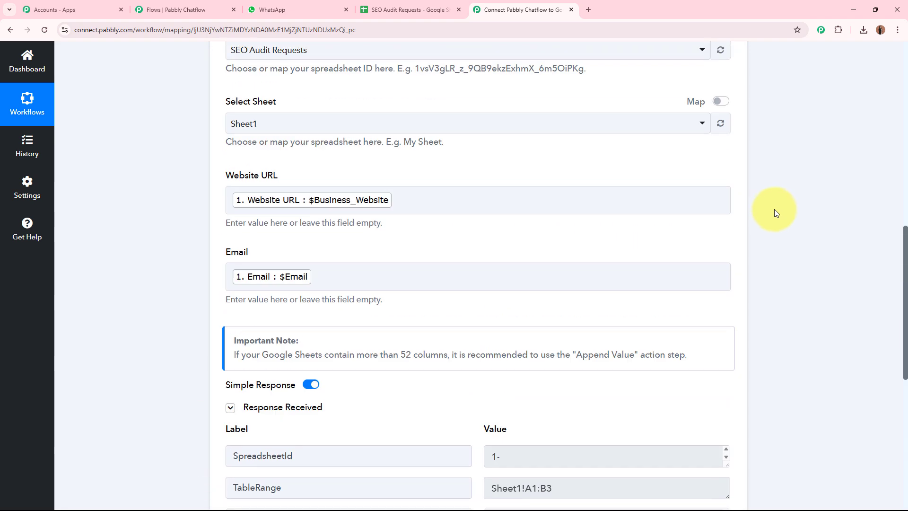
click(522, 323)
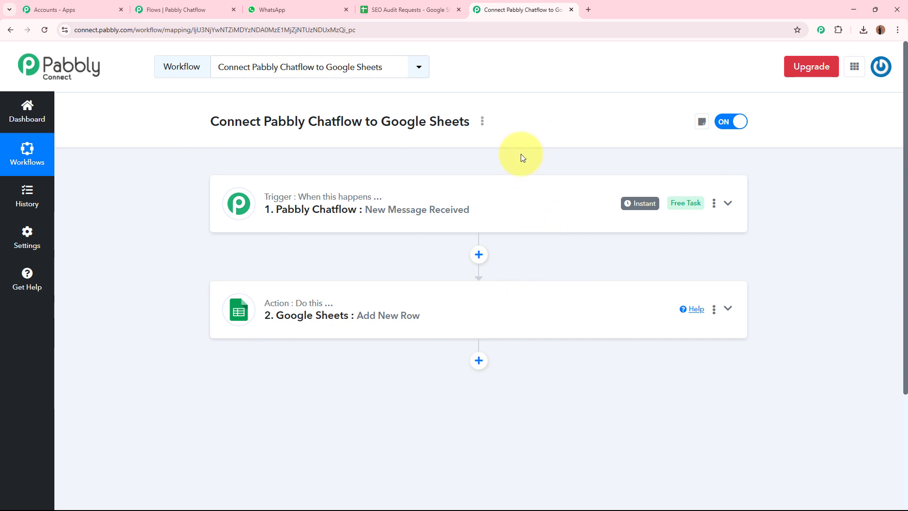
Step: Pan to the API Request node and drag a new connection out of its Status Fallback
click(175, 9)
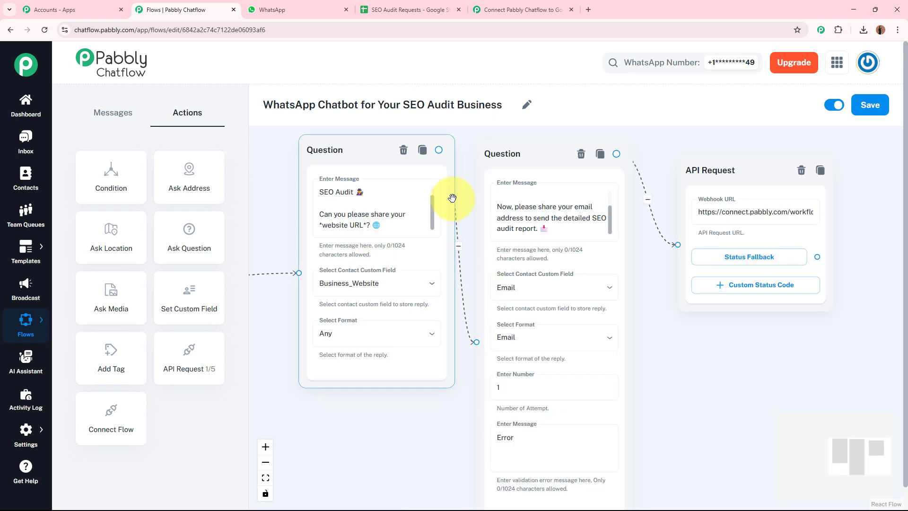
drag(759, 349, 734, 341)
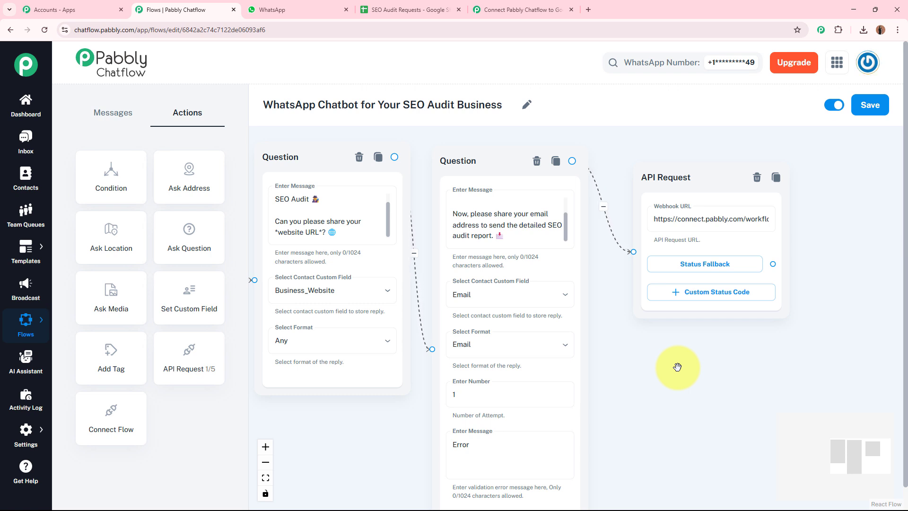
drag(719, 376, 418, 378)
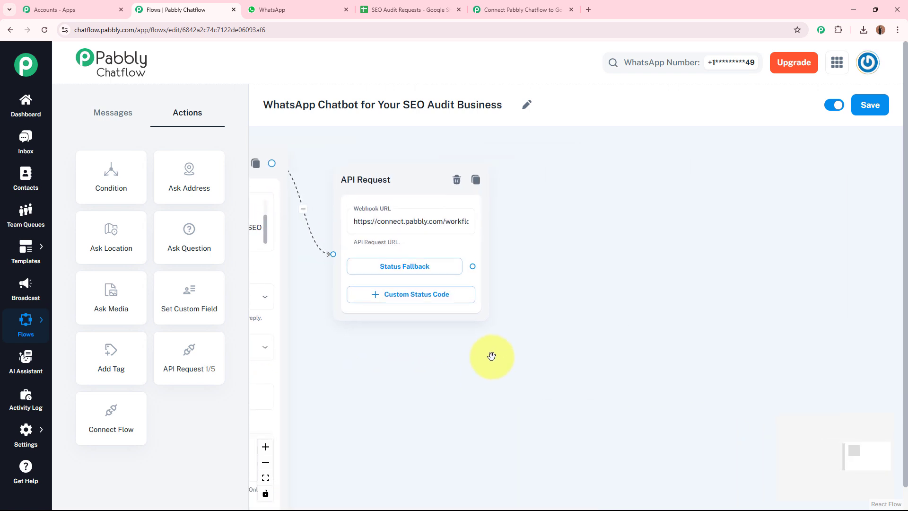
scroll(491, 355, up, 2)
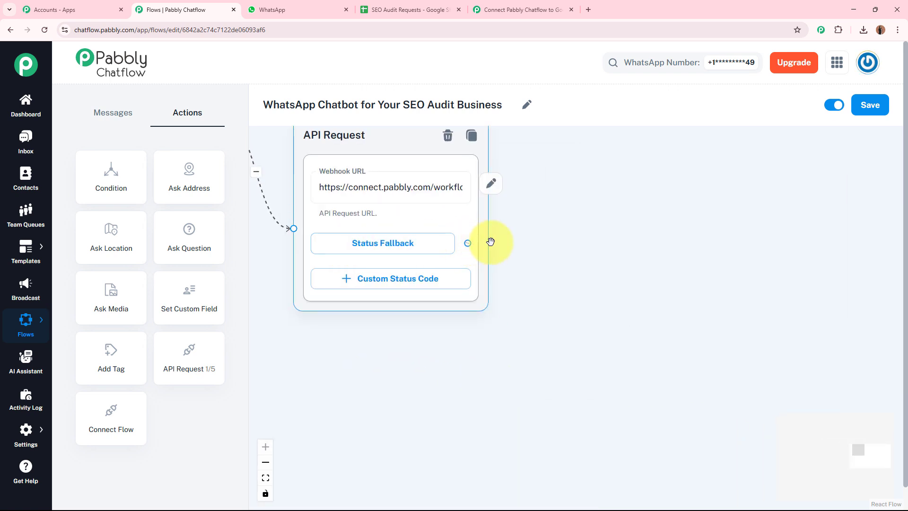
drag(467, 243, 689, 169)
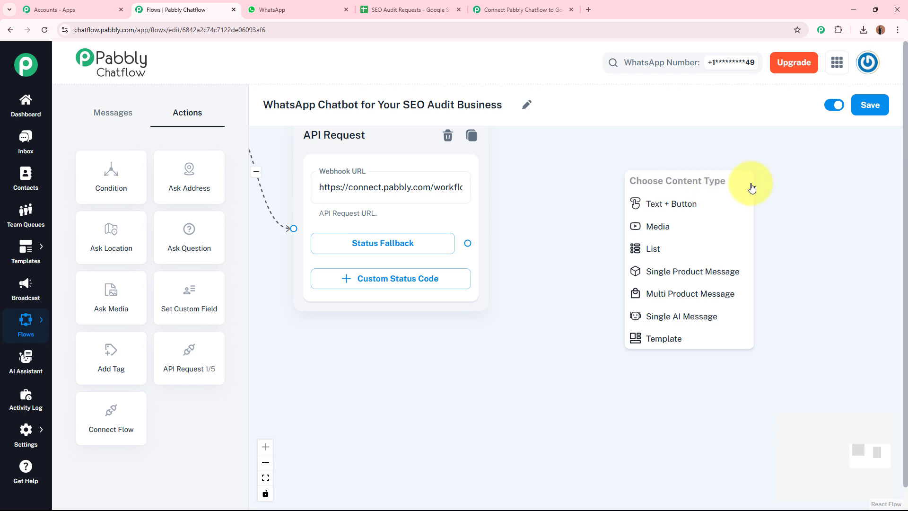
Step: Add a Text + Button message node promising the SEO Audit Report to *$Email* within 15 minutes
click(705, 203)
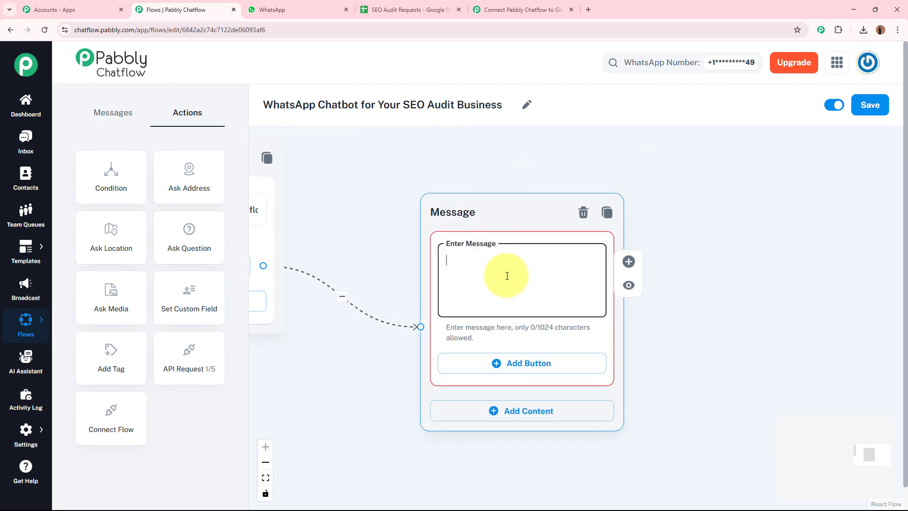
key(ctrl+v)
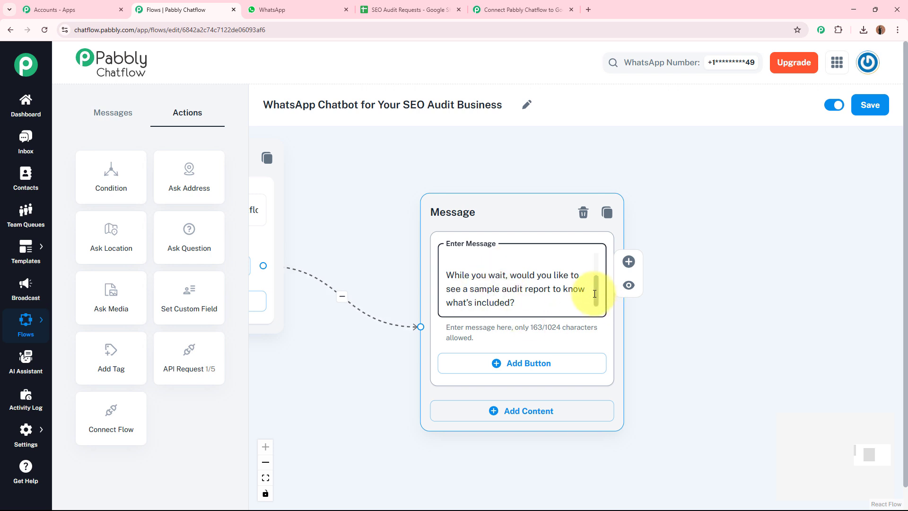
drag(594, 294, 597, 236)
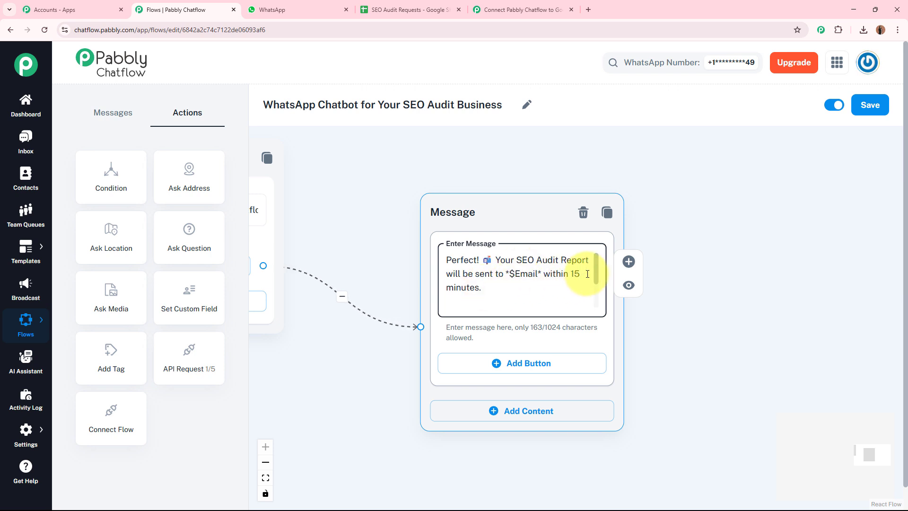
drag(599, 270, 597, 303)
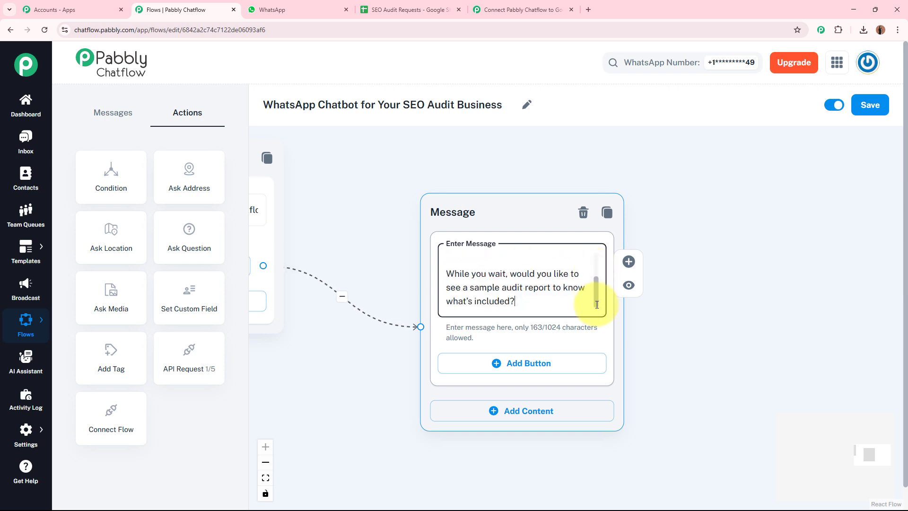
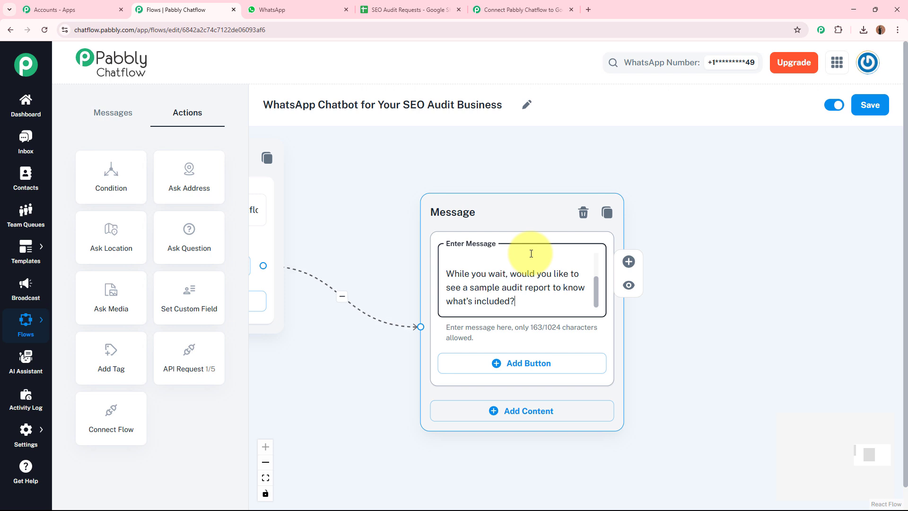
Step: Add a 'Show Sample Report' reply button to the sample-report message
click(520, 368)
click(508, 369)
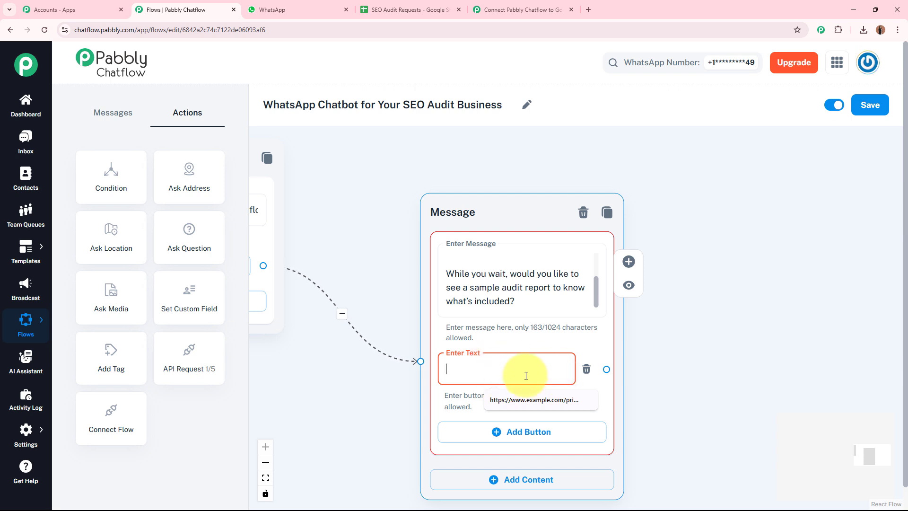
text(Show Sample Report)
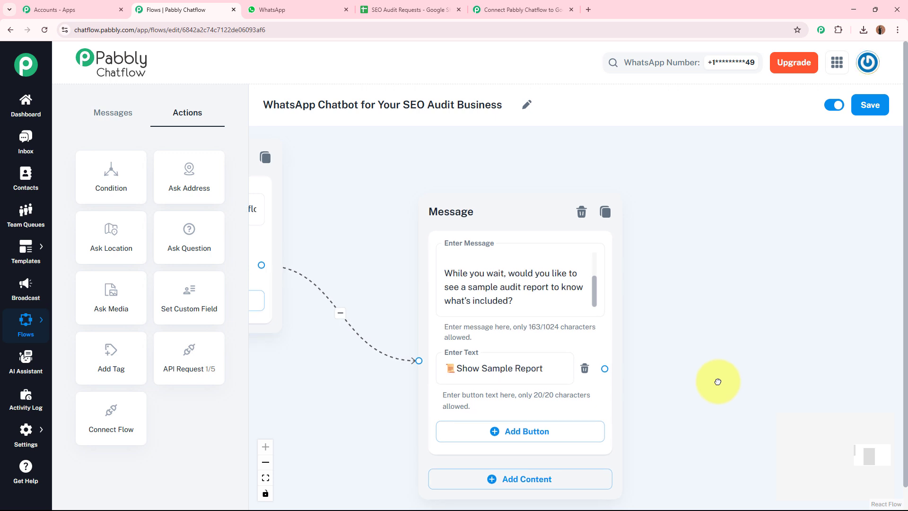
Step: Drag a new connection from the Show Sample Report button onto empty canvas
drag(487, 217, 481, 161)
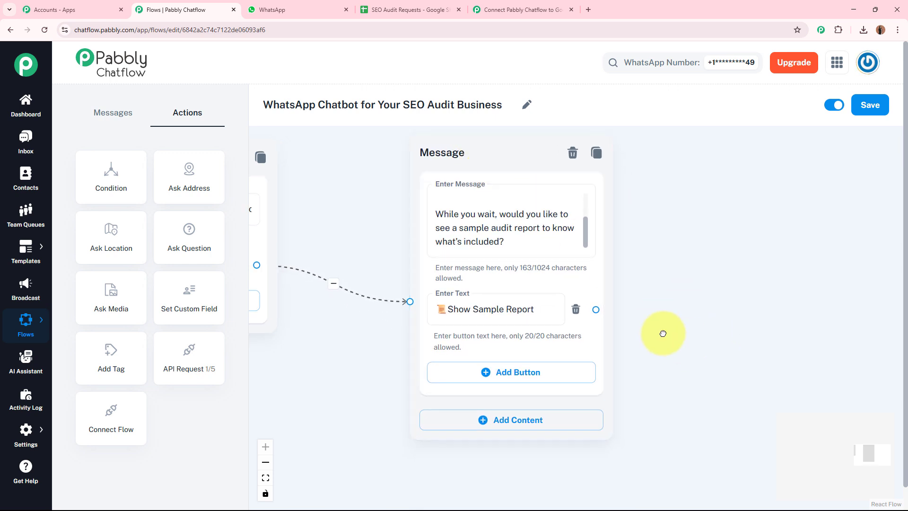
drag(694, 341, 572, 309)
drag(569, 279, 545, 325)
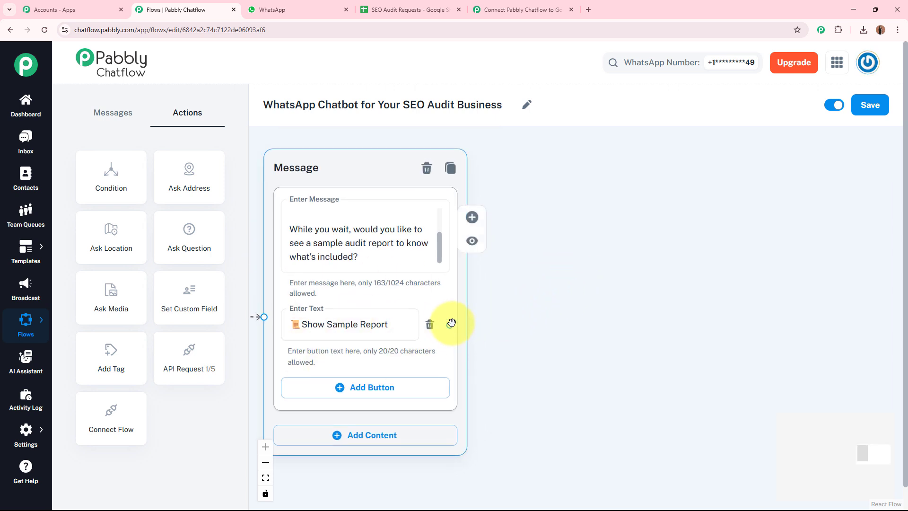
drag(455, 324, 640, 176)
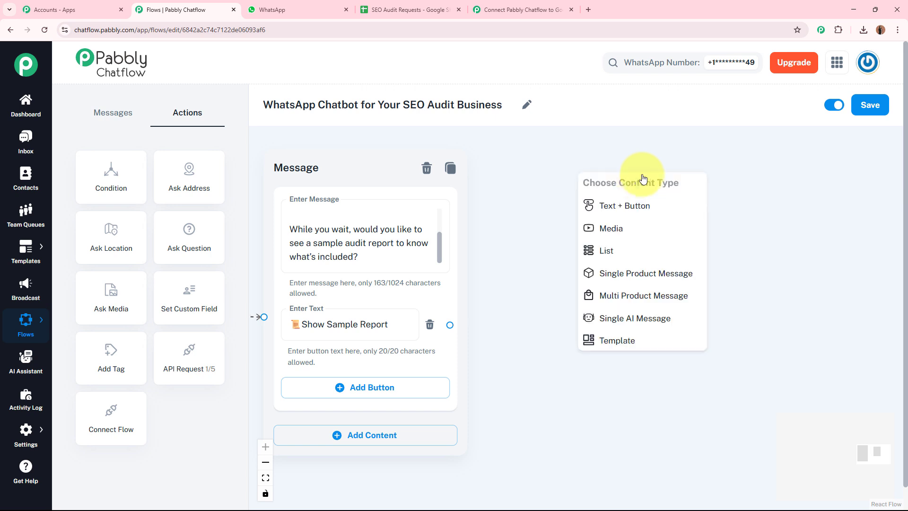
Step: Create a connected Media message with the media type set to Document
click(641, 238)
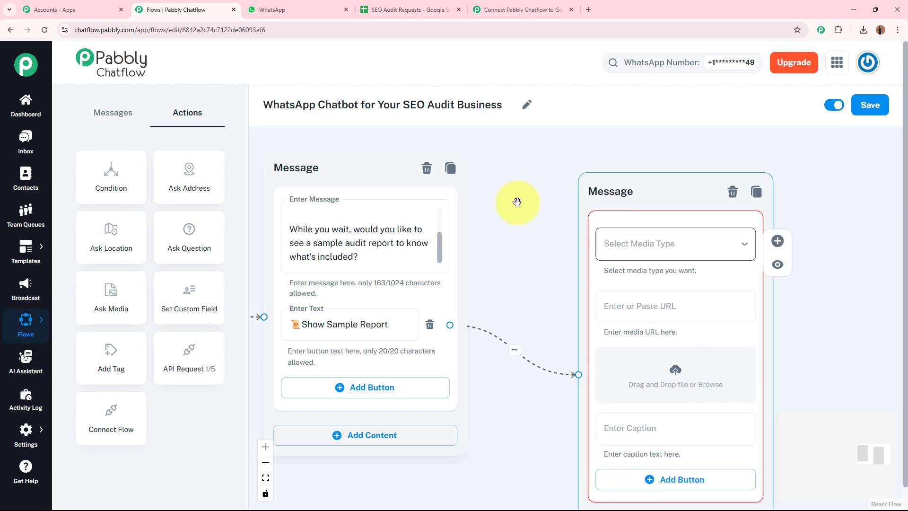
click(527, 222)
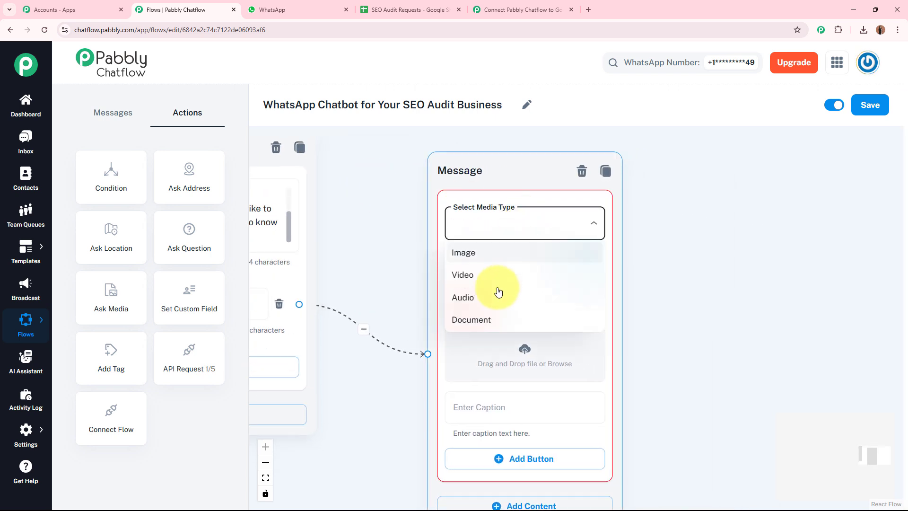
click(493, 316)
click(515, 223)
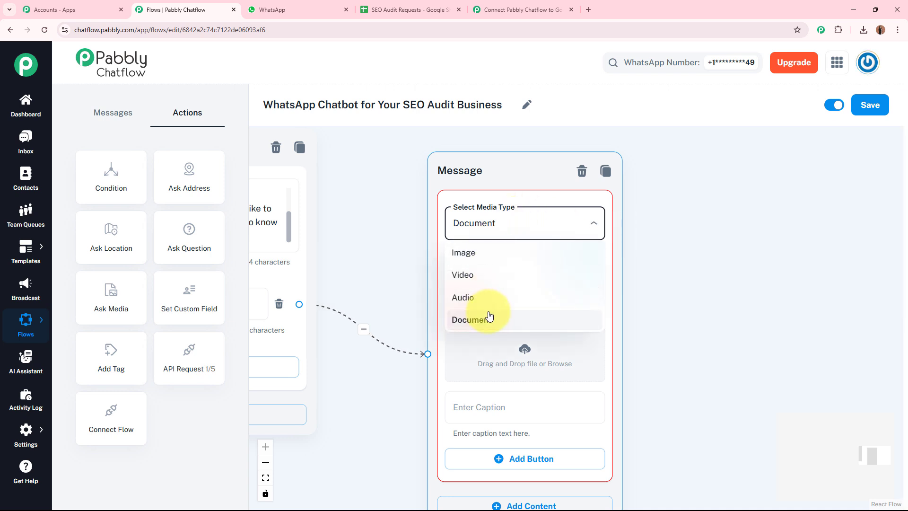
click(674, 320)
click(523, 285)
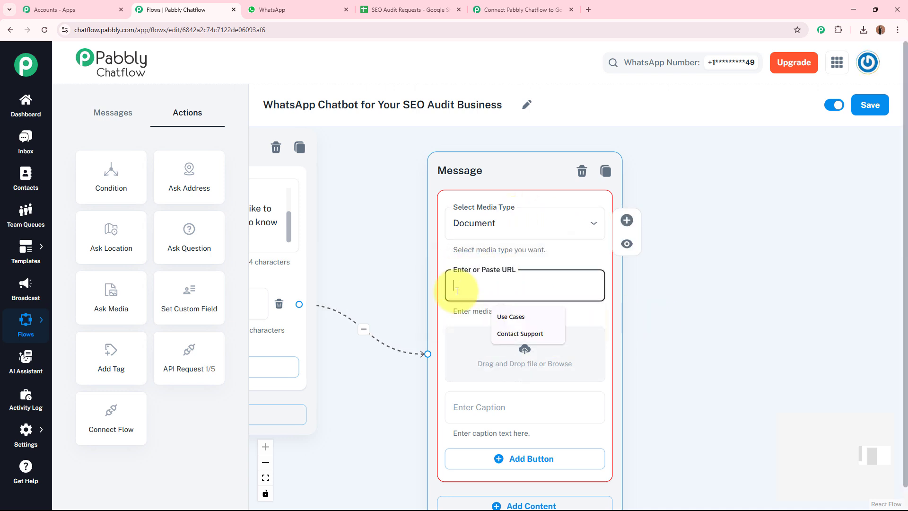
click(675, 324)
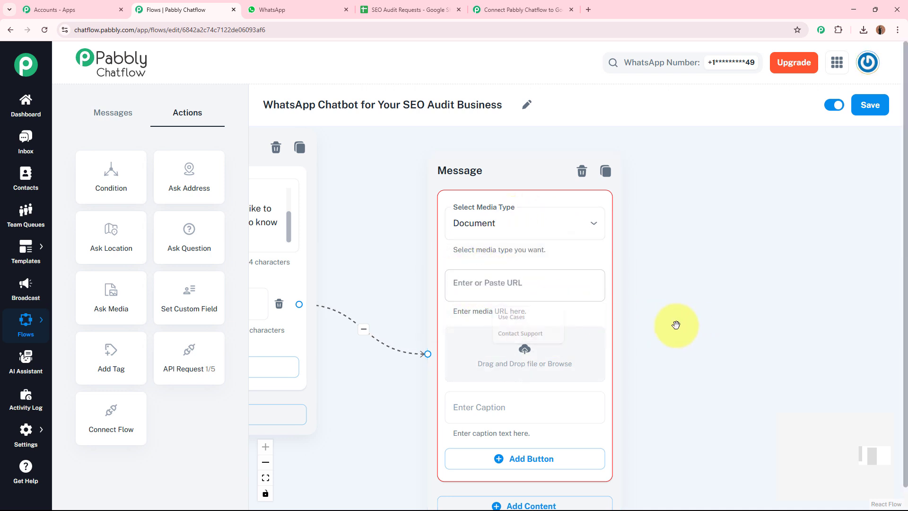
Step: Upload Sample_SEO_Audit_Report_BoostVista from Downloads into the document message
click(525, 352)
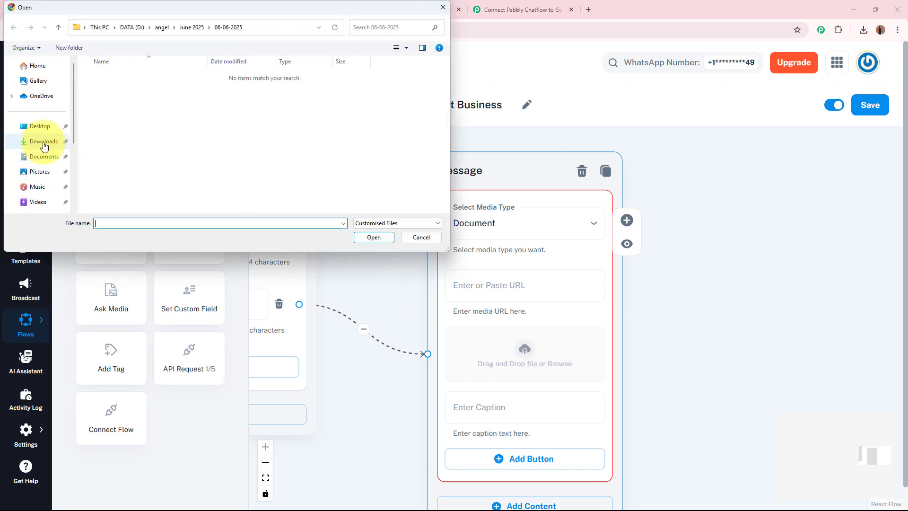
click(44, 142)
click(114, 88)
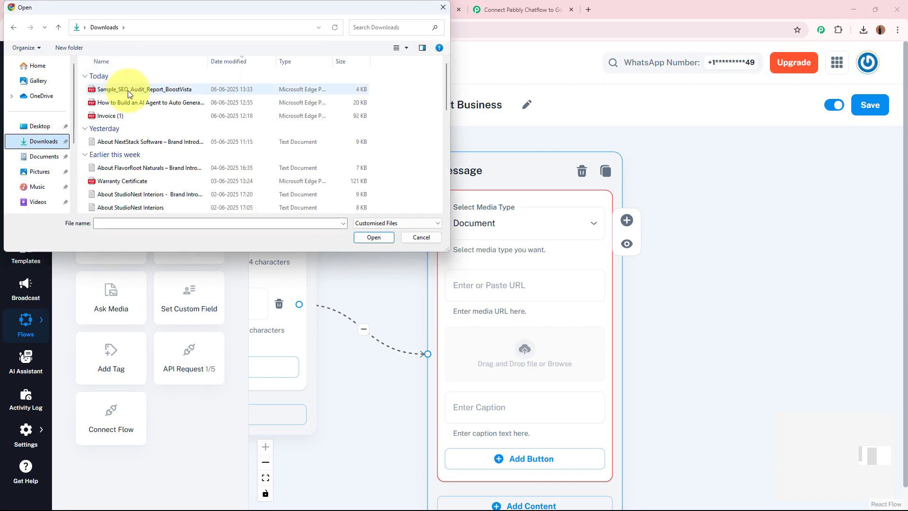
click(374, 238)
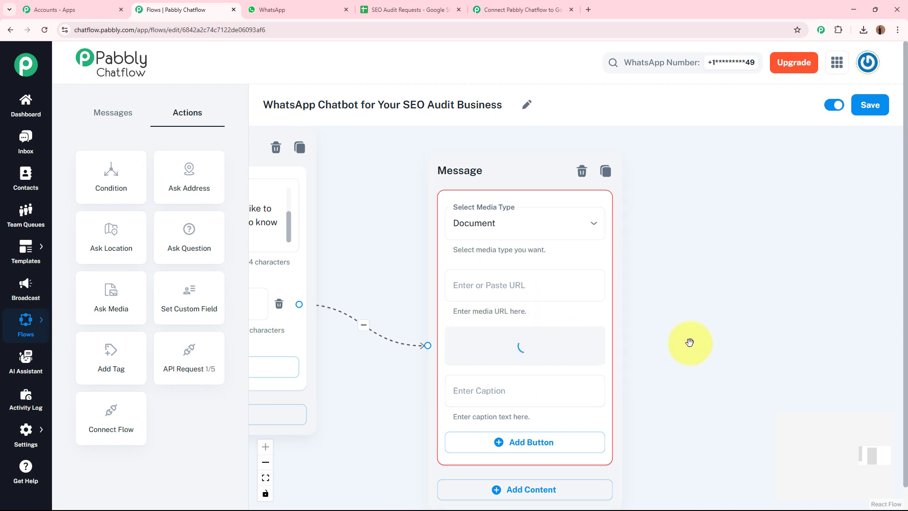
drag(714, 391, 732, 215)
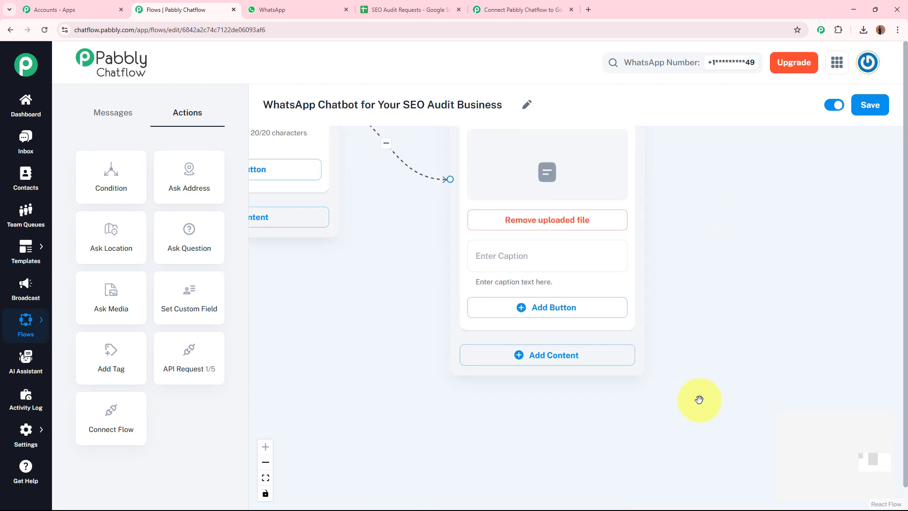
drag(699, 399, 702, 315)
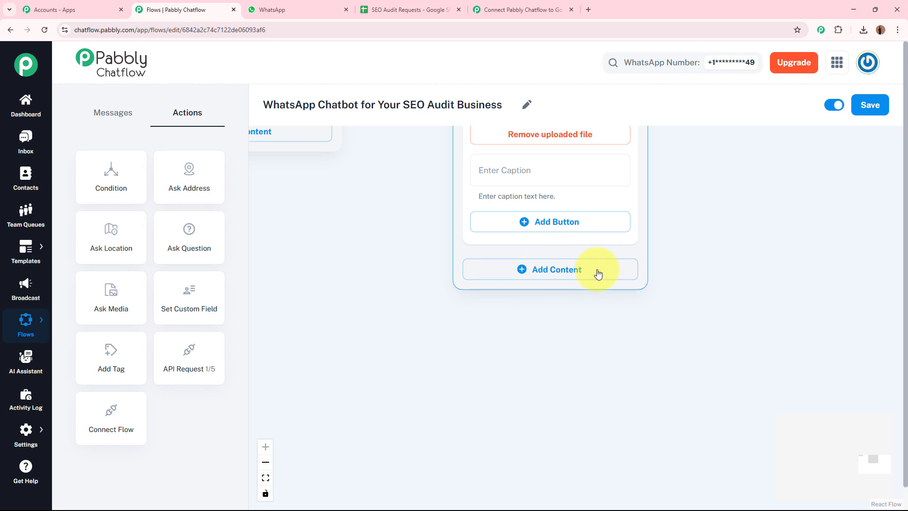
Step: Add a Text + Button block describing BoostVista's sample SEO Audit Report to the document message
click(547, 276)
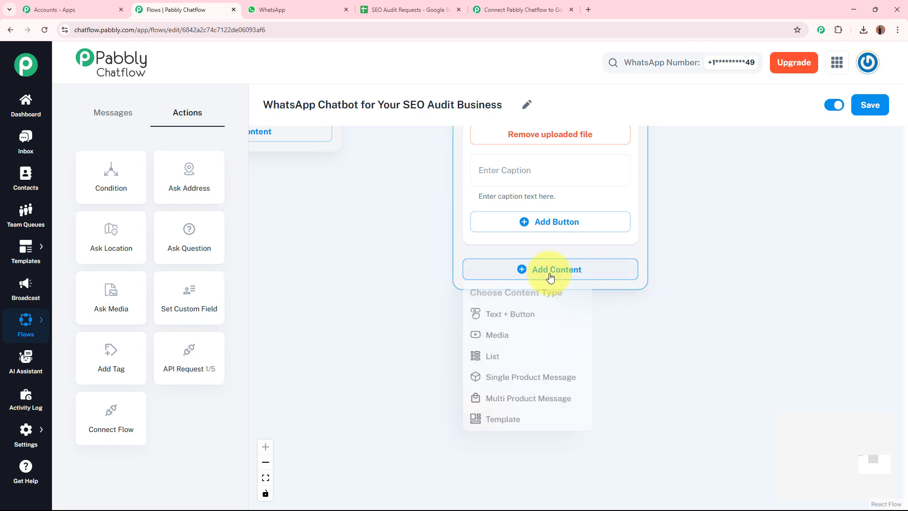
click(522, 320)
click(505, 331)
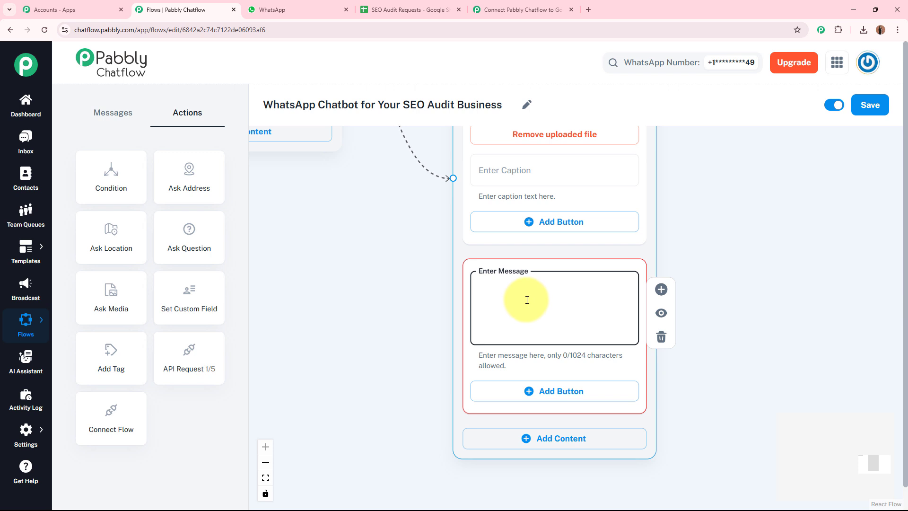
key(ctrl+v)
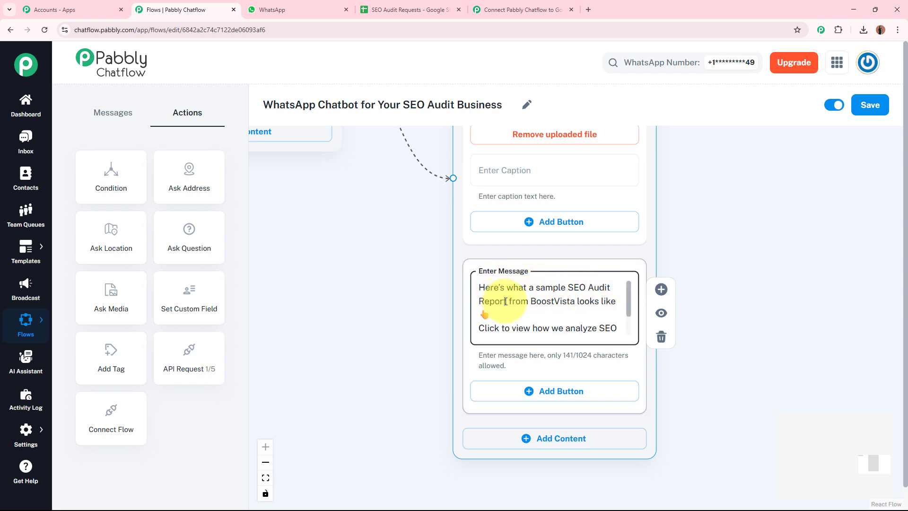
drag(628, 303, 630, 332)
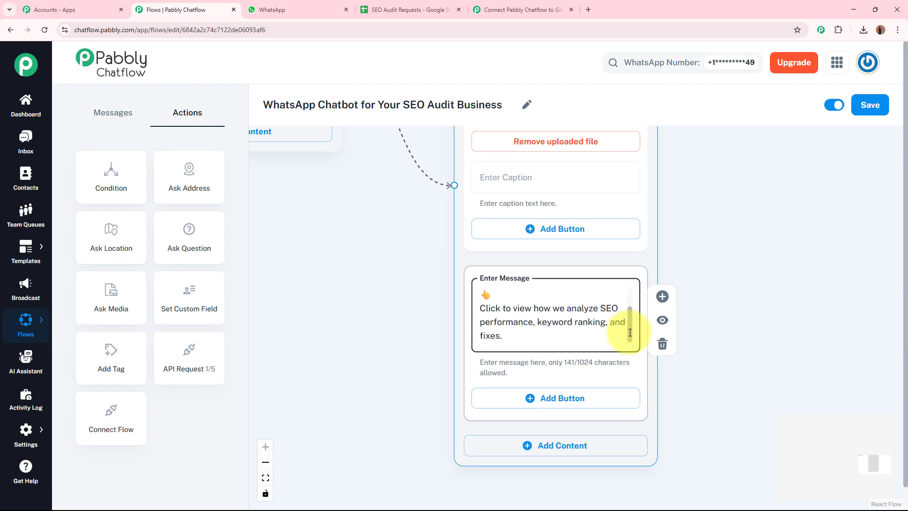
mouse_move(629, 332)
mouse_down()
mouse_move(630, 298)
mouse_move(628, 330)
mouse_up()
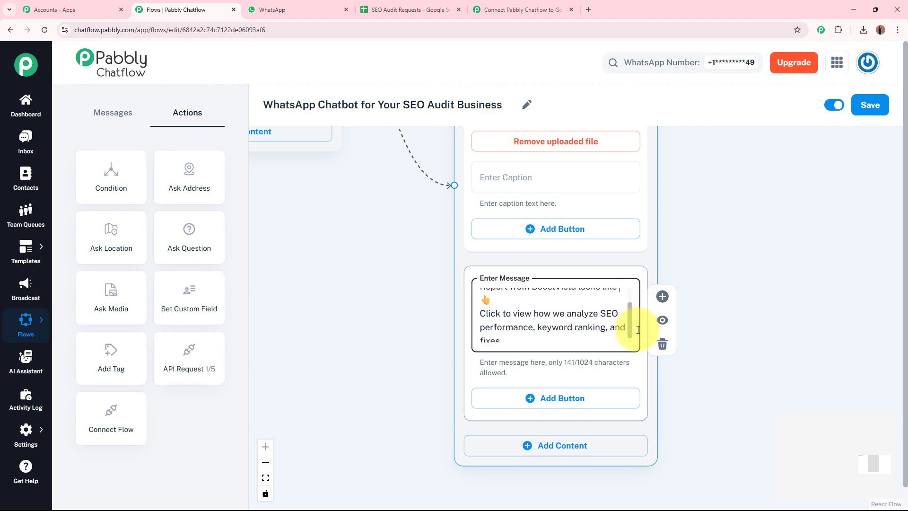
click(740, 218)
scroll(740, 218, down, 6)
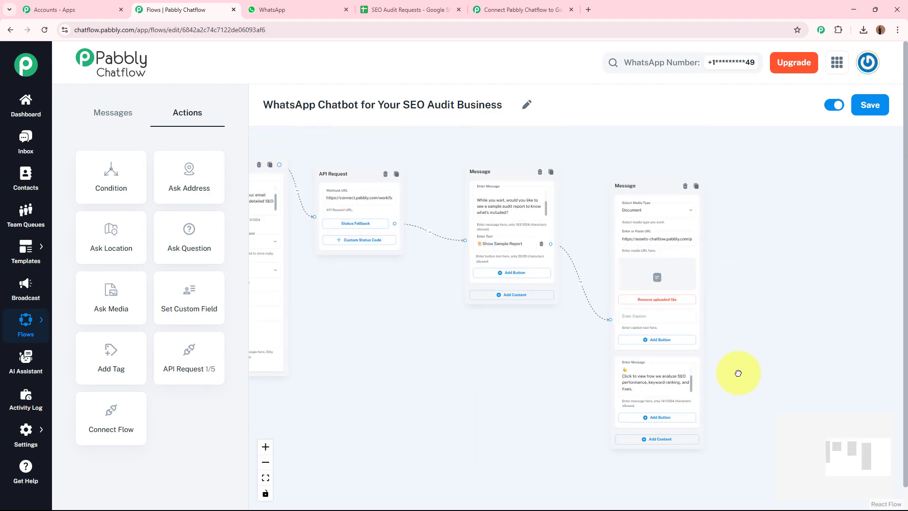
Step: Drag a new connection out of the welcome message's Know Our Services button
scroll(480, 356, down, 2)
scroll(480, 356, down, 2)
drag(481, 356, 665, 307)
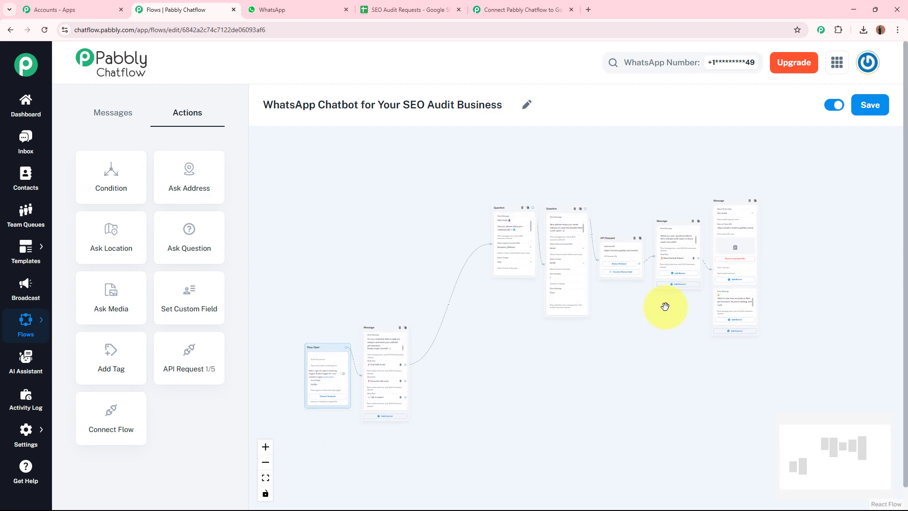
scroll(504, 378, up, 8)
drag(365, 391, 630, 346)
scroll(580, 349, up, 3)
click(314, 323)
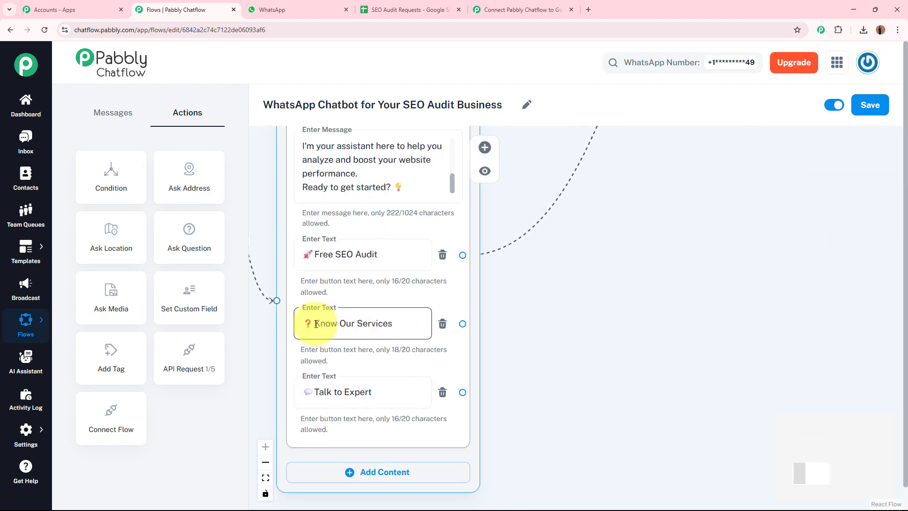
click(413, 320)
drag(566, 369, 381, 335)
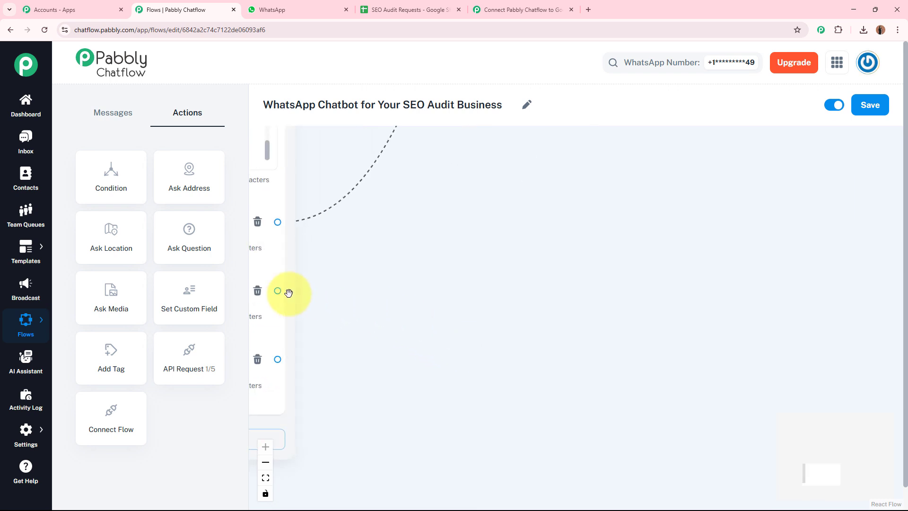
drag(277, 290, 685, 257)
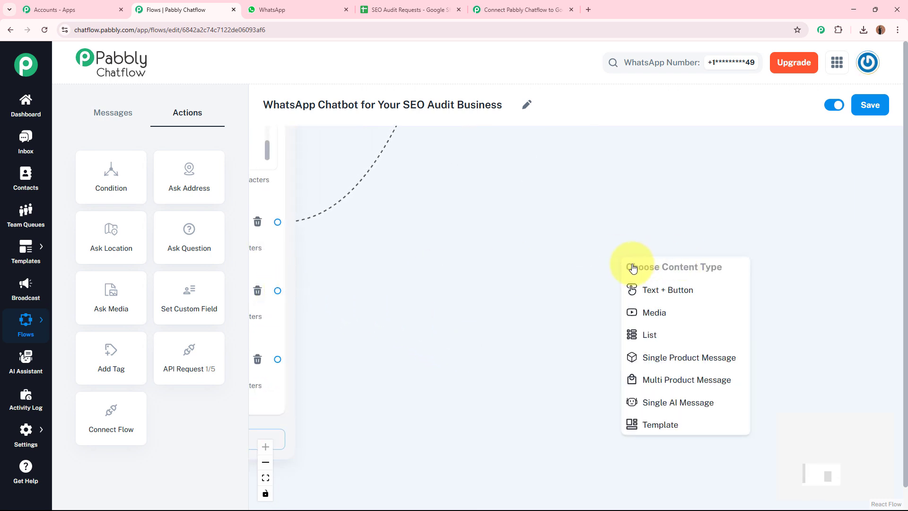
Step: Create a connected text message containing the services description
click(679, 290)
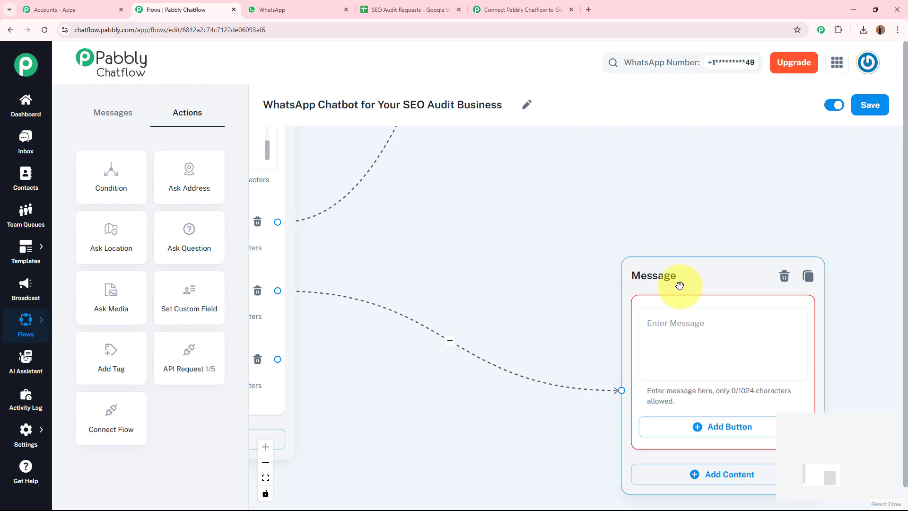
drag(681, 281, 668, 193)
click(641, 255)
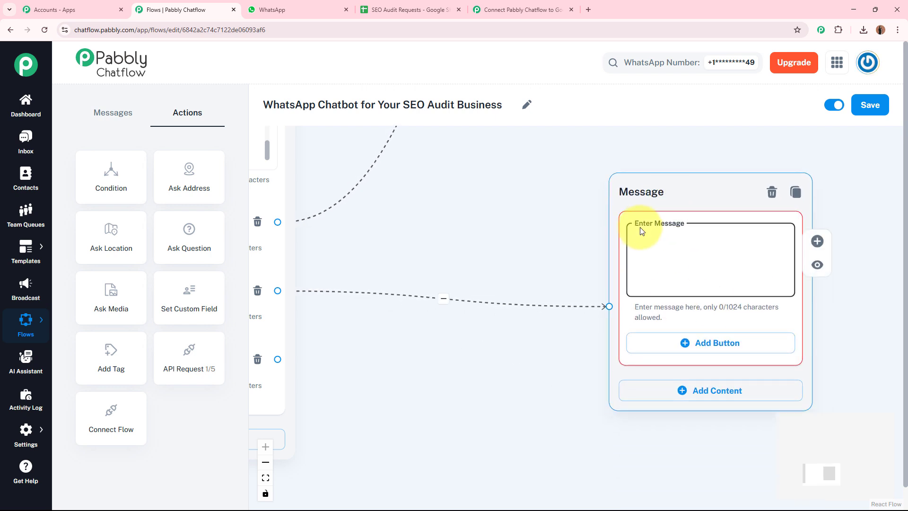
key(ctrl+v)
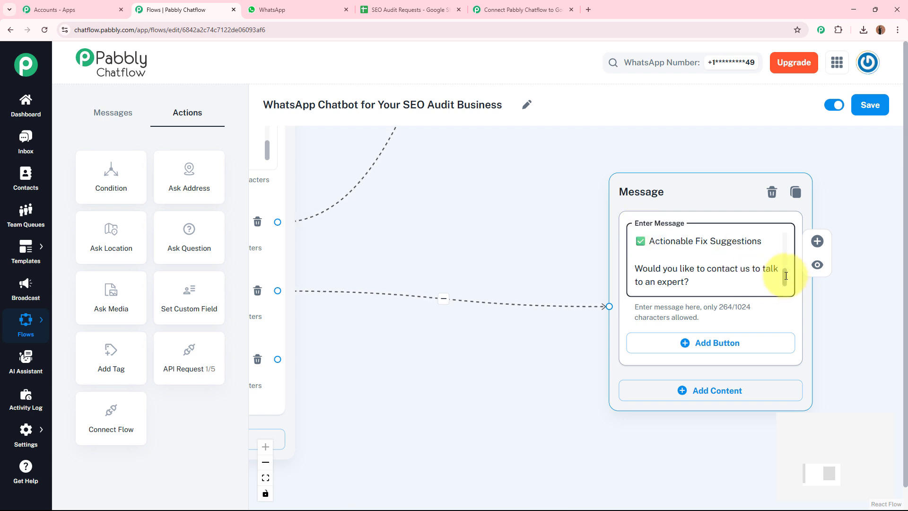
scroll(785, 276, up, 3)
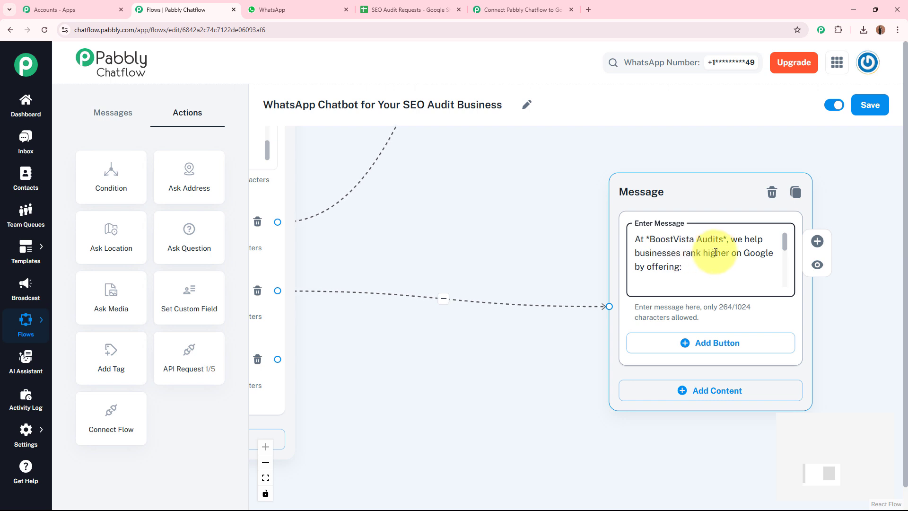
drag(786, 243, 775, 290)
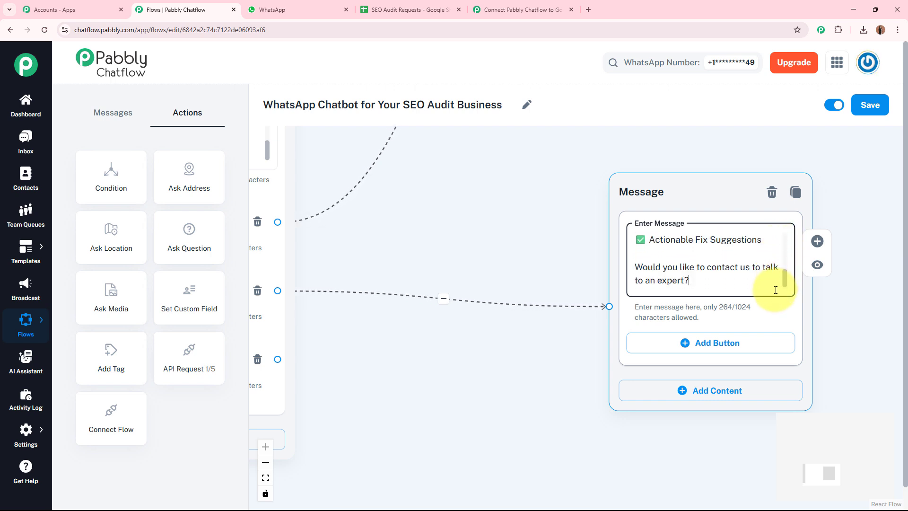
drag(553, 232, 509, 205)
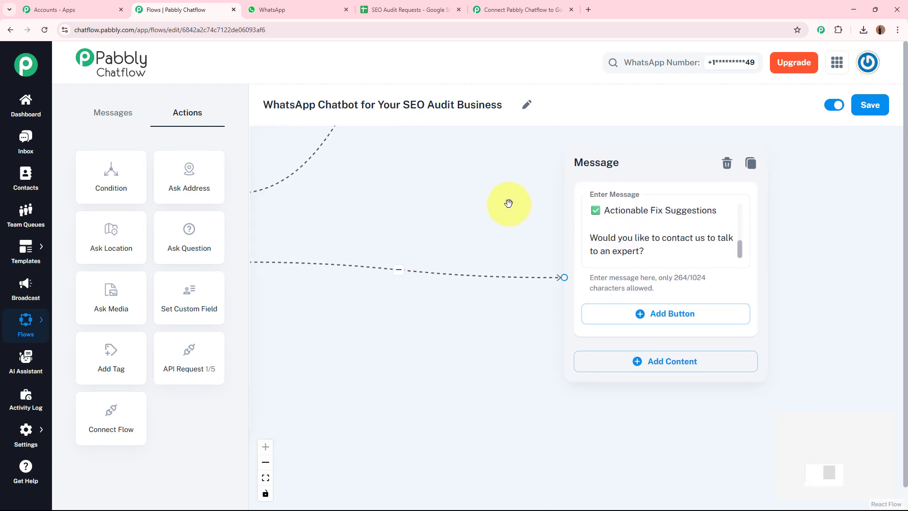
Step: Add a 'Talk to Expert' button to the services message and drag a connection from Talk to Expert
click(663, 318)
drag(436, 338, 761, 307)
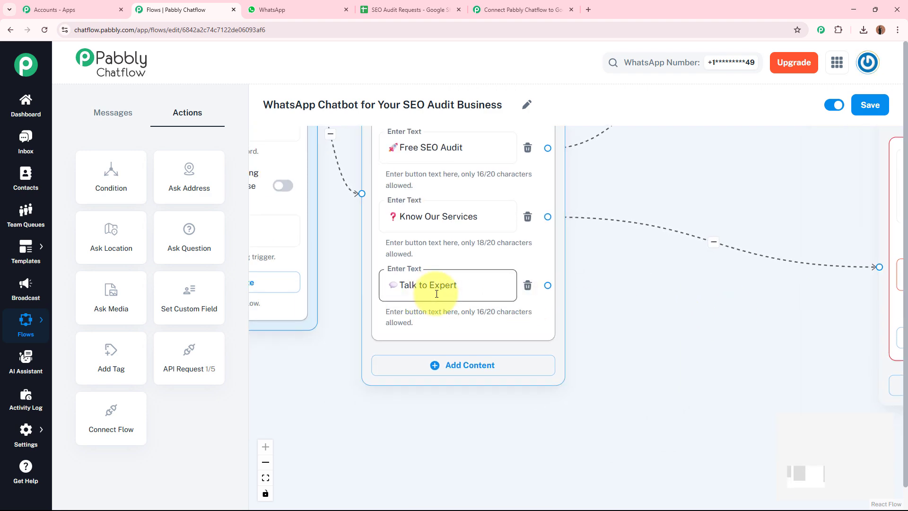
click(496, 293)
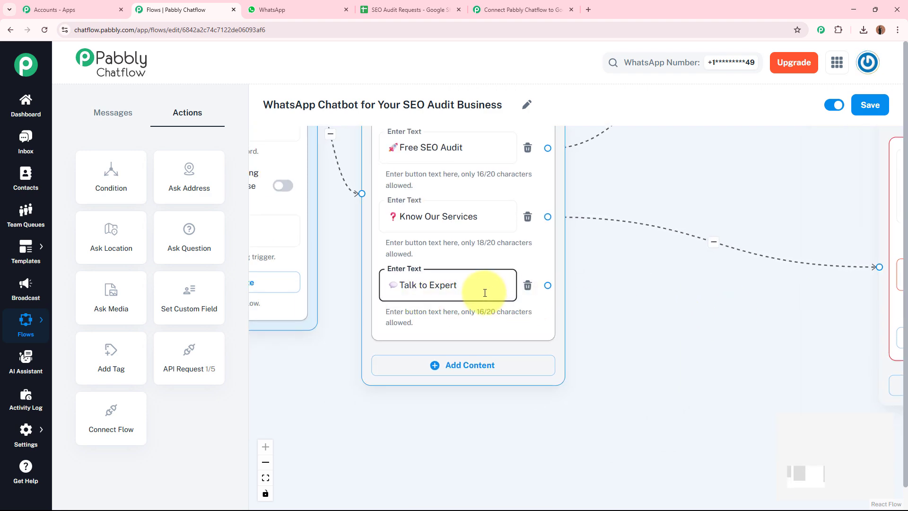
key(ctrl+a)
drag(675, 300, 425, 280)
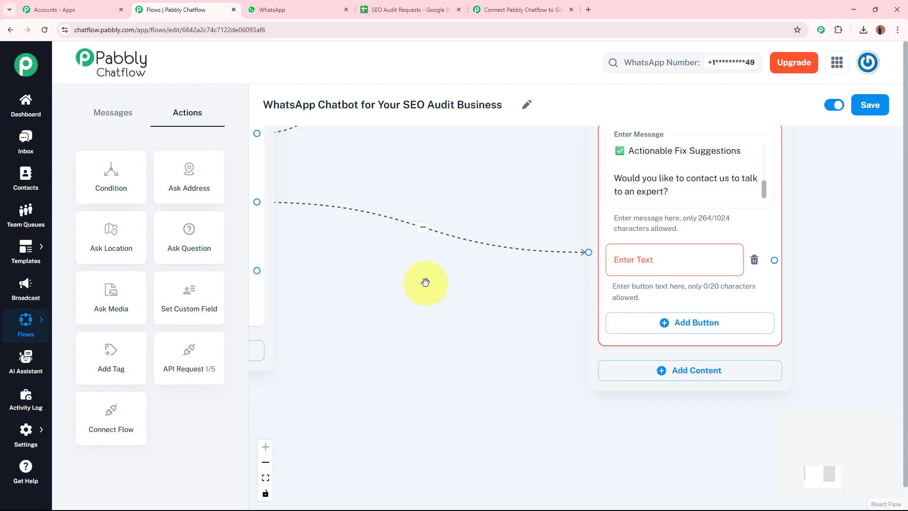
click(696, 268)
text(💭Talk to Expert)
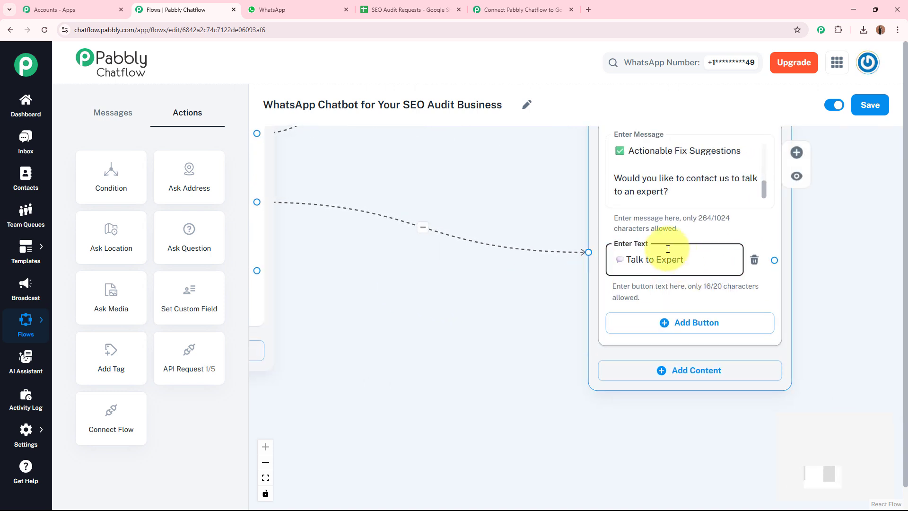
click(520, 302)
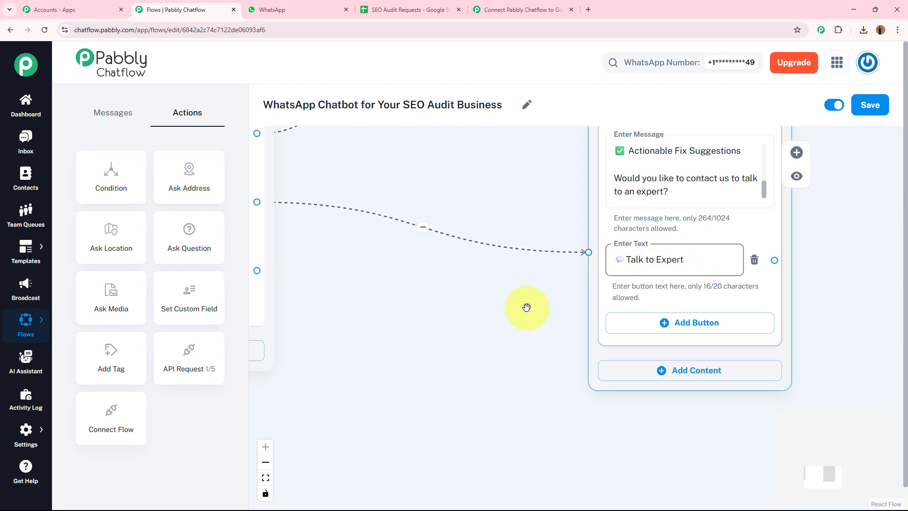
drag(526, 344, 682, 252)
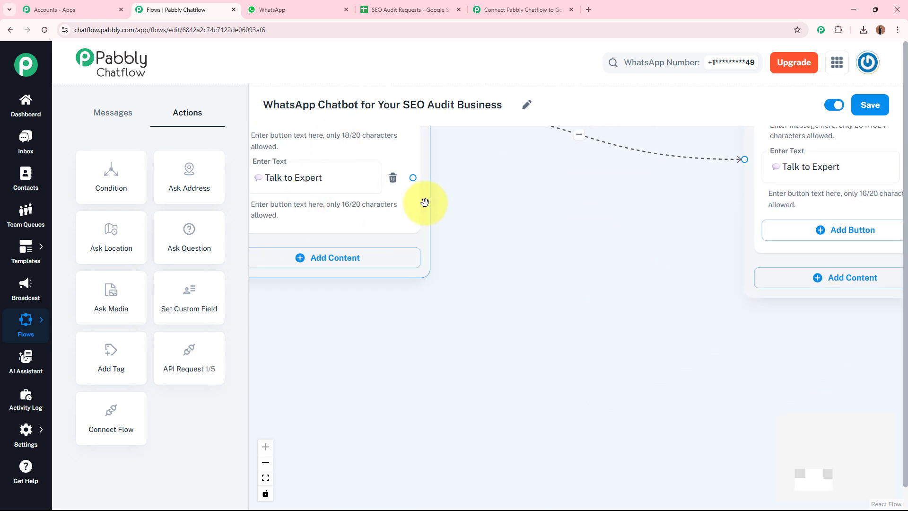
drag(412, 178, 770, 402)
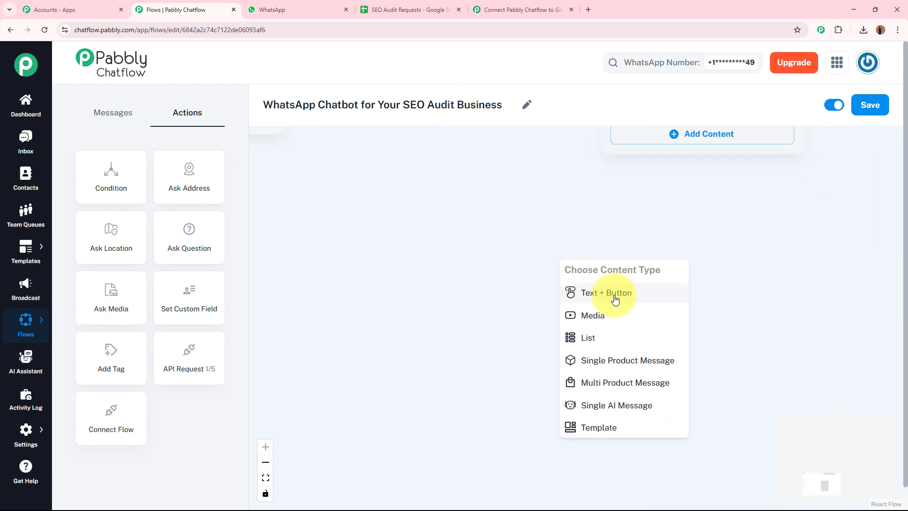
Step: Create a Text + Button message with the expert's contact details, linked from both Talk to Expert buttons
click(588, 298)
click(669, 284)
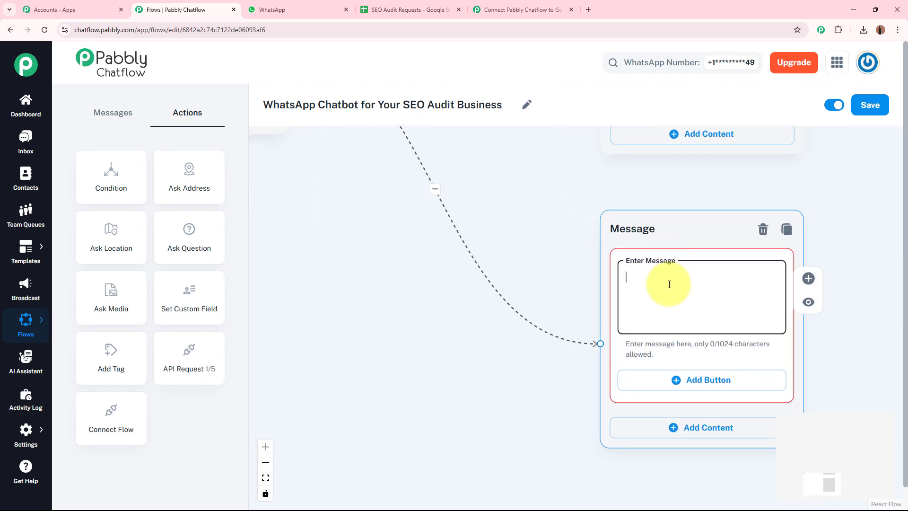
key(ctrl+v)
drag(841, 177, 679, 170)
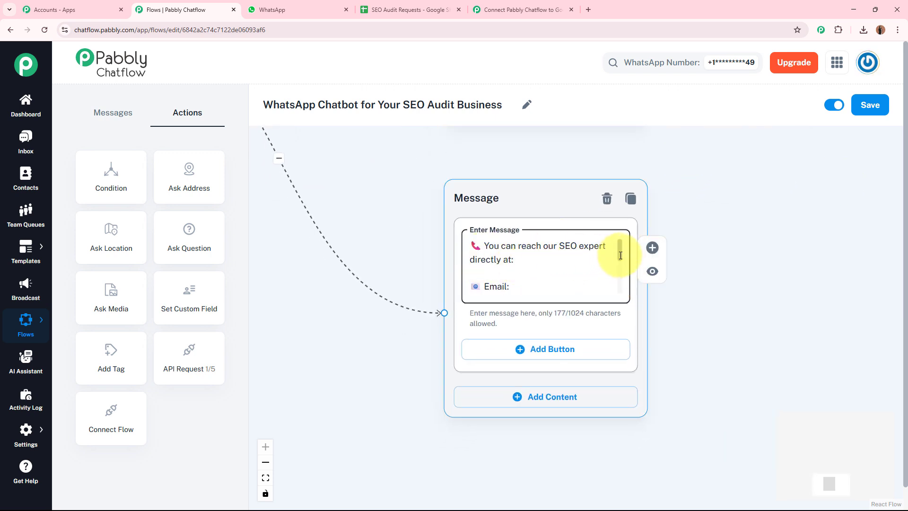
mouse_move(620, 256)
mouse_down()
mouse_move(621, 292)
mouse_move(626, 249)
mouse_up()
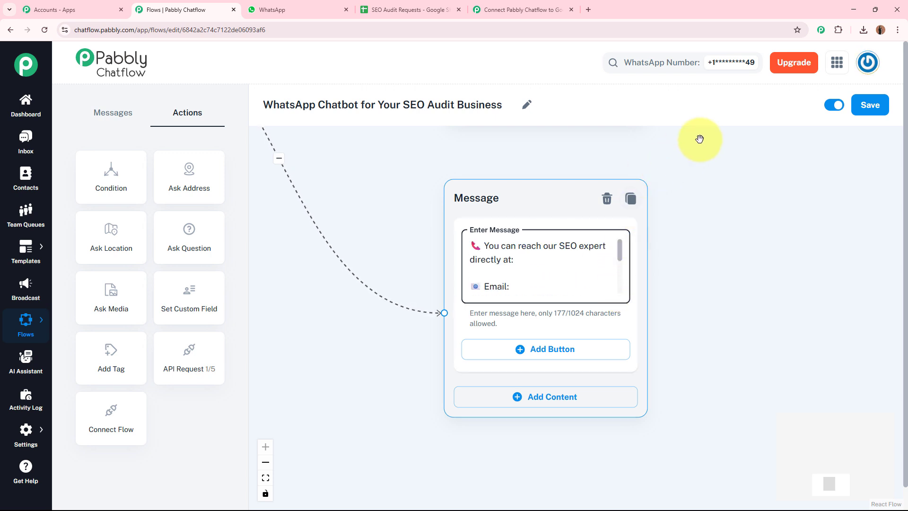
drag(699, 158, 704, 316)
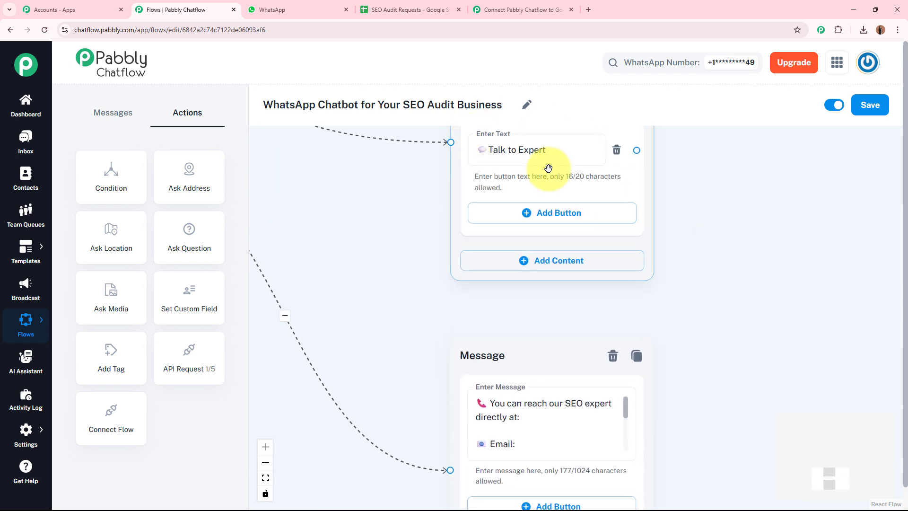
drag(636, 150, 450, 469)
drag(727, 453, 776, 257)
Step: Add a 'Back to Main Menu' button to the contact message, linked to the welcome message
click(591, 315)
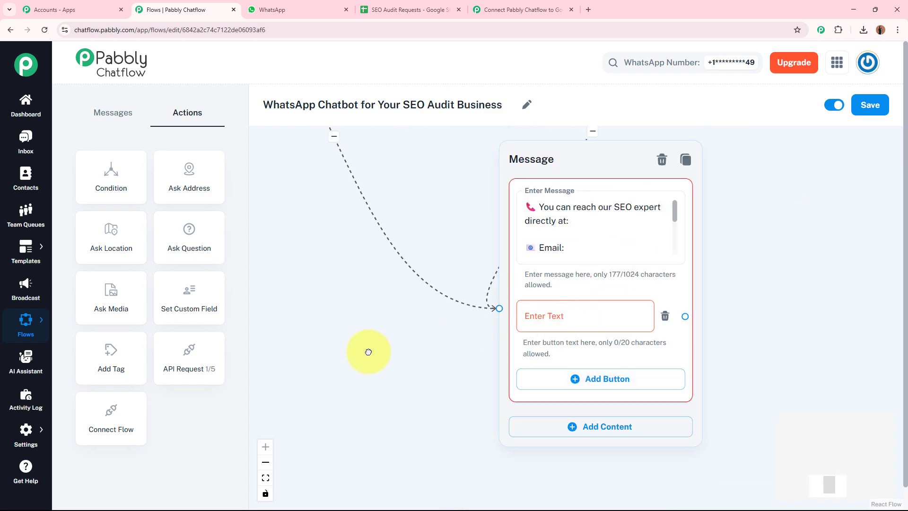
drag(366, 351, 531, 399)
scroll(525, 350, down, 5)
drag(486, 341, 396, 242)
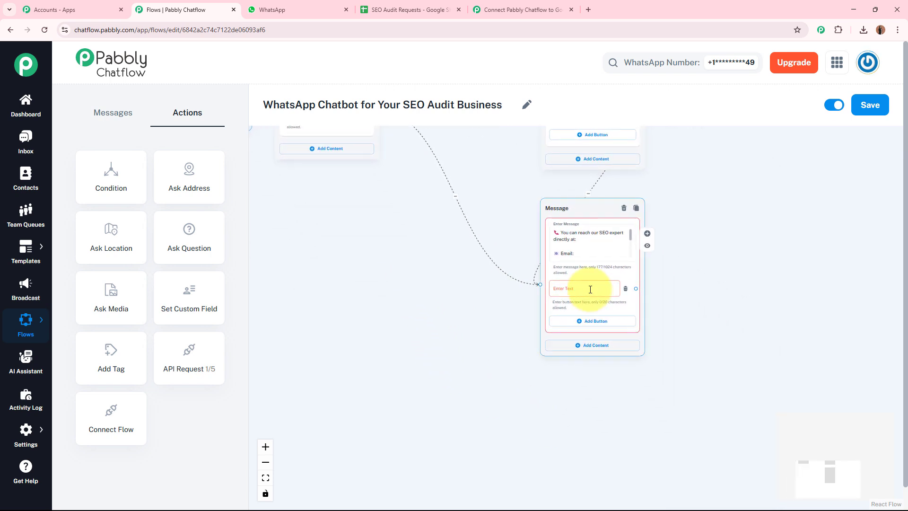
scroll(590, 290, up, 5)
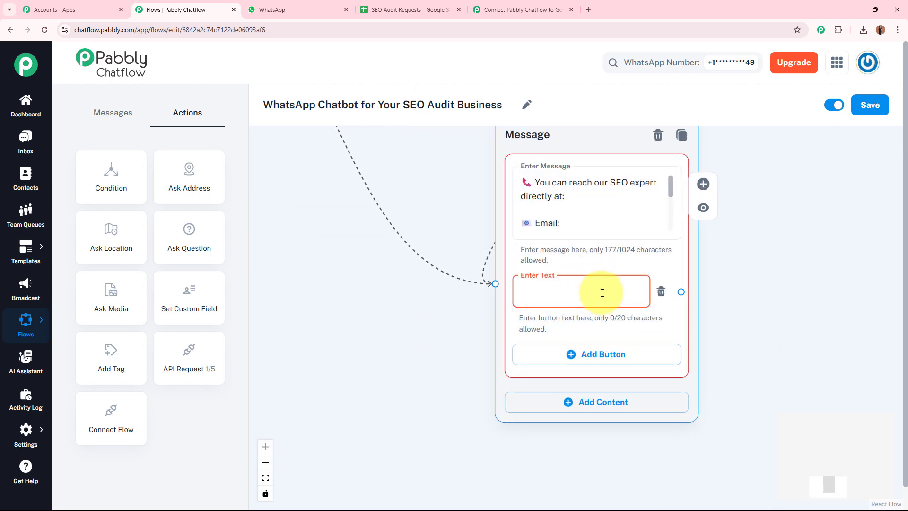
text(🔙Back to Main Menu)
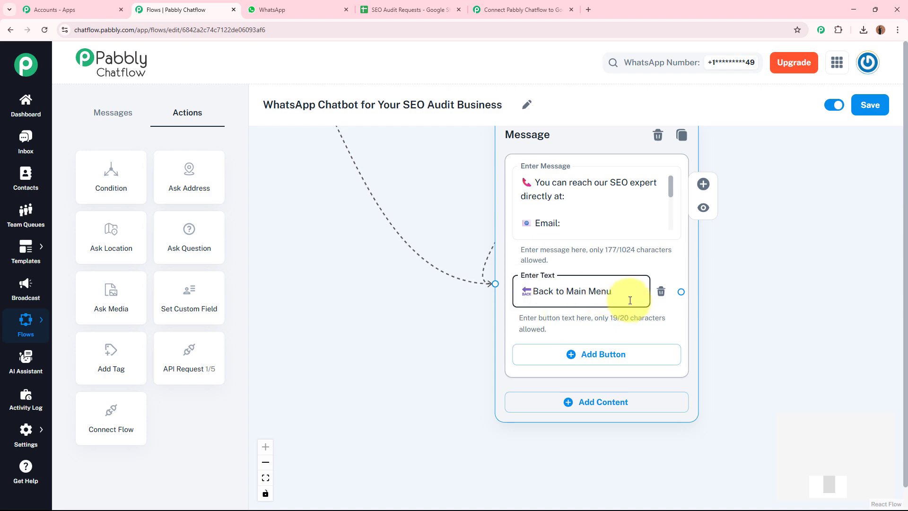
drag(680, 291, 378, 311)
Step: Move the services and contact message nodes into a tidier layout and save the flow
scroll(663, 326, down, 3)
drag(685, 297, 444, 134)
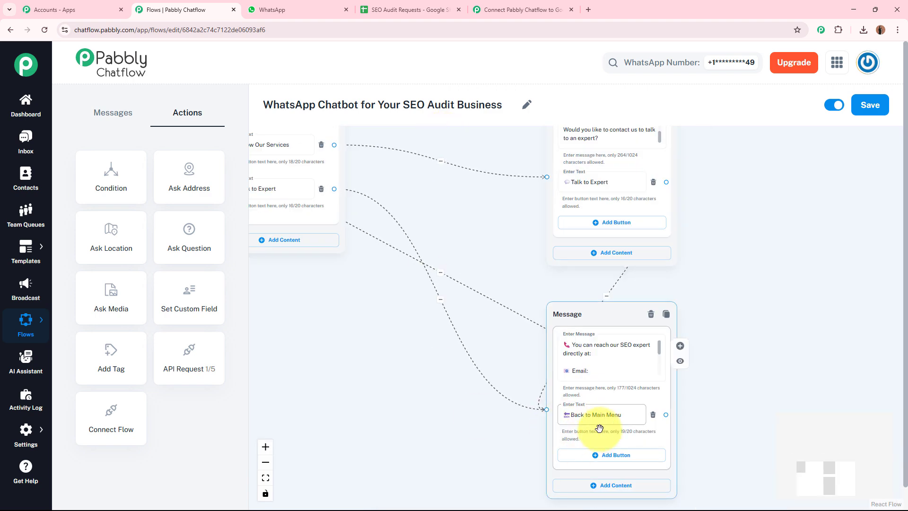
drag(279, 165, 402, 196)
click(403, 196)
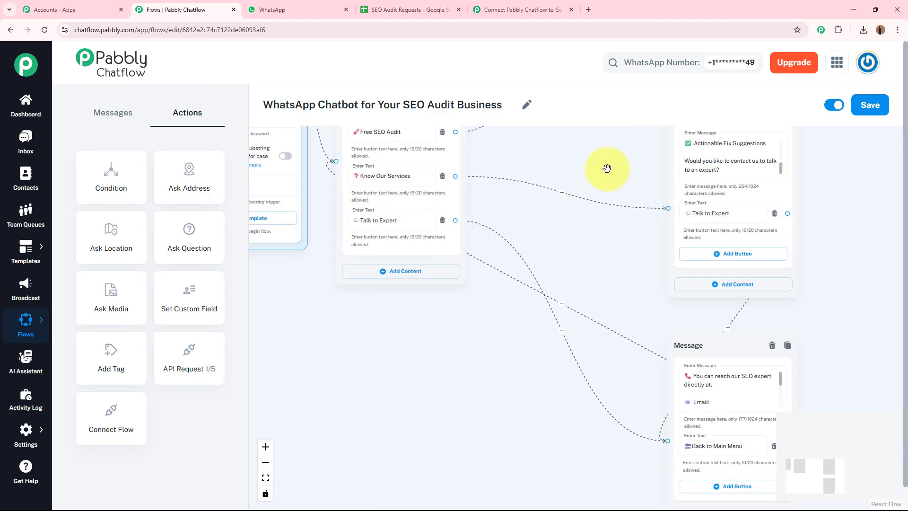
scroll(606, 169, down, 2)
scroll(501, 335, down, 5)
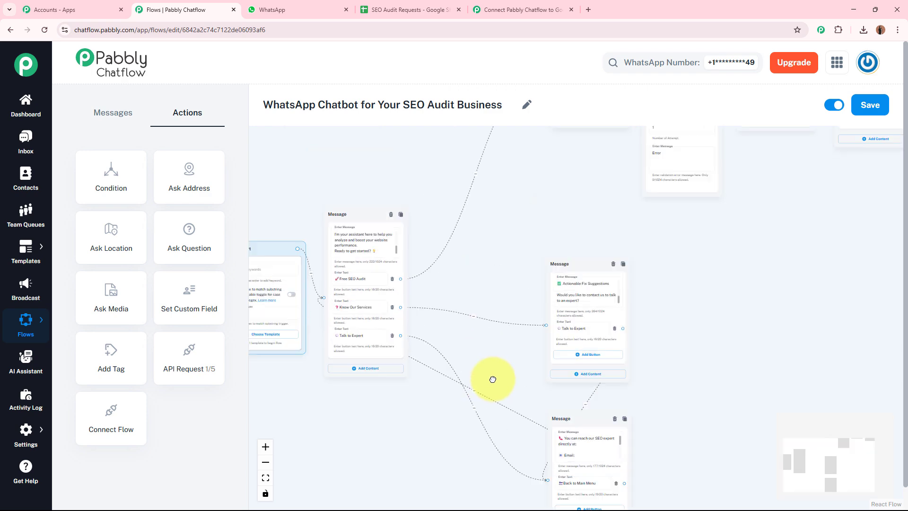
drag(535, 310, 533, 298)
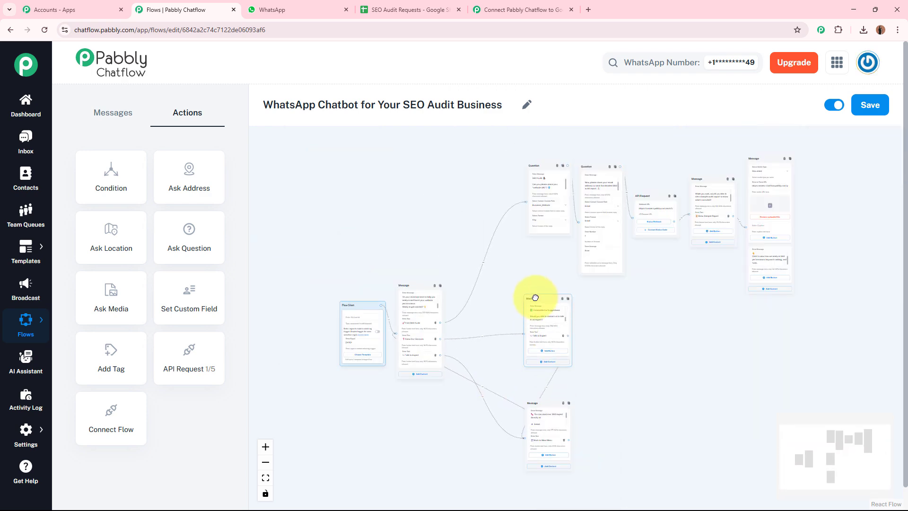
drag(533, 406, 537, 385)
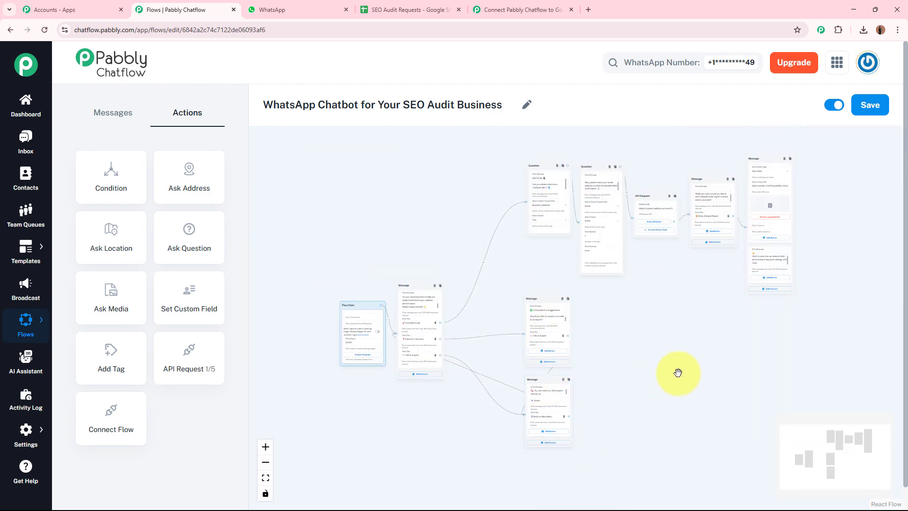
drag(677, 371, 653, 377)
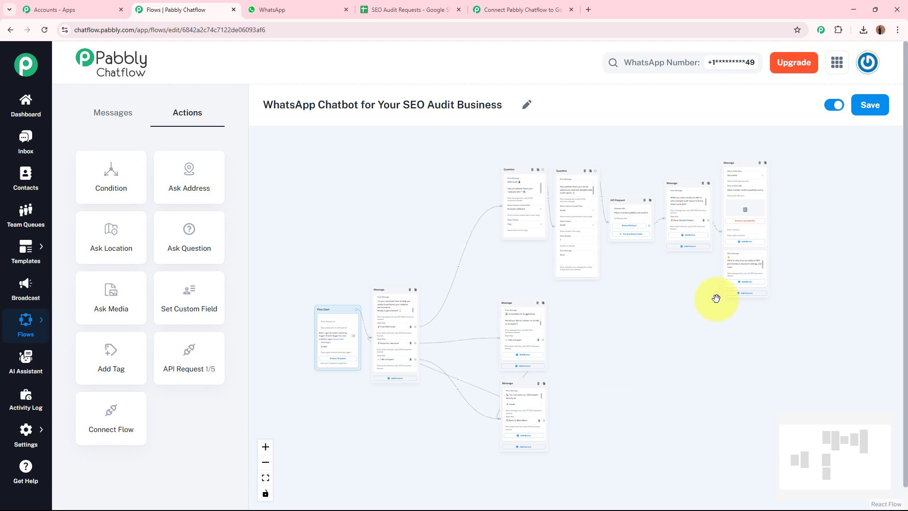
click(865, 114)
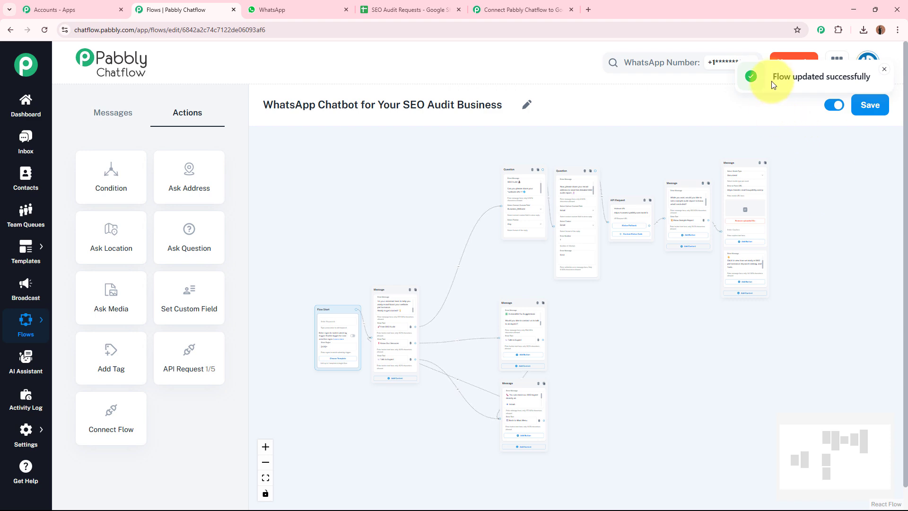
Step: Align the welcome message beside Flow Start, then switch to WhatsApp Web
key(ctrl+a)
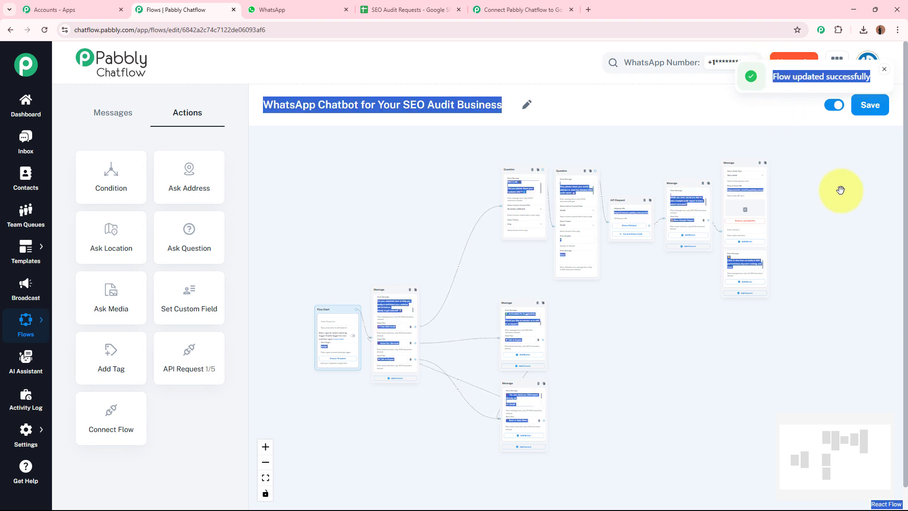
double_click(641, 335)
click(565, 96)
scroll(593, 361, down, 5)
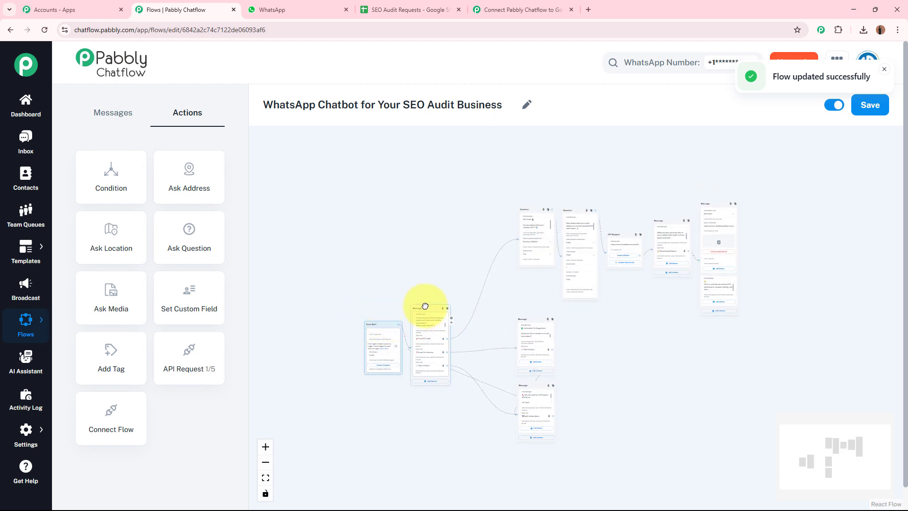
drag(421, 305, 431, 284)
drag(377, 313, 399, 290)
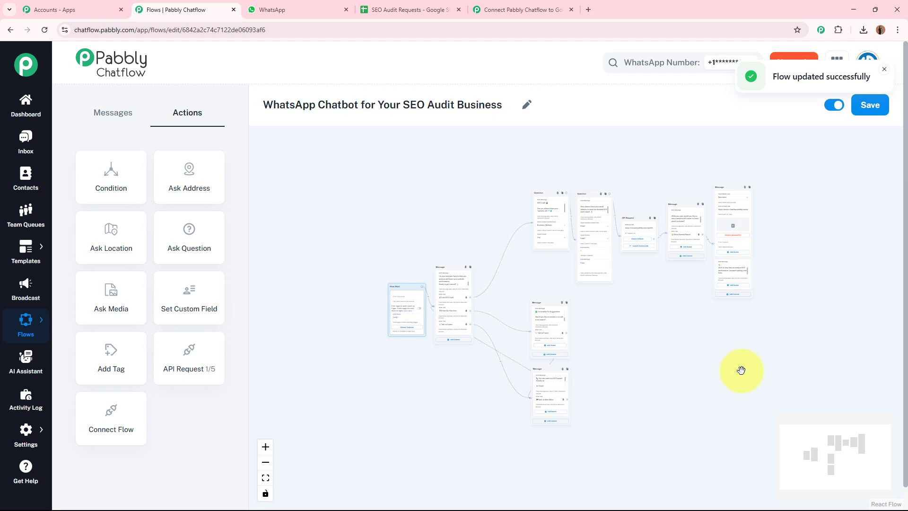
key(ctrl+Tab)
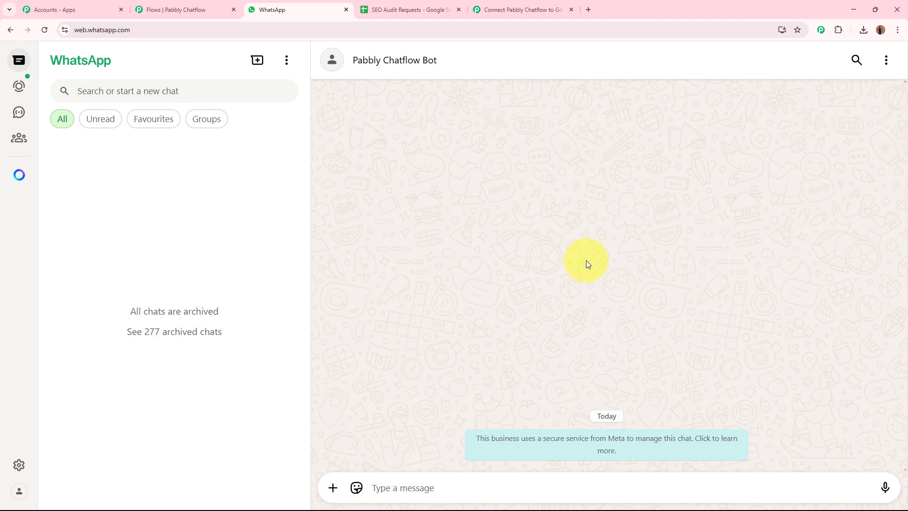
Step: Confirm row 5 of the SEO Audit Requests sheet is still empty
click(406, 8)
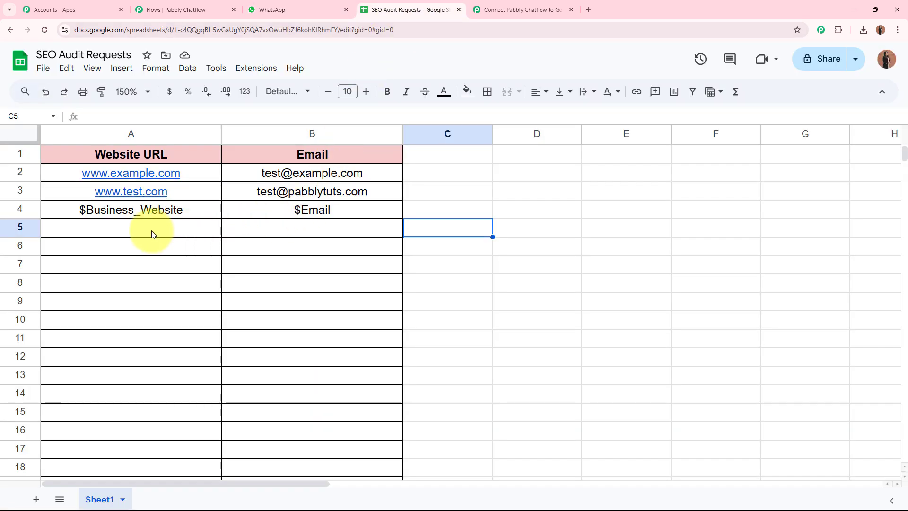
drag(151, 233, 382, 239)
click(529, 239)
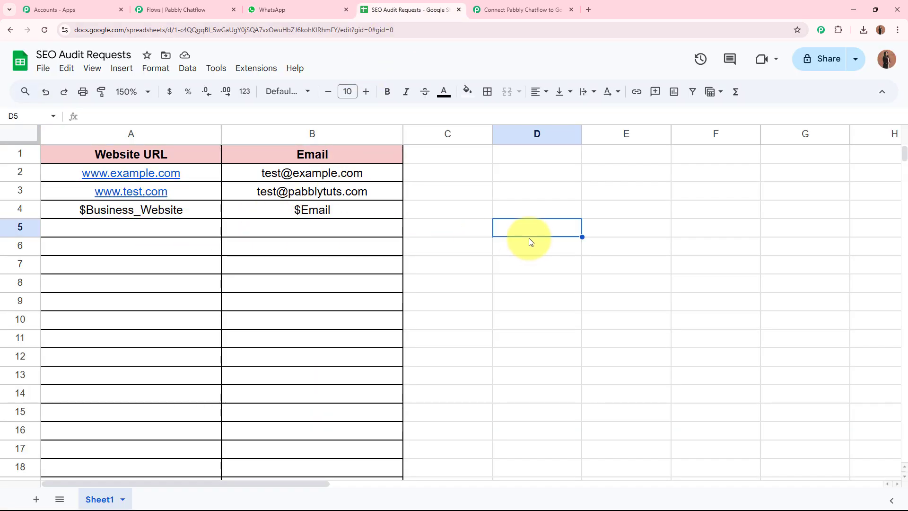
Step: Send the opening question to the bot and review its welcome reply
click(258, 9)
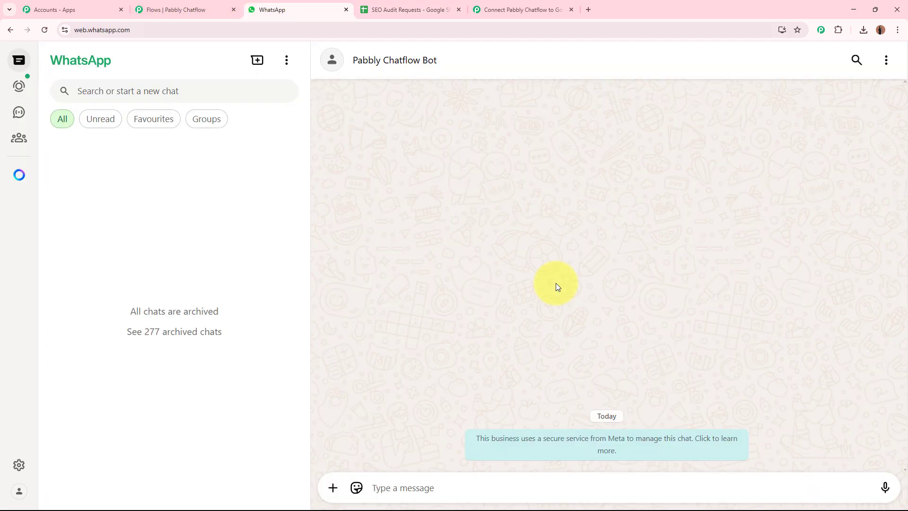
click(422, 487)
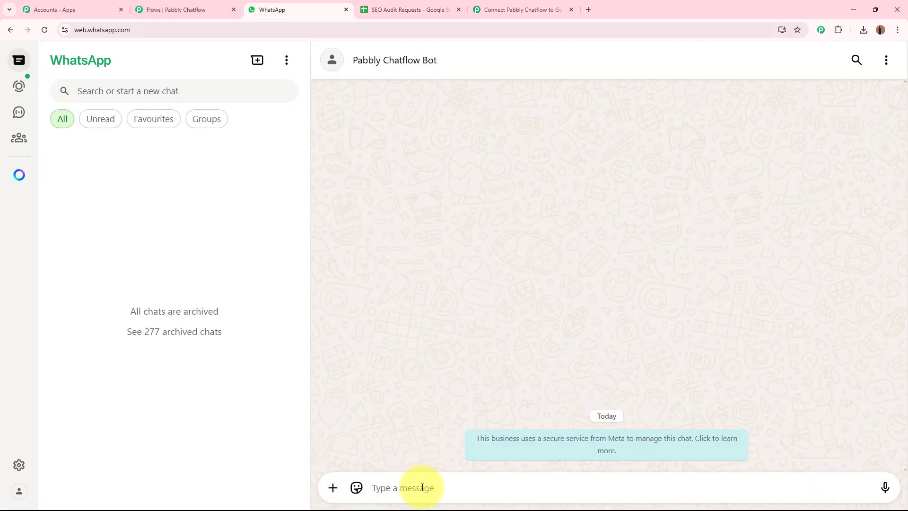
text(Hello, What do you need for the free audit?)
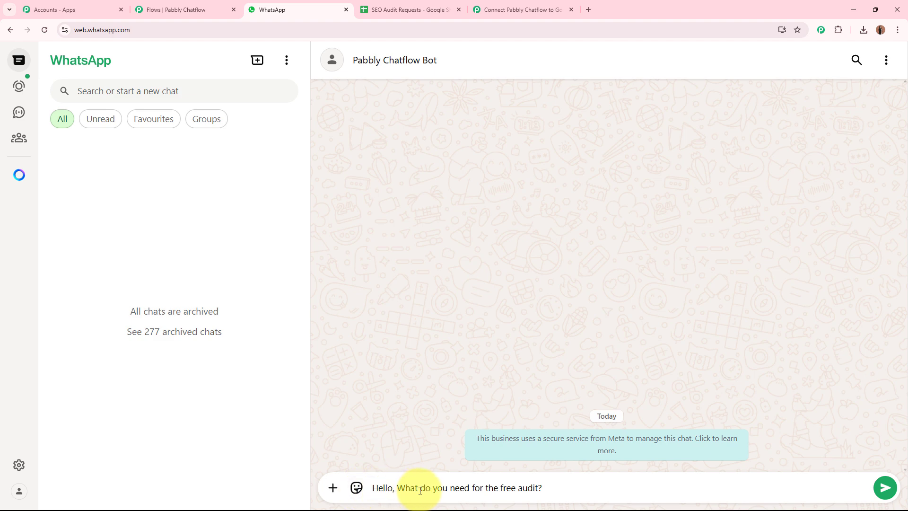
click(884, 487)
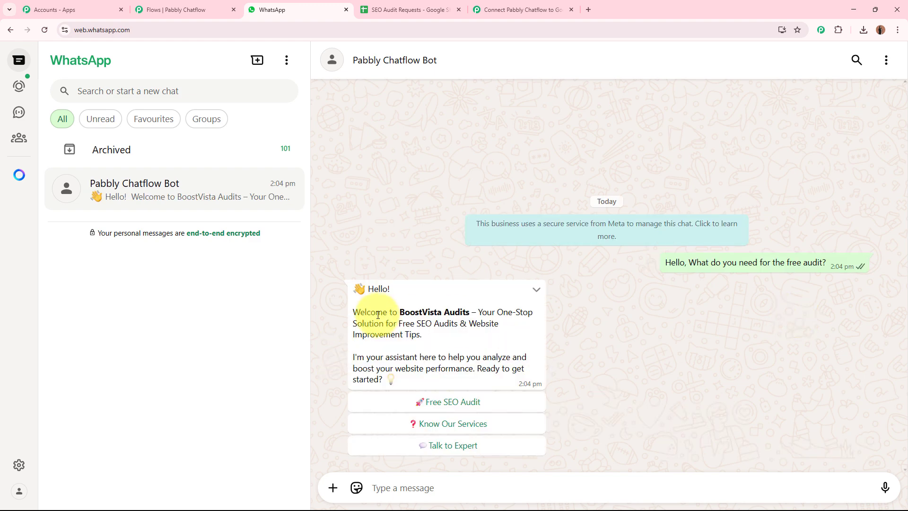
drag(349, 310, 450, 345)
click(447, 342)
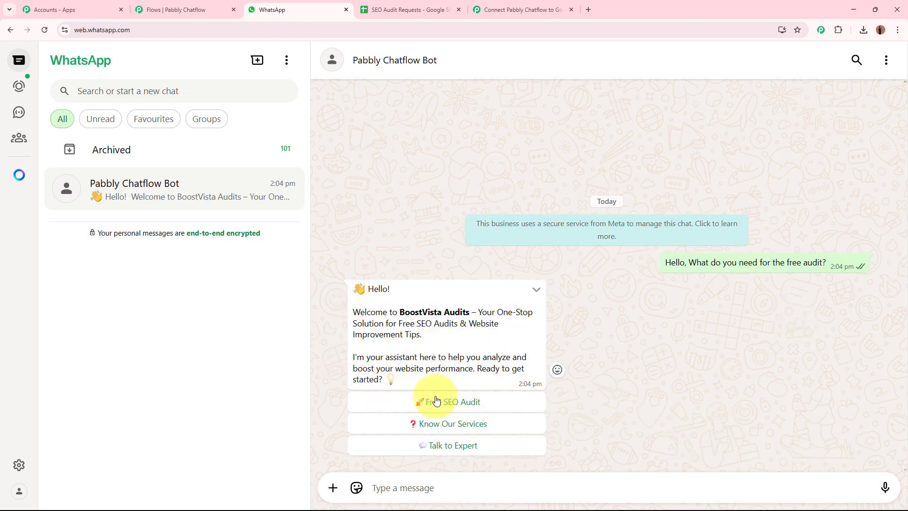
click(499, 402)
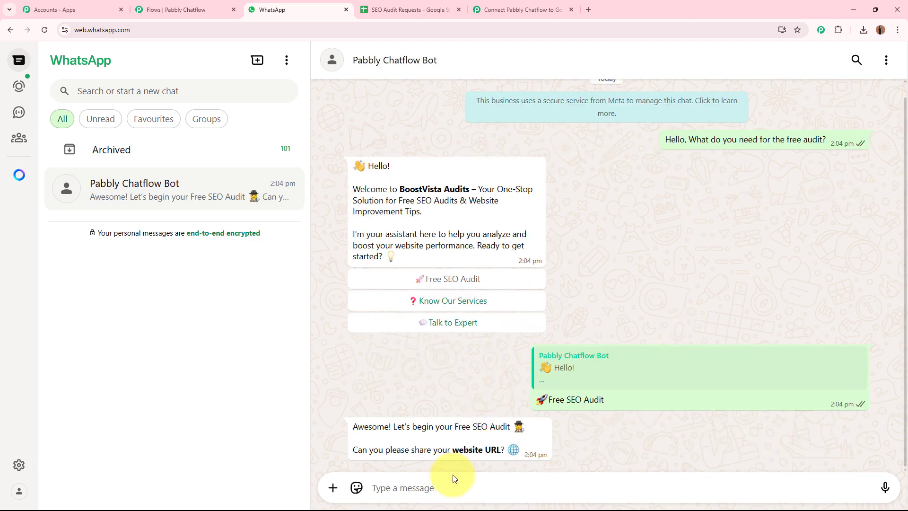
text(ww)
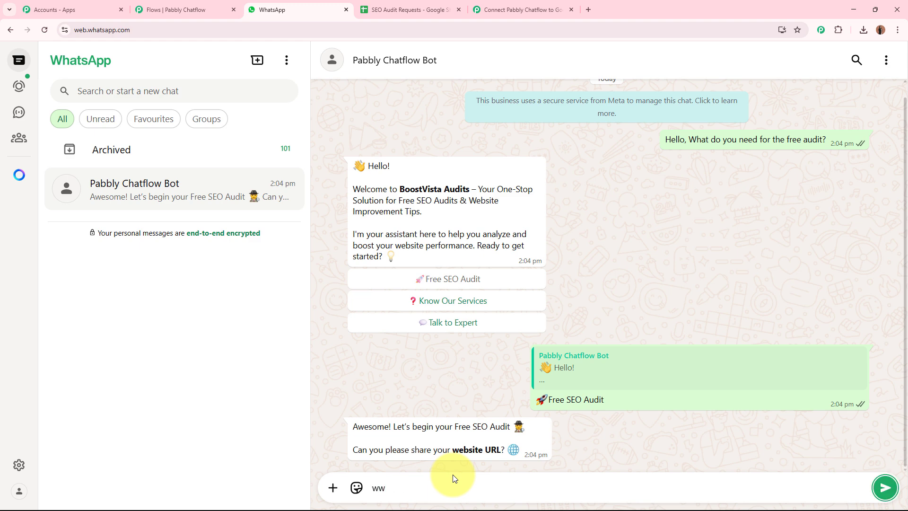
text(w.demowebsite.com)
key(Return)
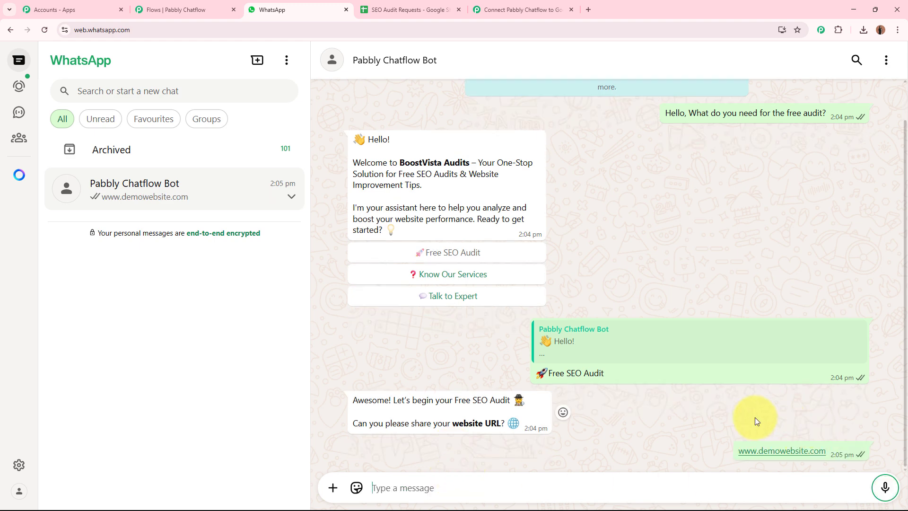
drag(394, 450, 525, 448)
click(525, 448)
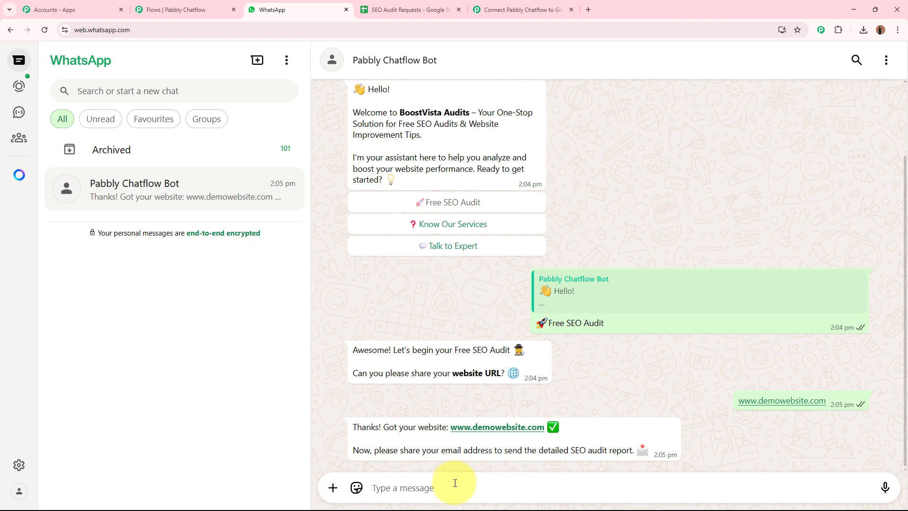
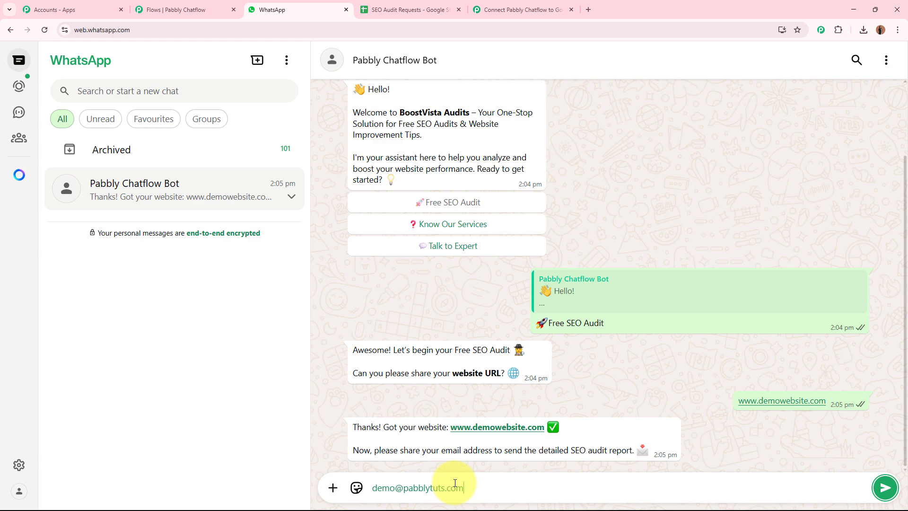
Step: Submit a demo email address and review the bot's report confirmation and delivery time
key(Return)
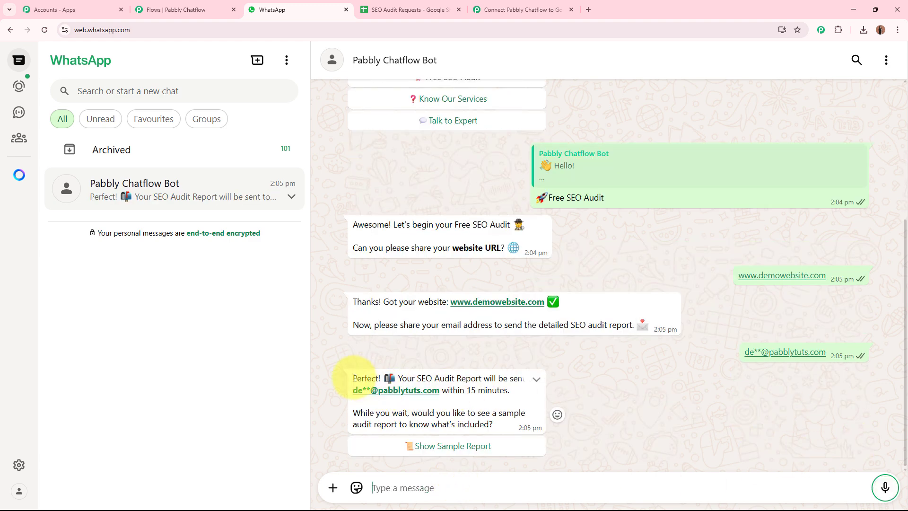
drag(355, 377, 515, 379)
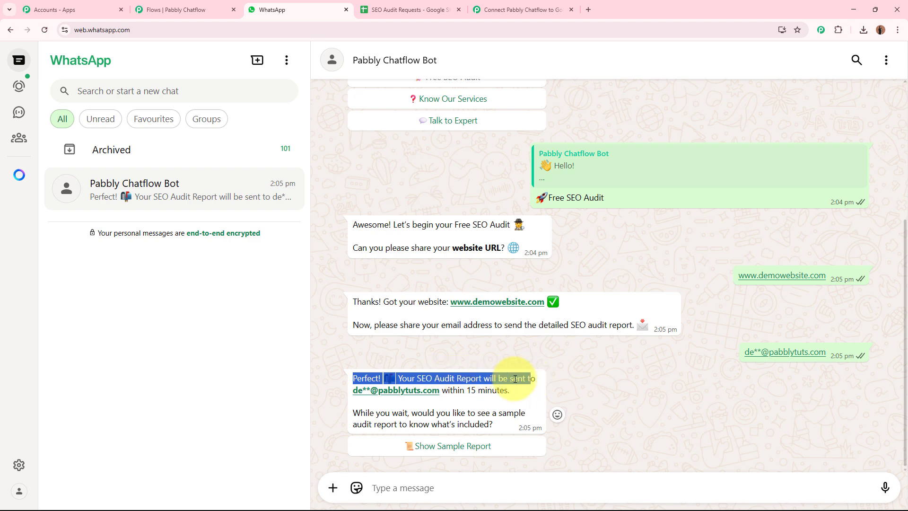
drag(450, 391, 497, 391)
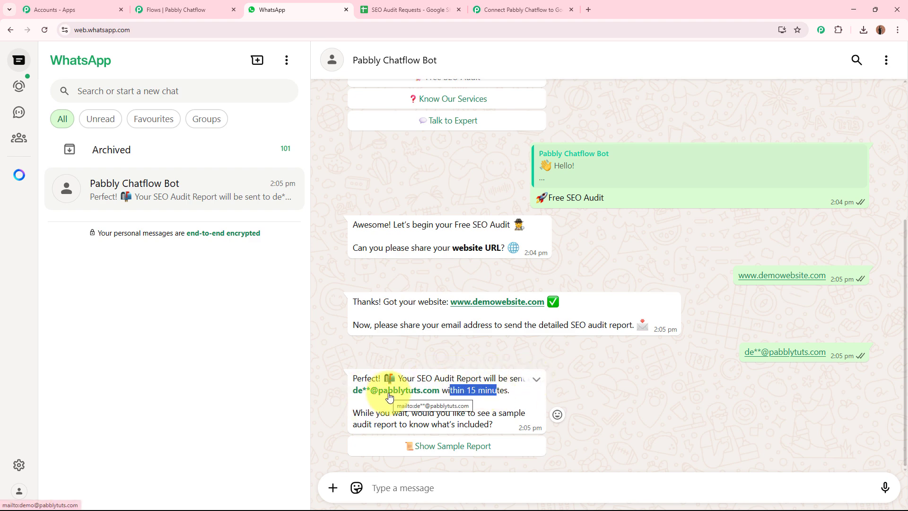
click(417, 5)
click(212, 233)
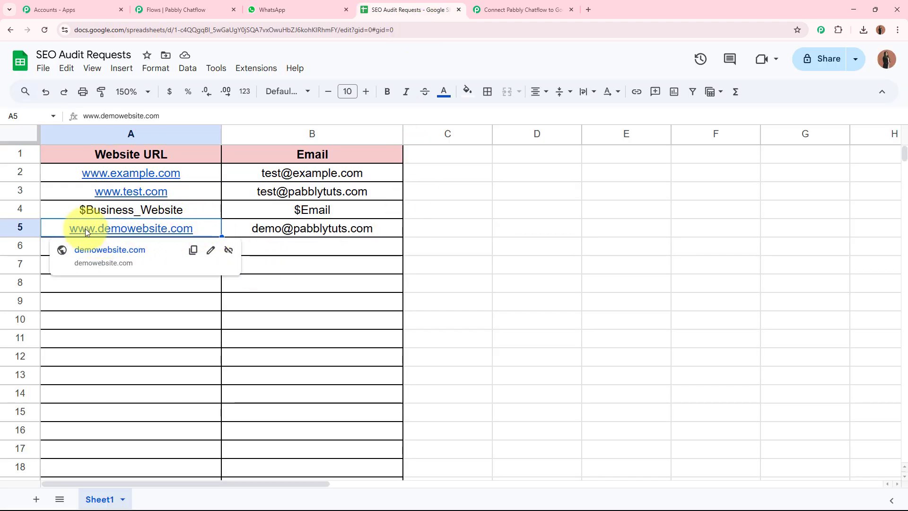
click(308, 233)
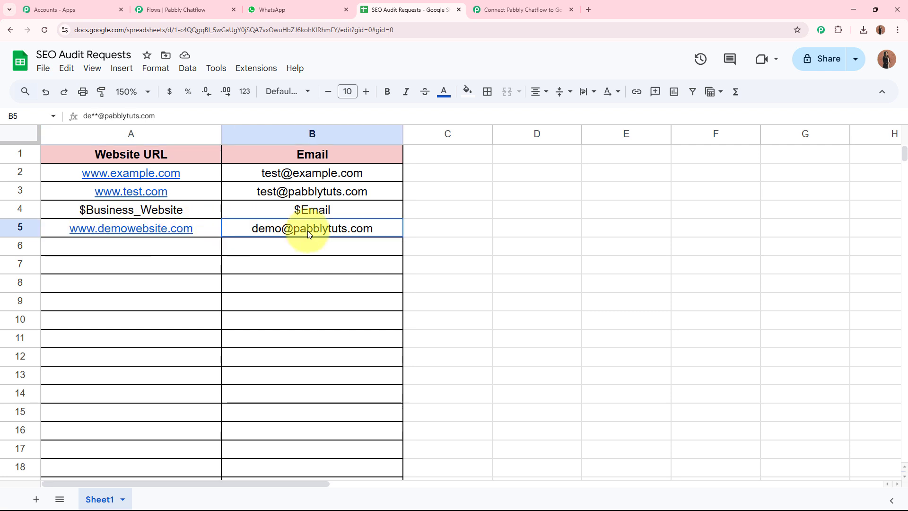
click(522, 307)
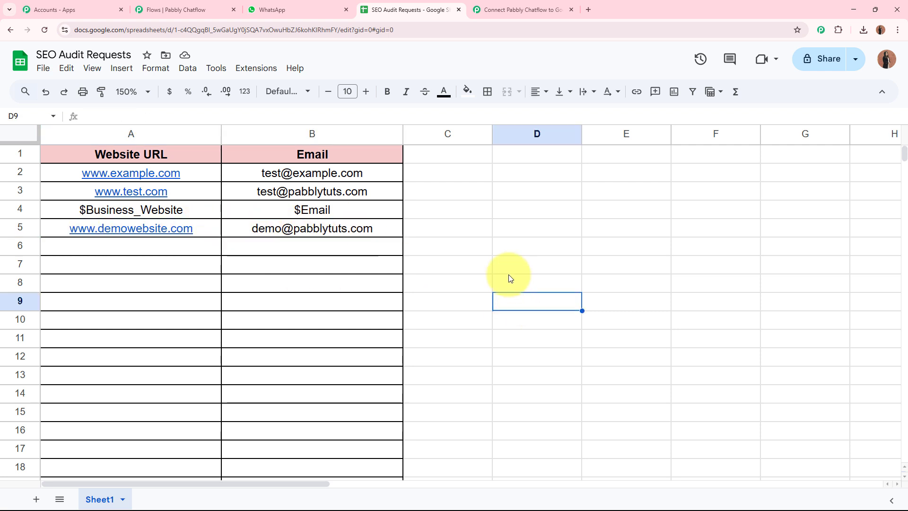
click(170, 10)
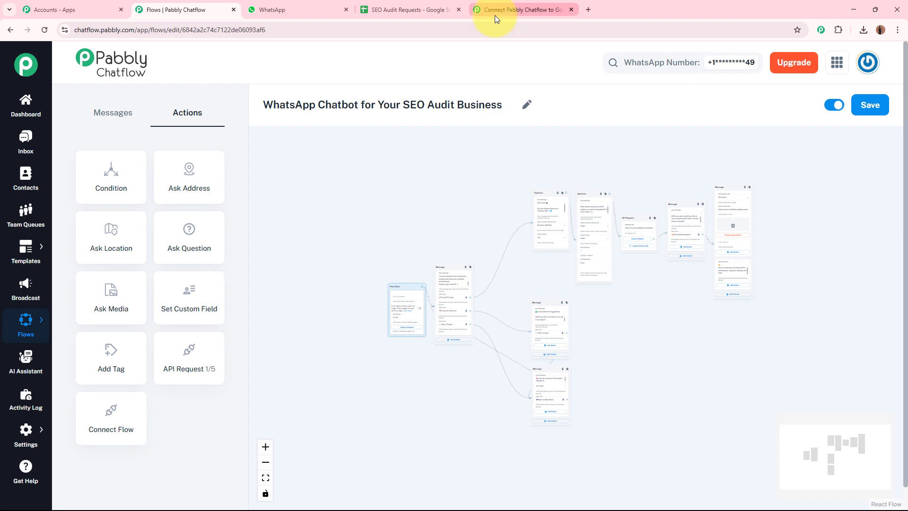
Step: Test the Know Our Services and Talk to Expert options in the bot chat
click(297, 7)
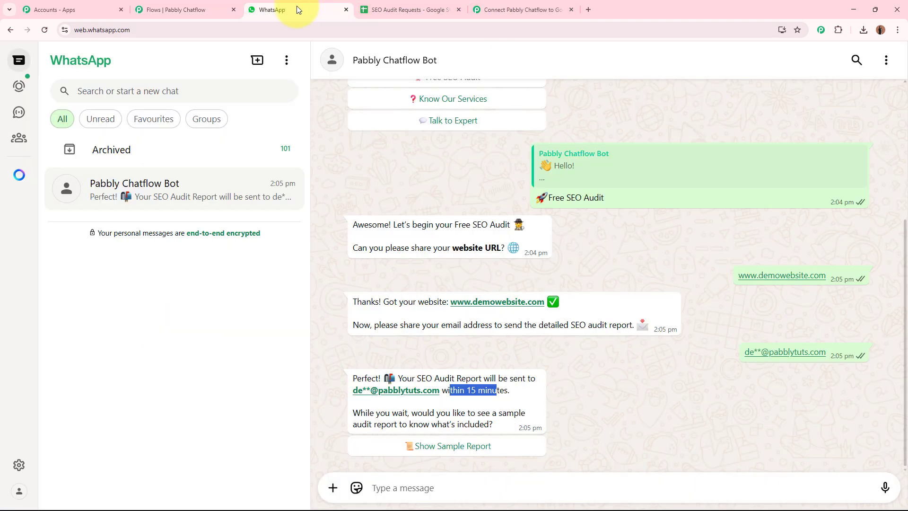
click(684, 398)
scroll(672, 364, up, 4)
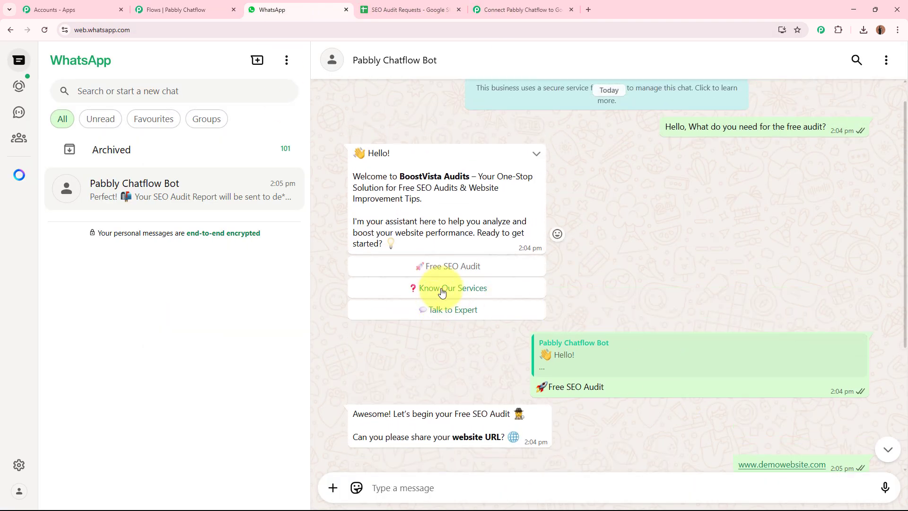
click(441, 290)
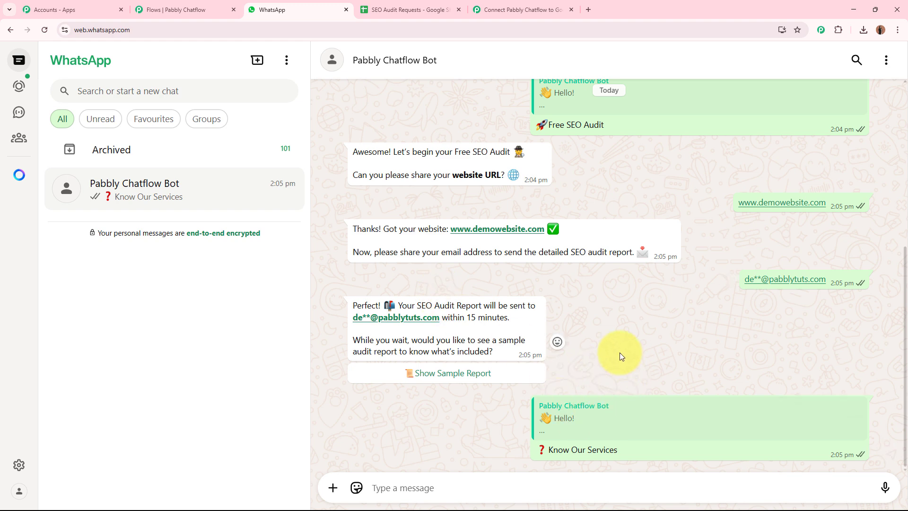
click(441, 444)
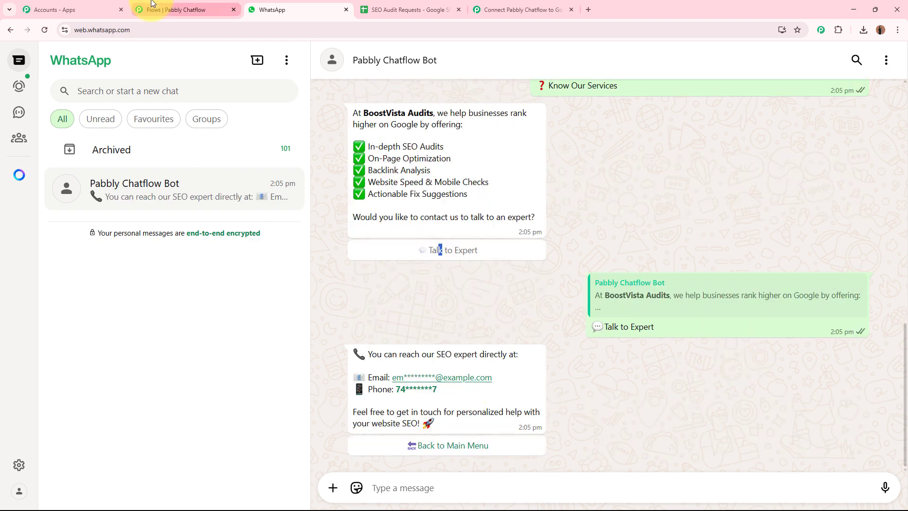
Step: Review the Chatflow-to-Google-Sheets workflow in Pabbly Connect, then return to the flow editor
click(152, 6)
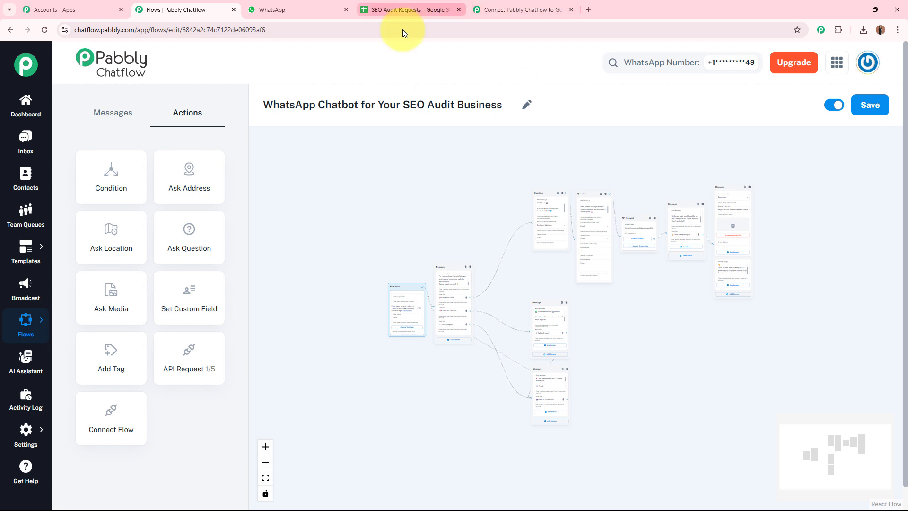
click(475, 8)
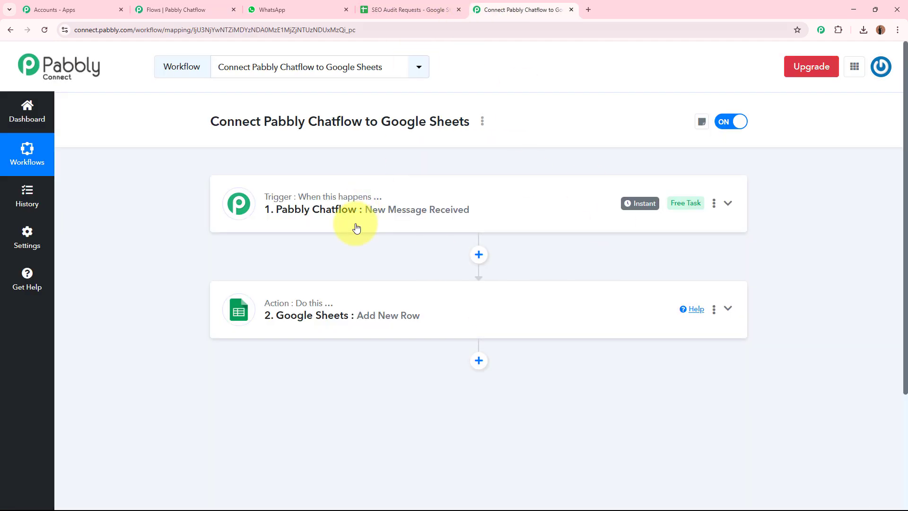
click(196, 5)
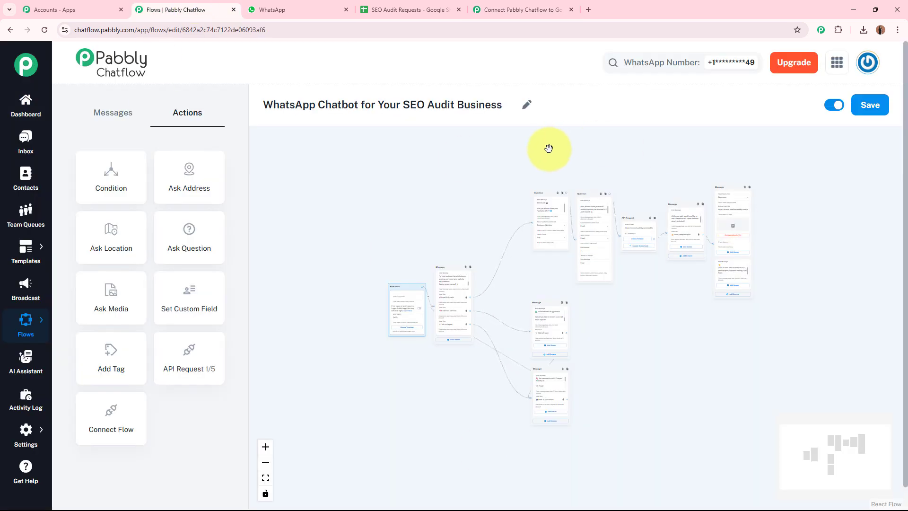